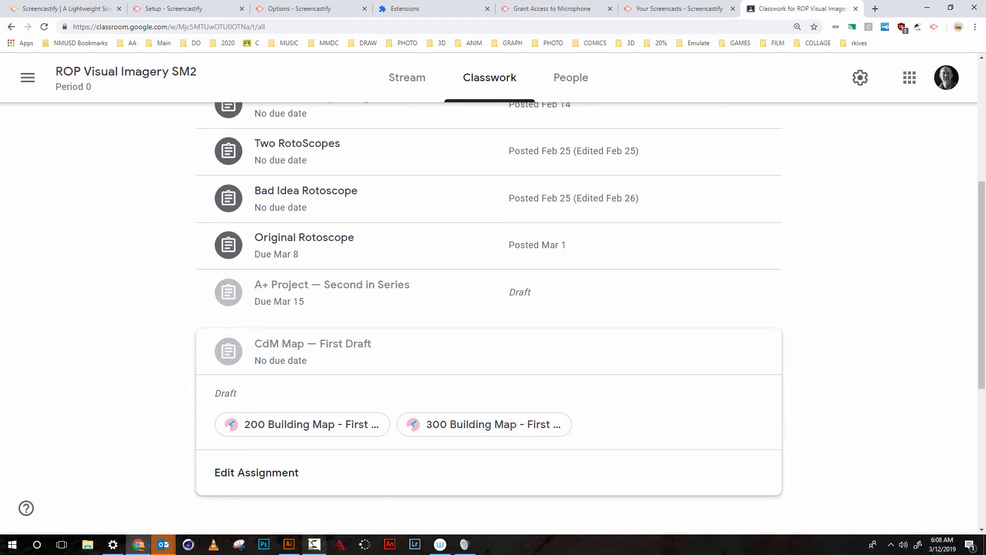
- Get back to the Visual Imagery classwork list in Google Classroom
mouse_move(314, 545)
left_click(82, 10)
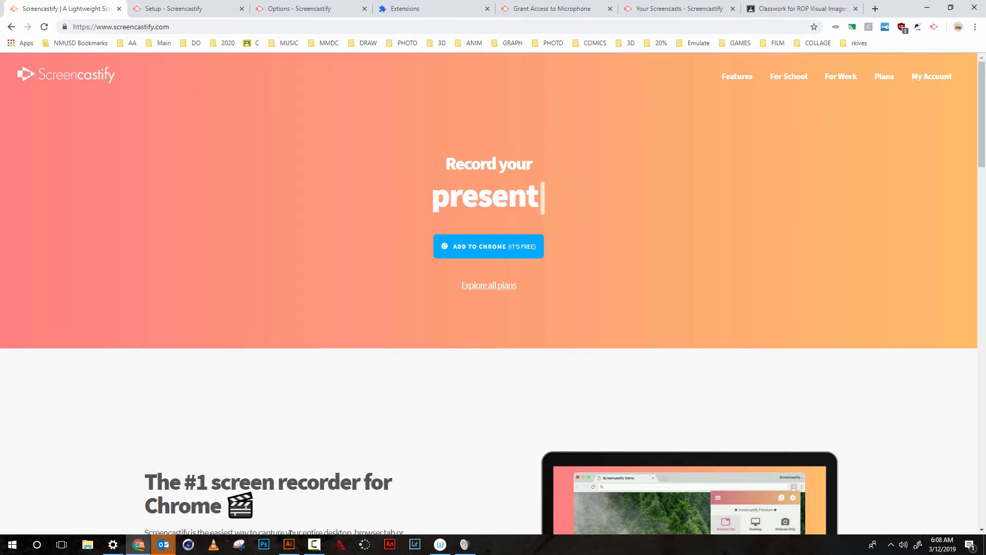
left_click(250, 45)
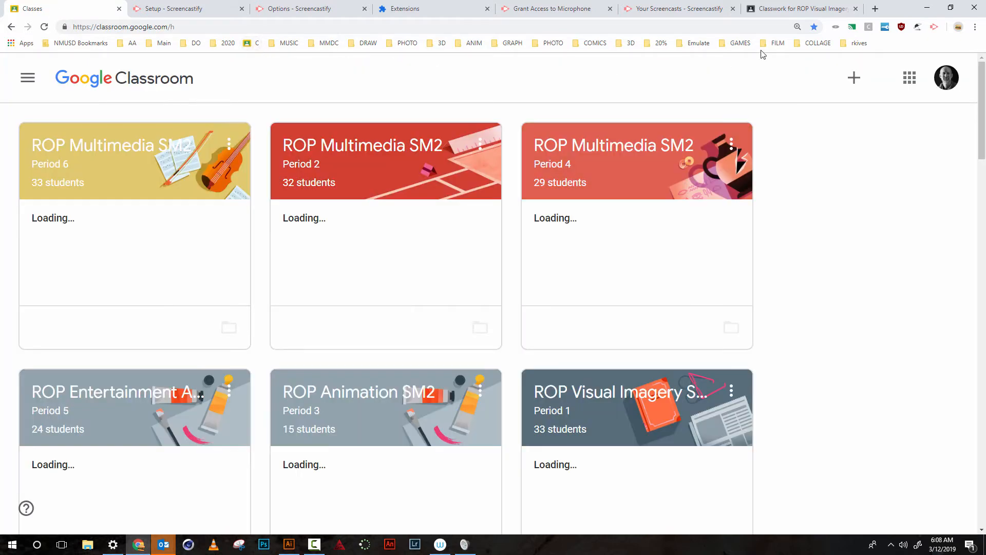
left_click(800, 11)
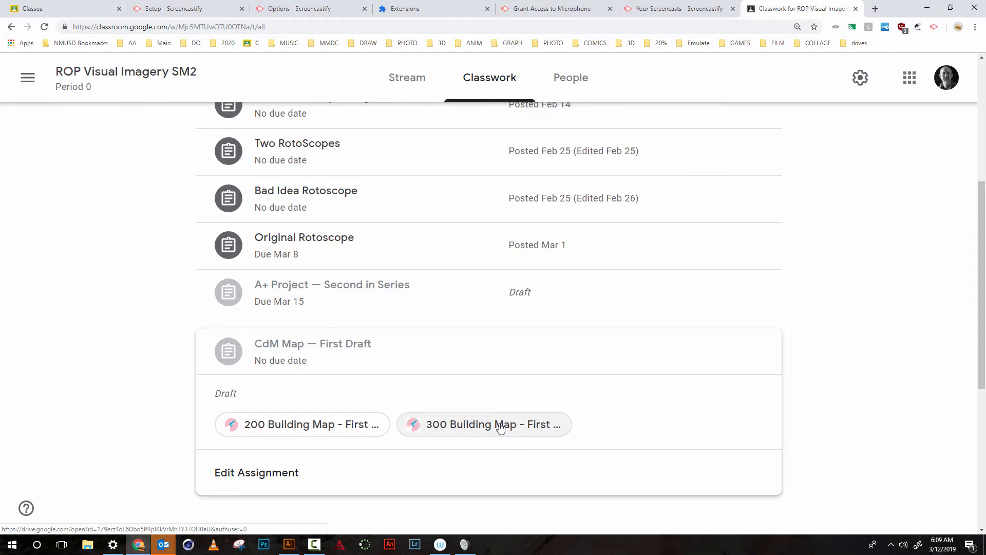
- Preview the 200 Building Map attachment and open it in a new Drive window
left_click(350, 430)
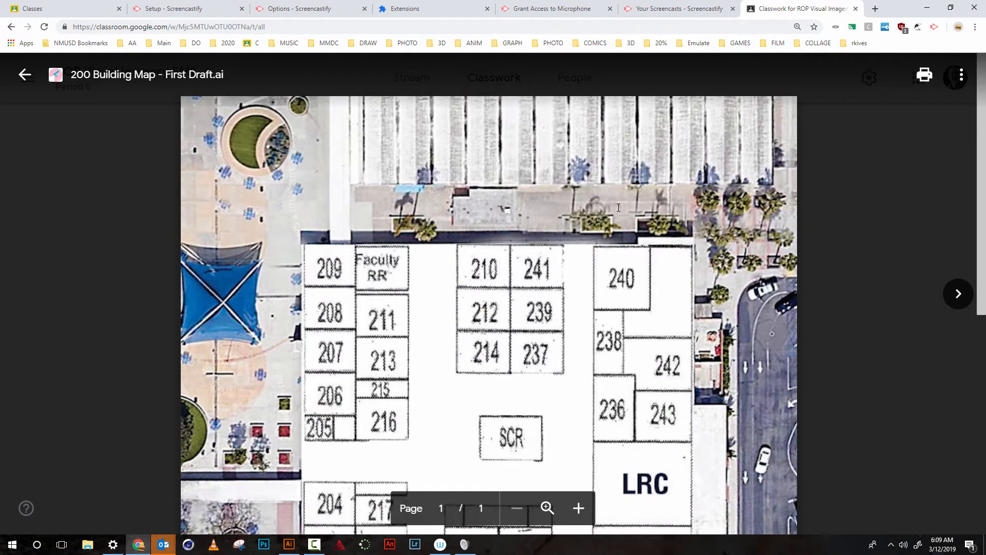
left_click_drag(979, 244, 641, 278)
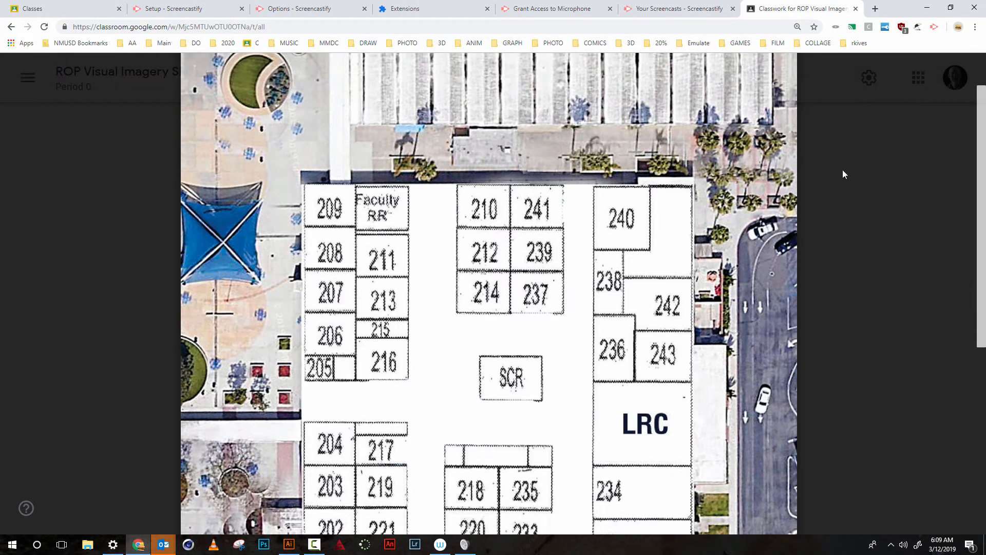
left_click(958, 84)
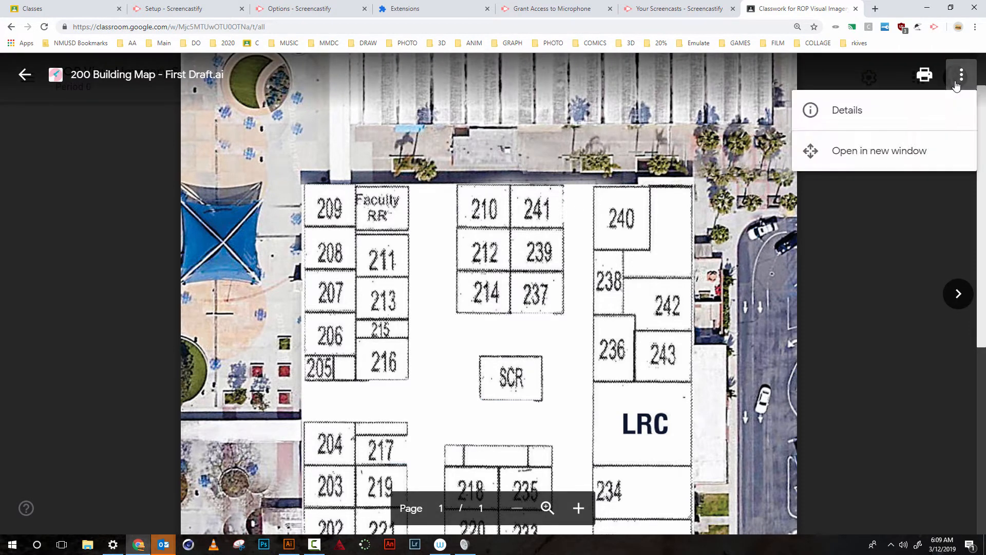
left_click(888, 153)
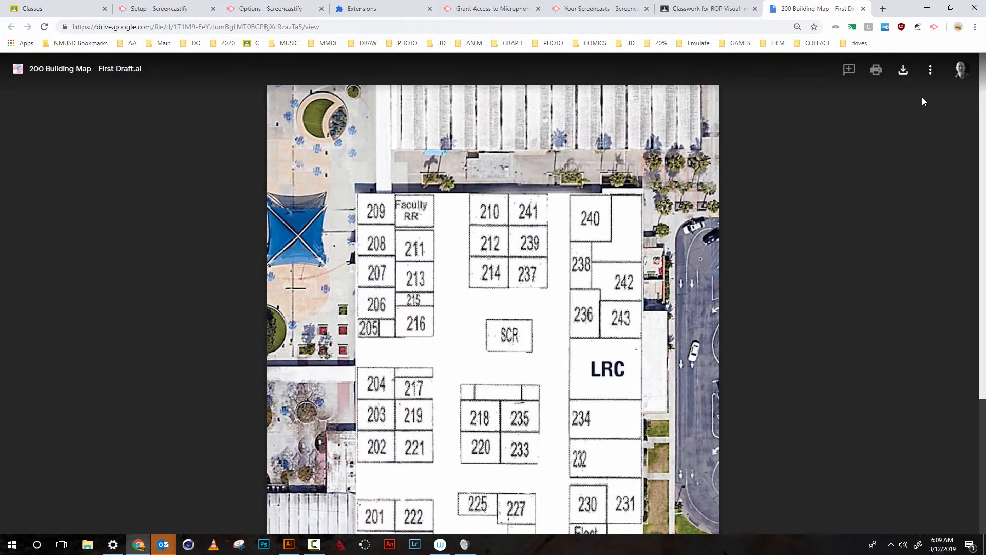
- Download 200 Building Map – First Draft.ai from Drive and open it in Illustrator
left_click(903, 73)
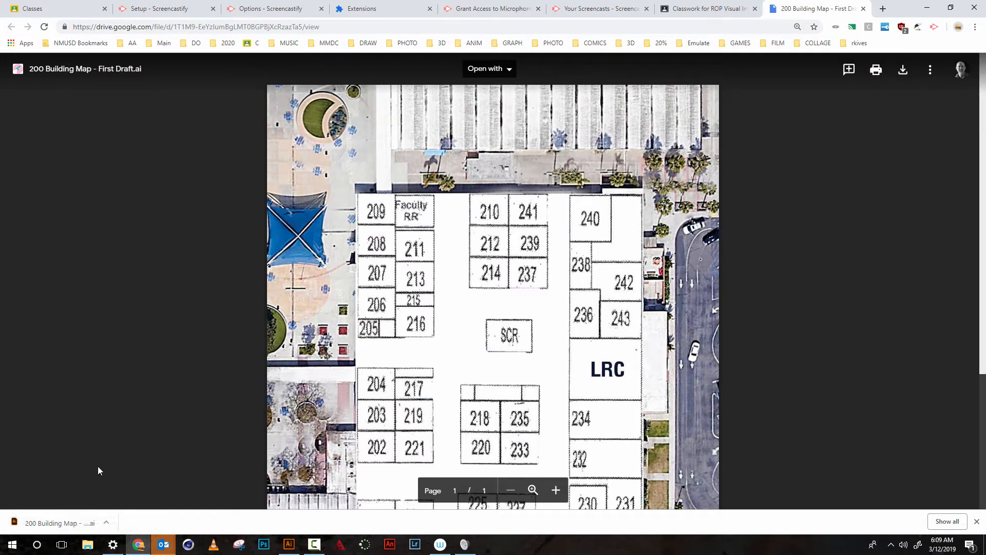
left_click(65, 524)
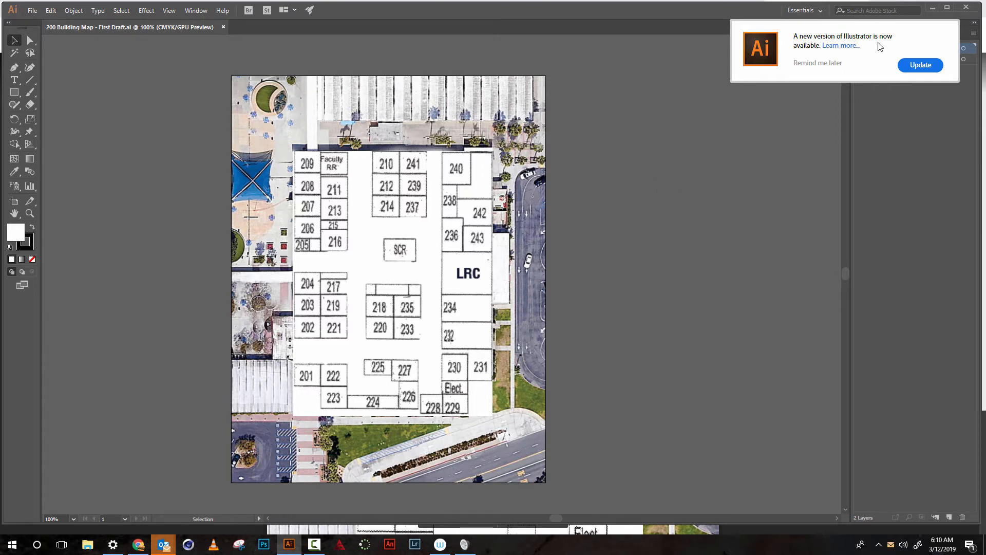
- Choose Remind me later on Illustrator's new-version notice to reveal the Layers list
left_click(833, 63)
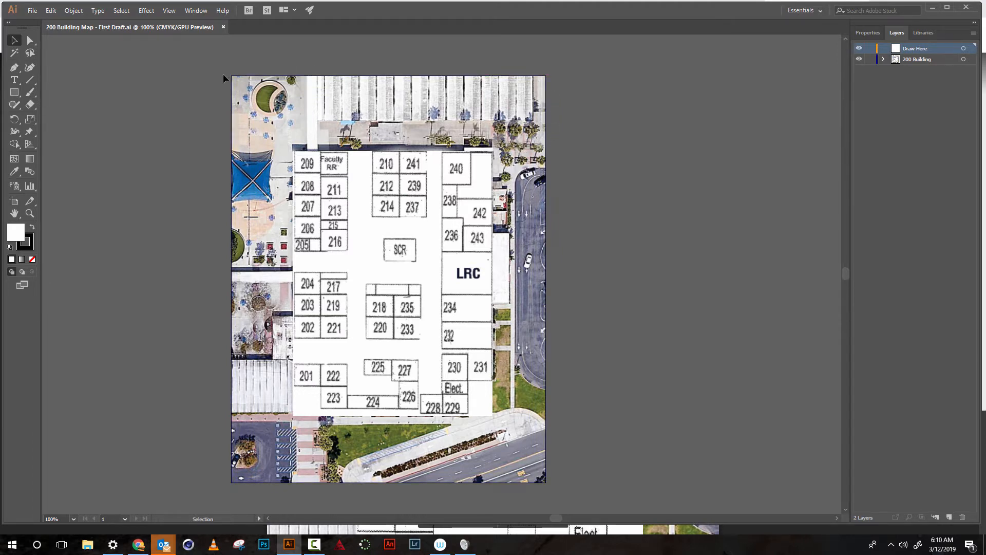
- Expand 200 Building, briefly hide and restore Map Overlay, then lock Birds-eye and Map Overlay
left_click(884, 60)
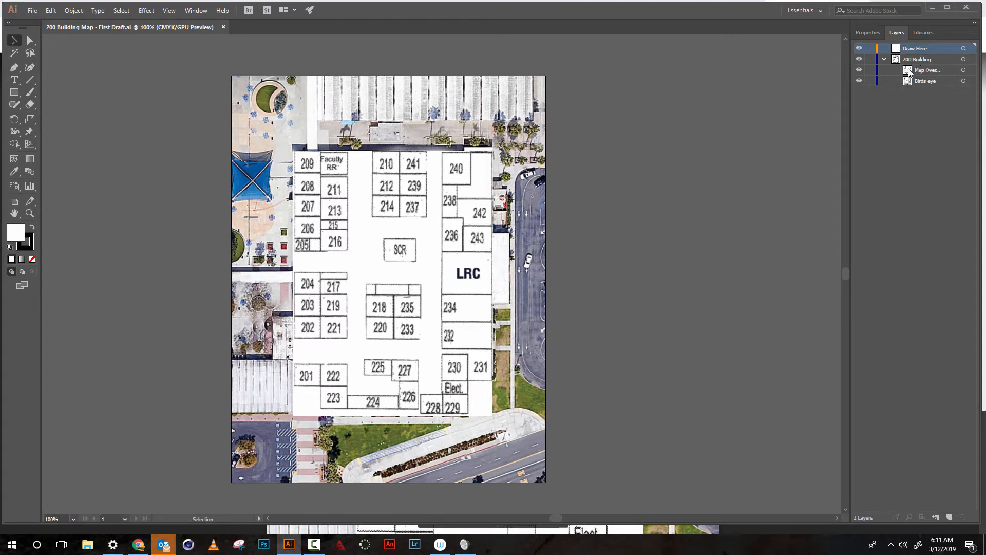
left_click(859, 71)
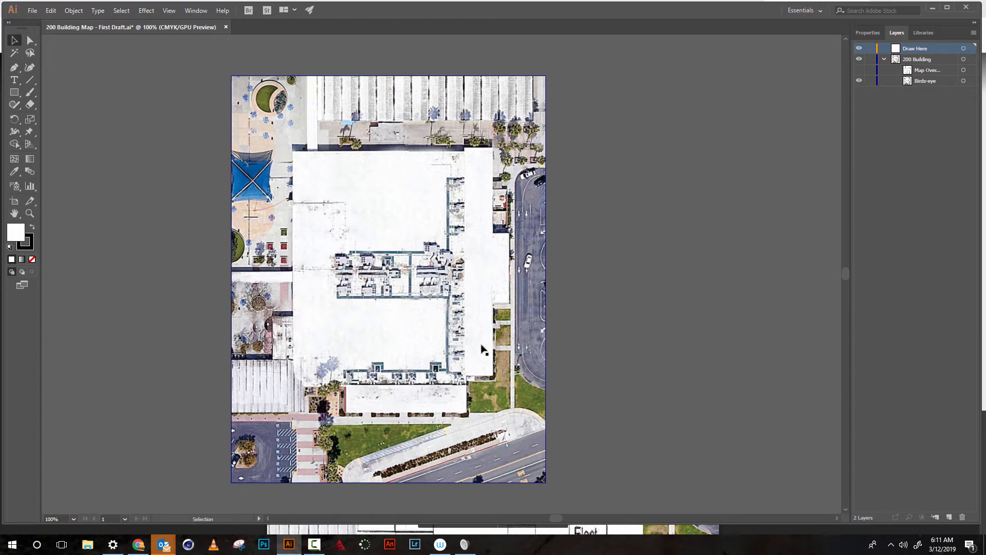
left_click(858, 70)
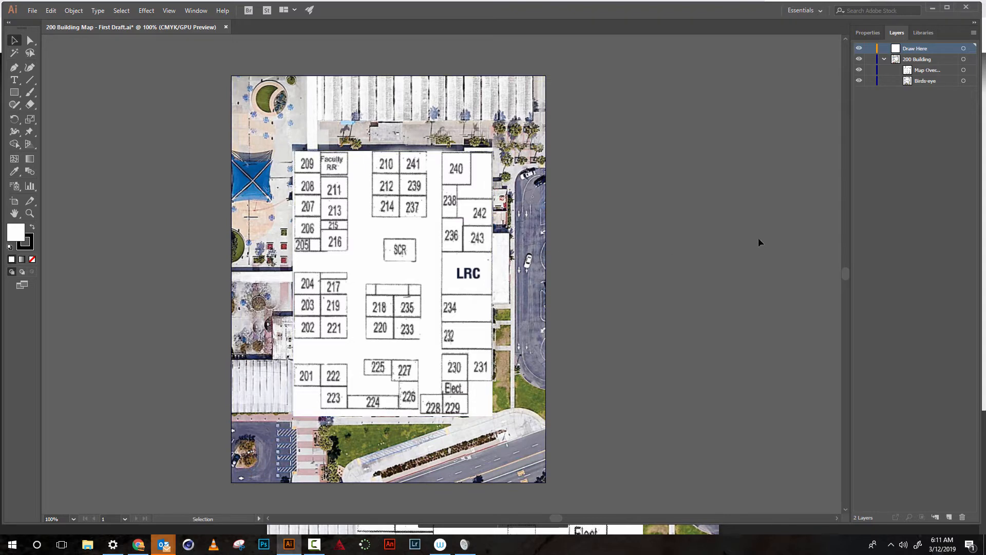
left_click(860, 70)
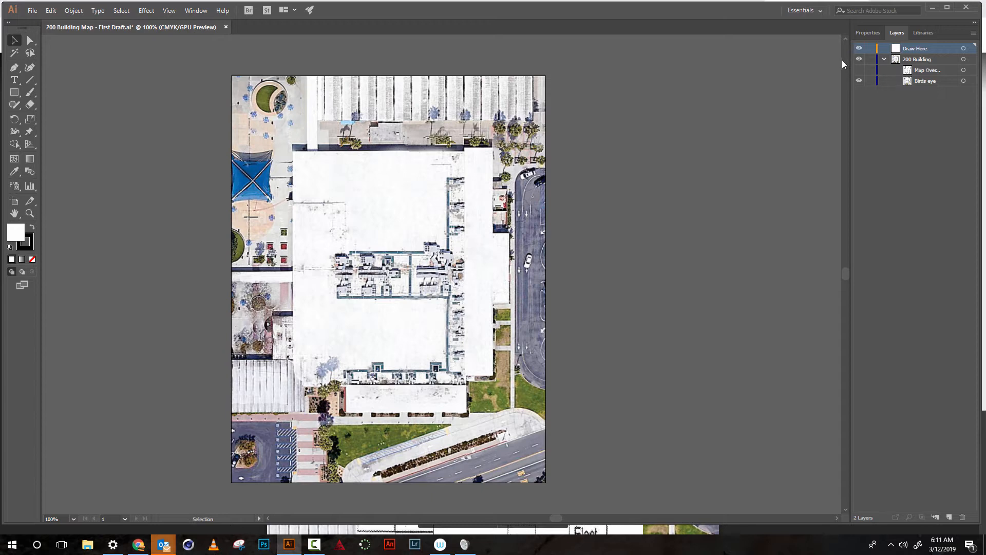
left_click(860, 70)
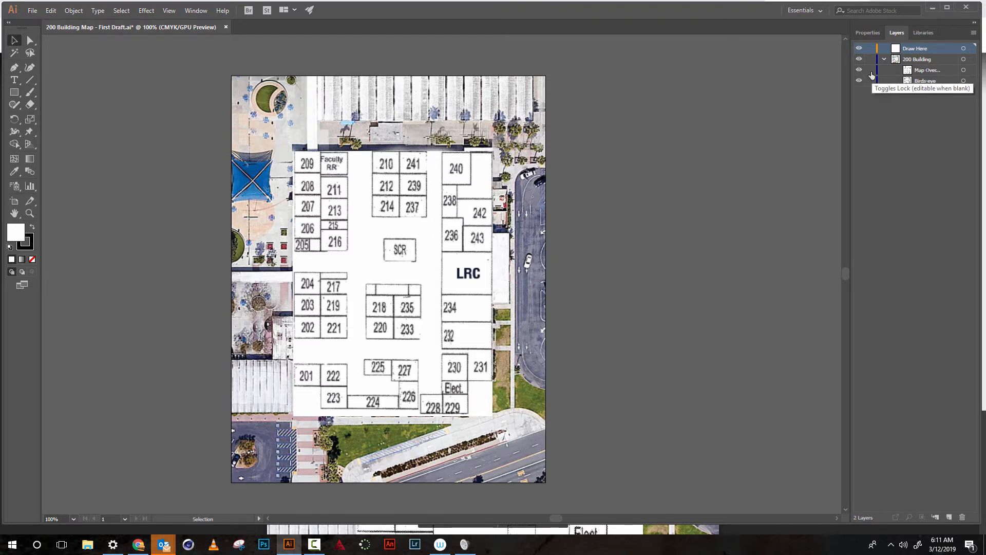
left_click(871, 72)
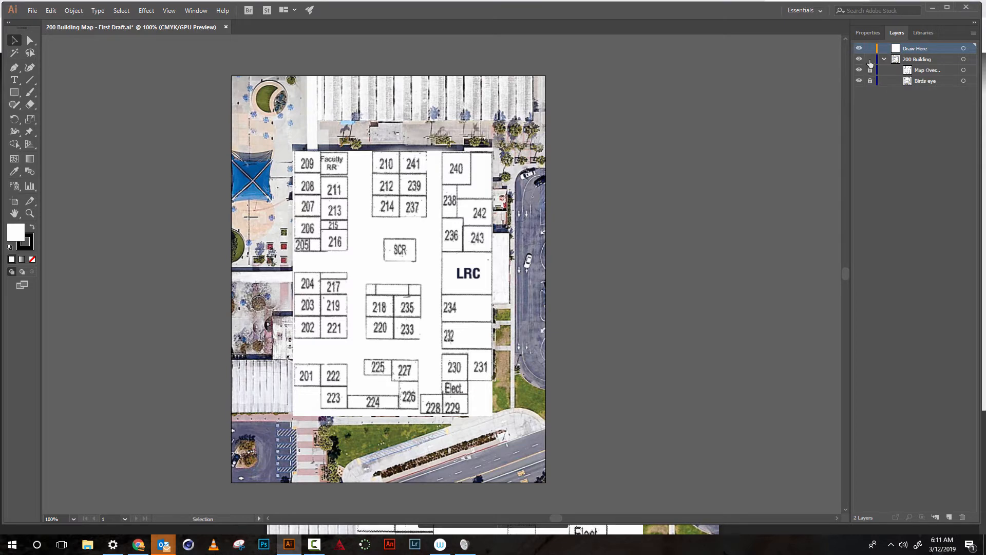
left_click(870, 61)
left_click(870, 60)
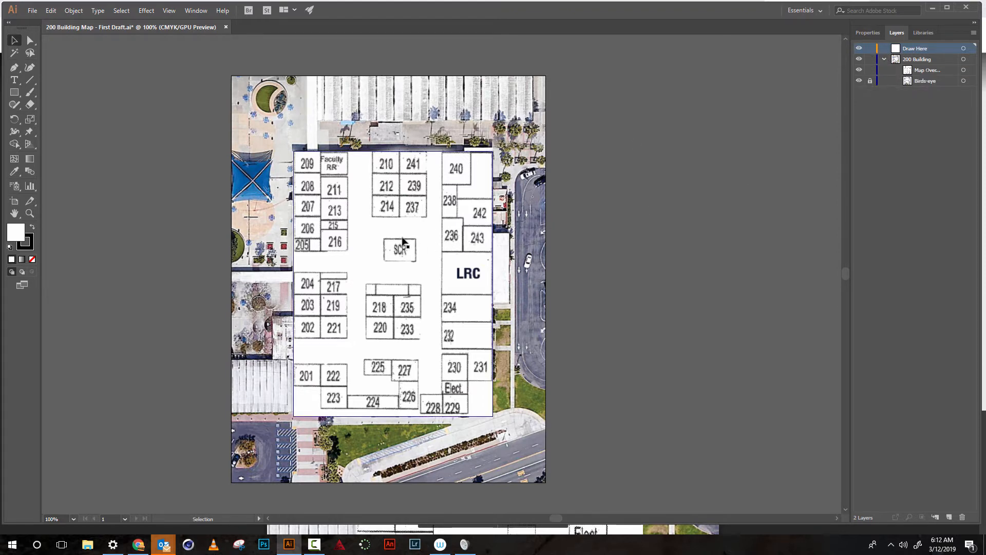
left_click_drag(403, 241, 694, 202)
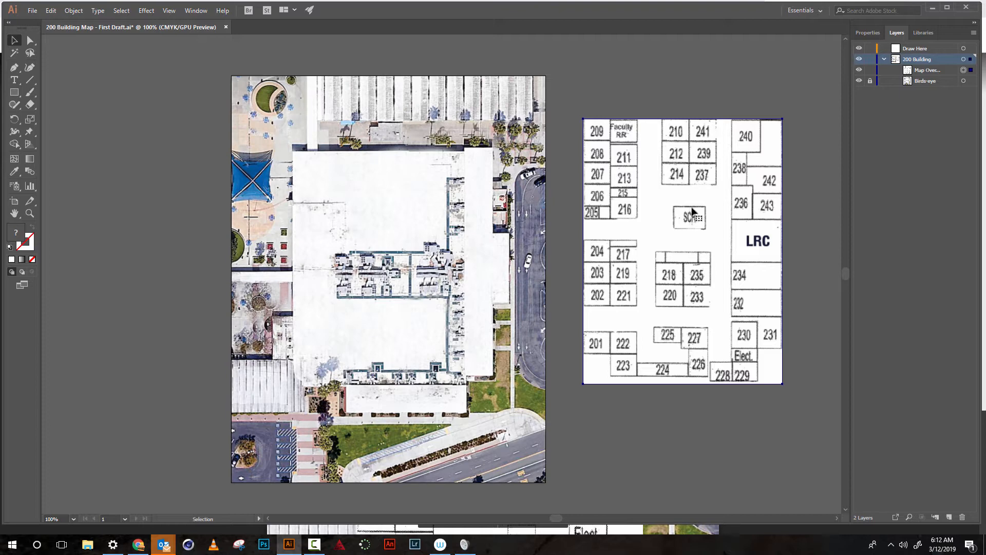
key("ctrl+z")
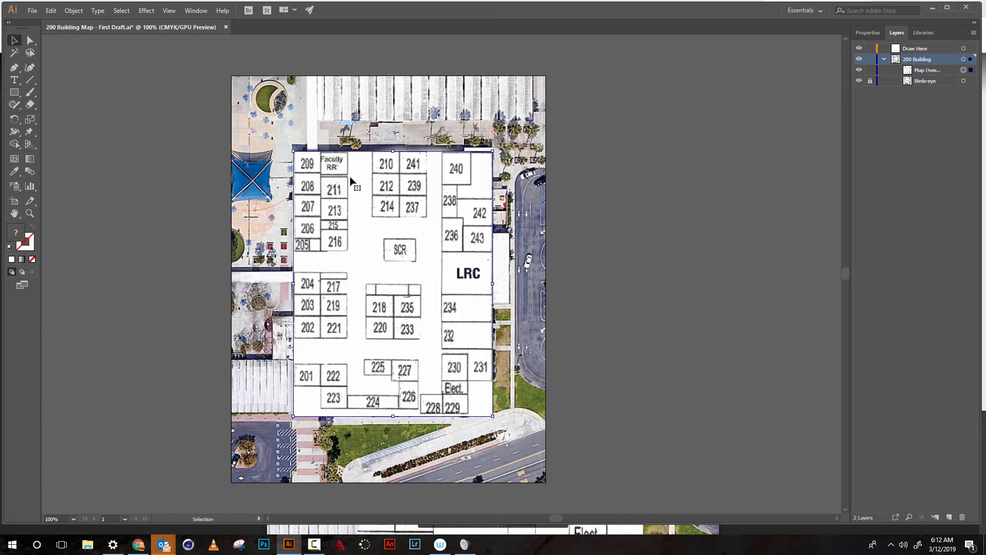
left_click(870, 70)
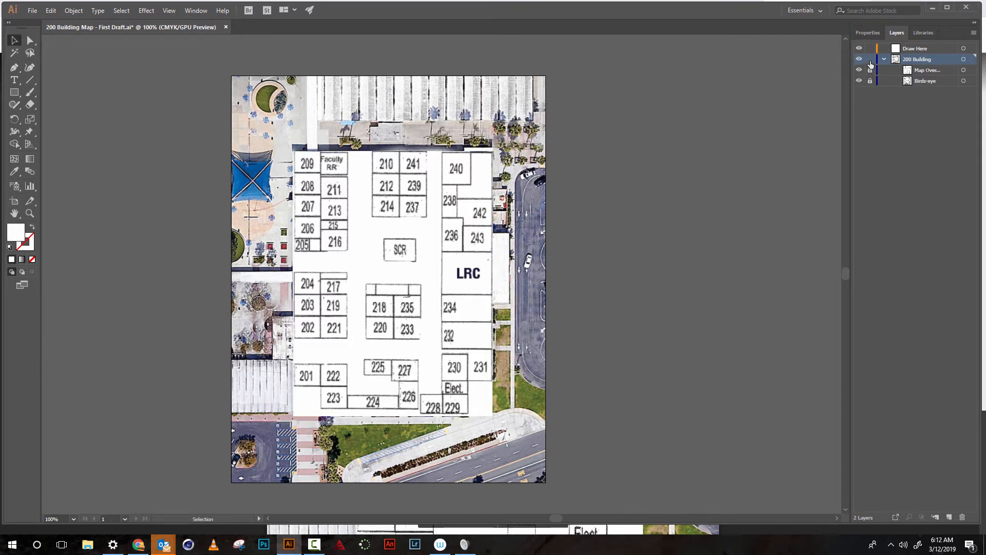
left_click(870, 59)
- Collapse 200 Building, switch to the Pen tool (P), and make Draw Here the active layer
left_click(884, 60)
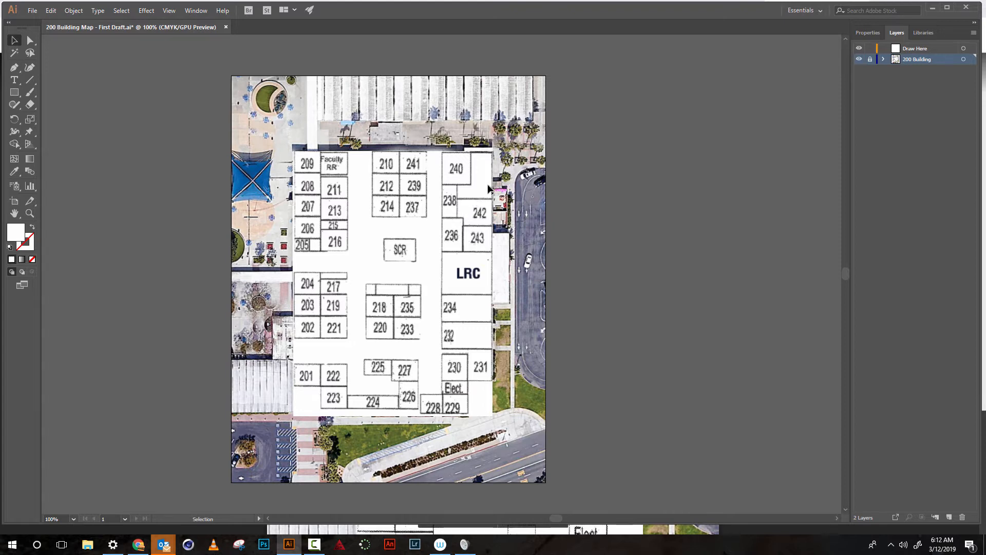
left_click(14, 40)
left_click(14, 41)
key("p")
left_click(914, 50)
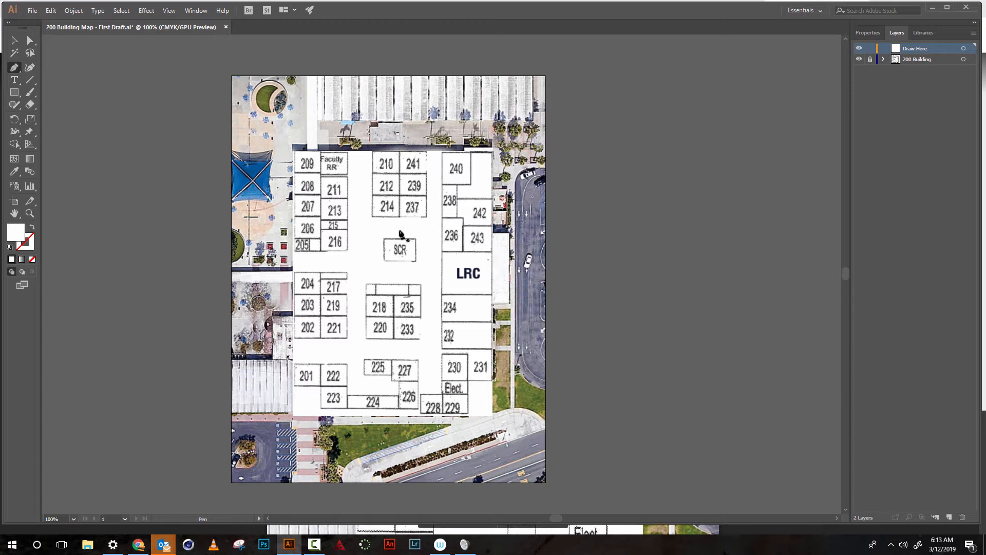
- Zoom and Space-drag pan until the whole 200 Building floor plan is centred at 150%
key("ctrl+plus")
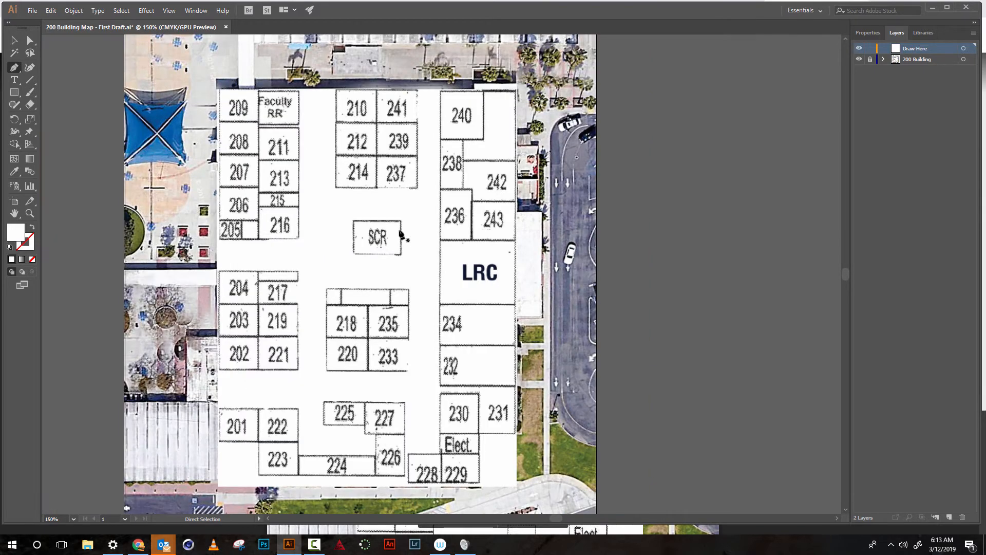
key("ctrl+minus")
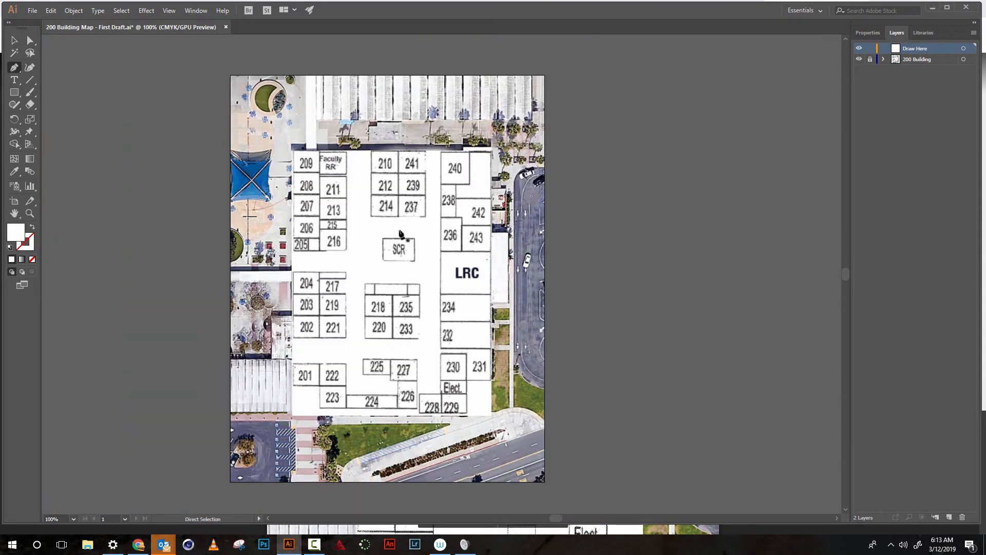
key("ctrl+plus")
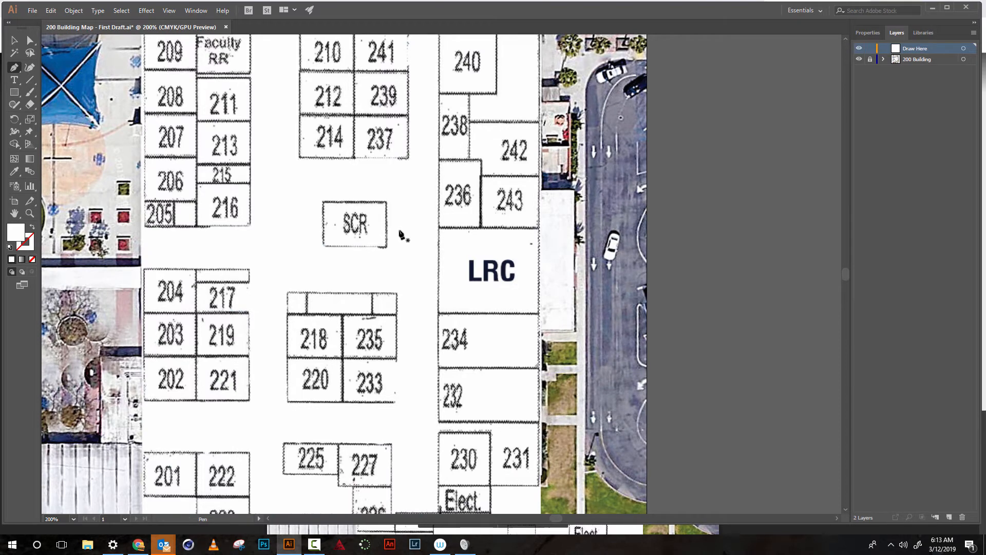
key("ctrl+plus")
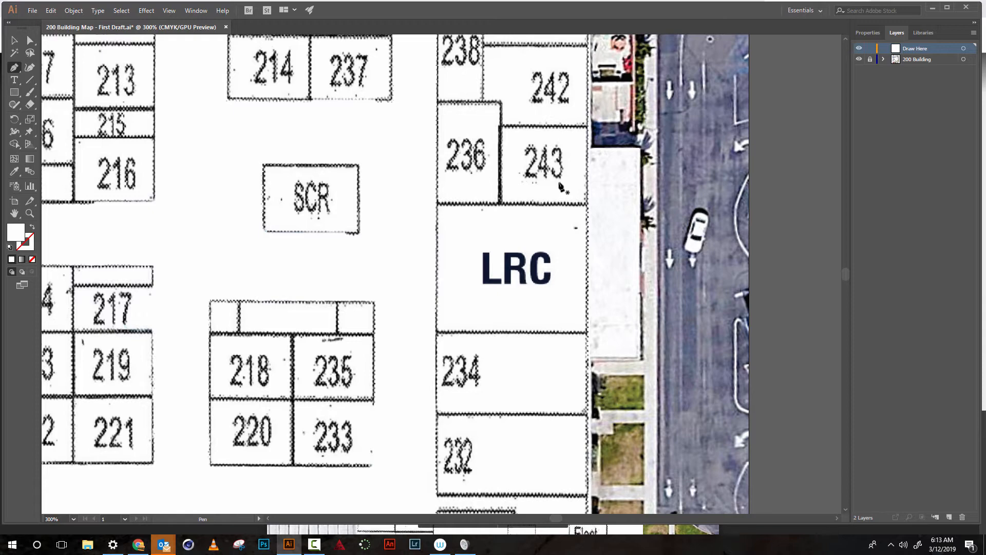
key("space")
left_click_drag(553, 152, 655, 421)
left_click_drag(536, 286, 561, 311)
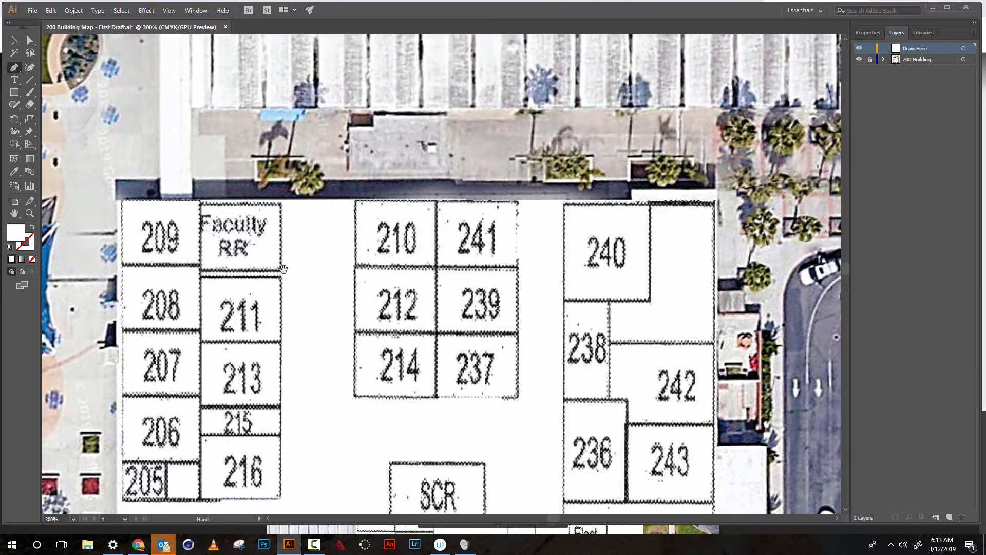
left_click_drag(283, 269, 305, 153)
left_click_drag(646, 506, 606, 350)
left_click_drag(622, 412, 616, 284)
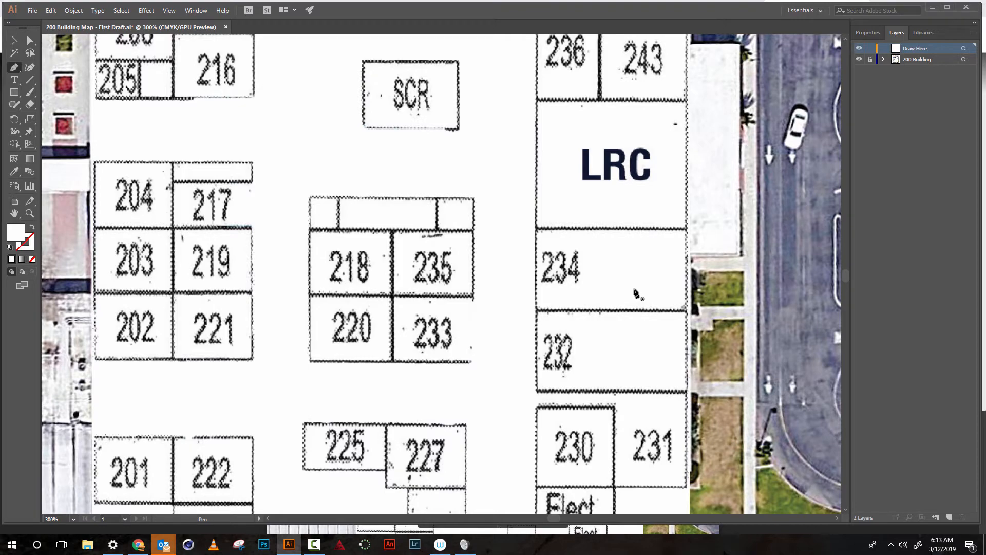
key("ctrl+minus")
key("ctrl+minus")
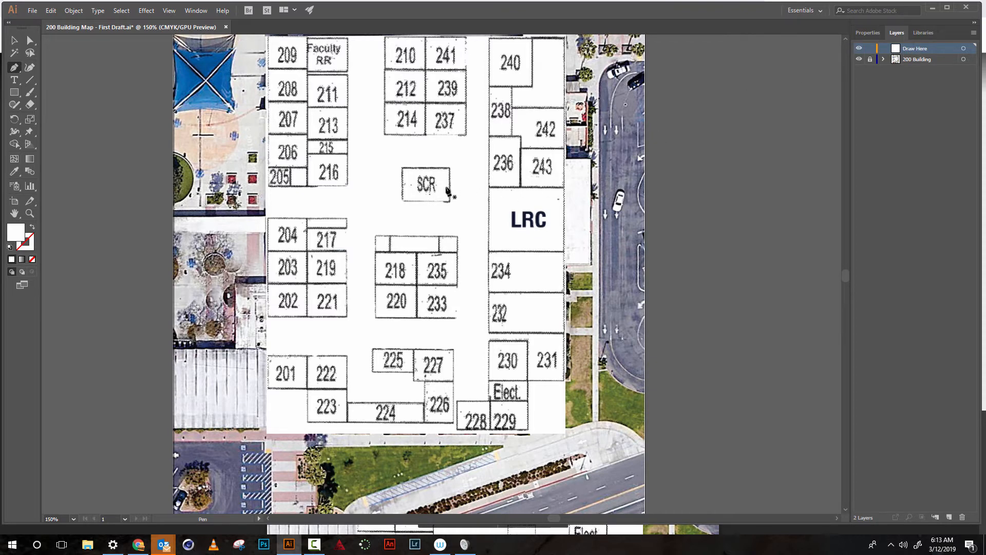
left_click_drag(360, 139, 449, 173)
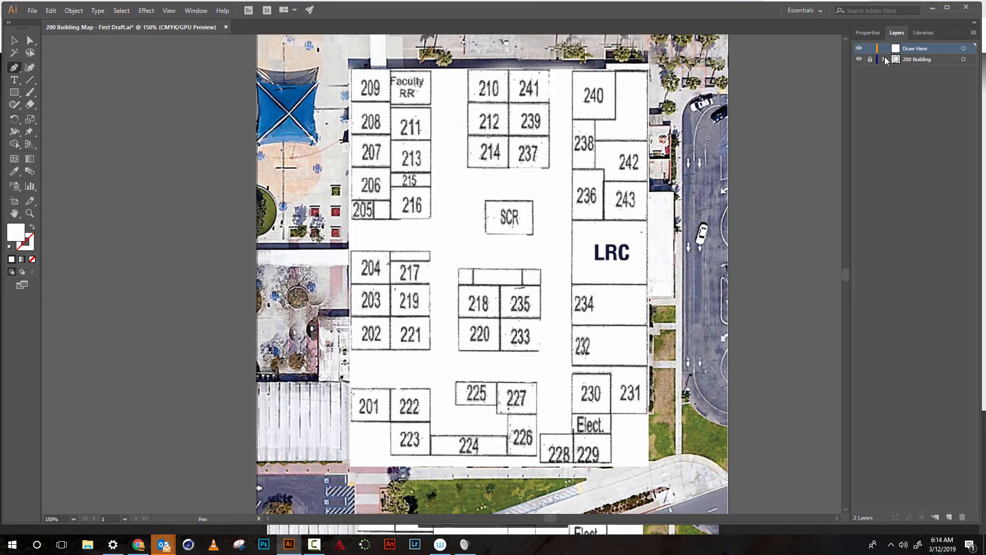
- Expand and unlock 200 Building, toggle Map Overlay, widen the Layers panel, then re-show the overlay
left_click(884, 60)
left_click(870, 59)
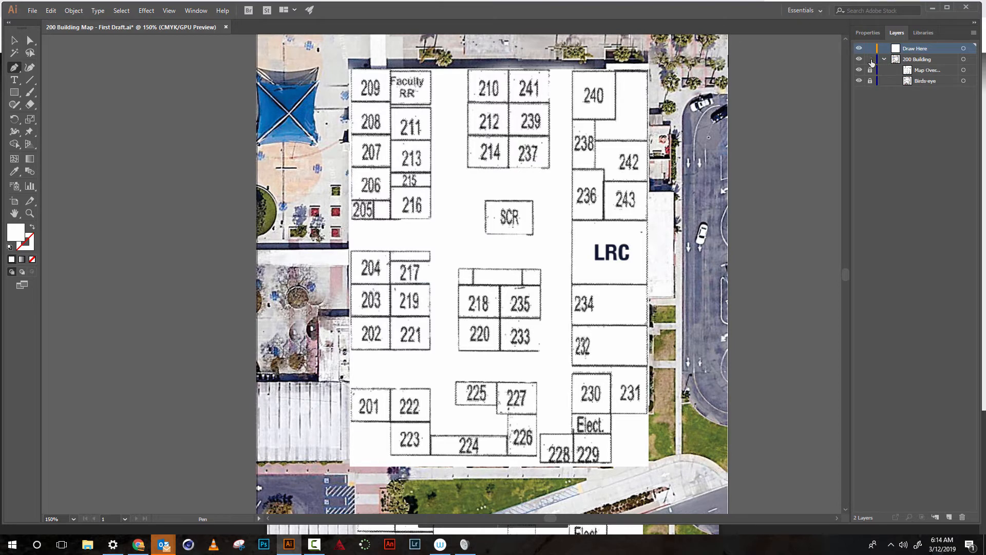
left_click(860, 71)
left_click(859, 72)
left_click(859, 71)
left_click(860, 71)
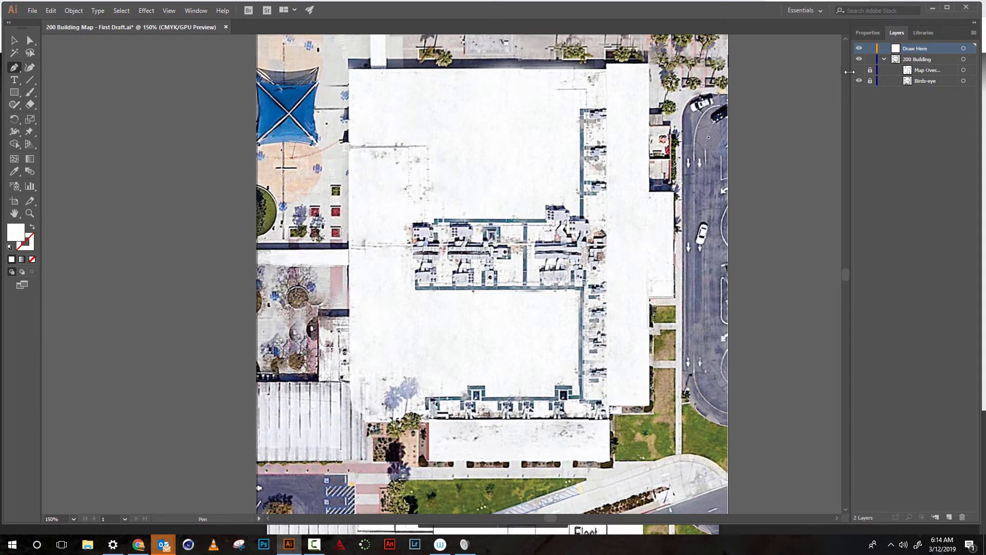
left_click_drag(849, 72, 803, 78)
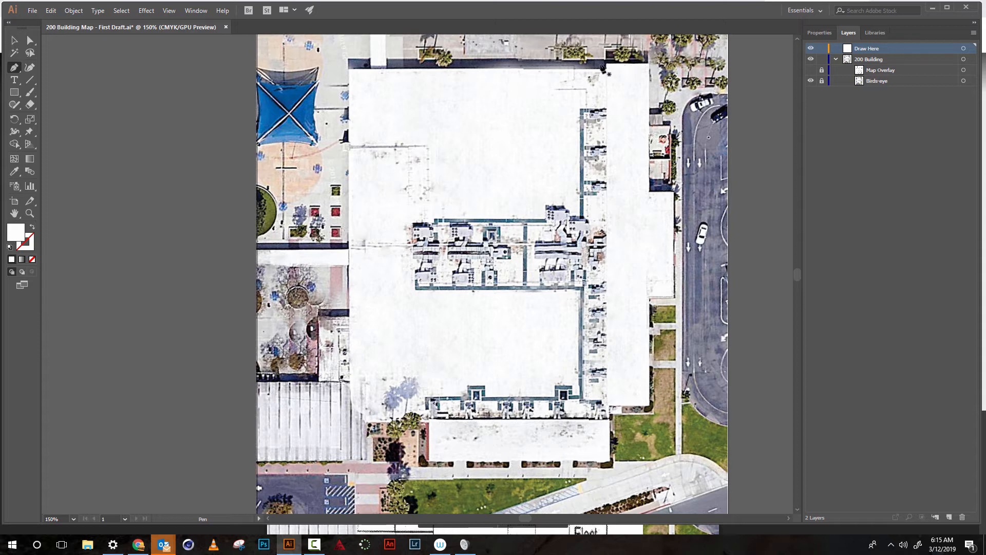
left_click(811, 71)
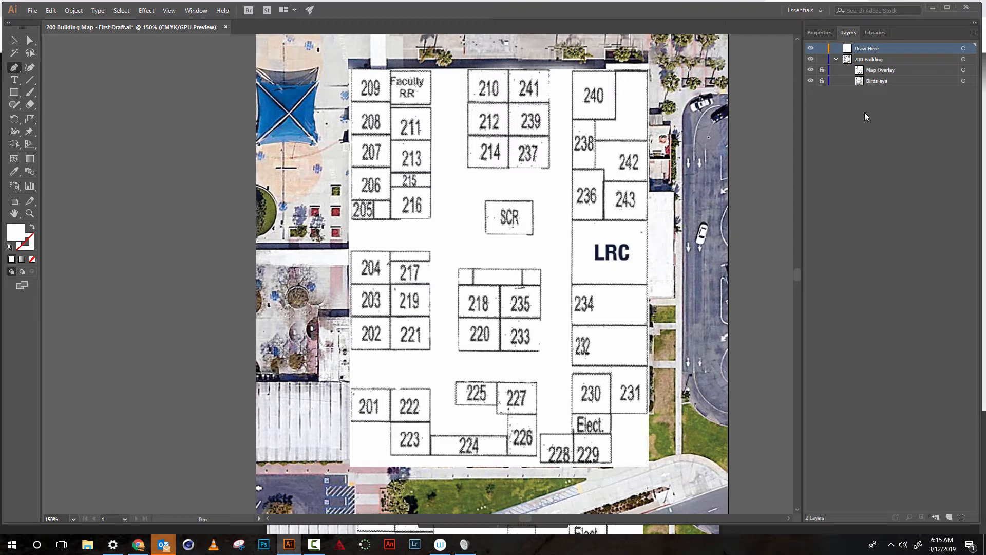
- Hide the Map Overlay sublayer so only the Birds-eye aerial photo shows
left_click(810, 70)
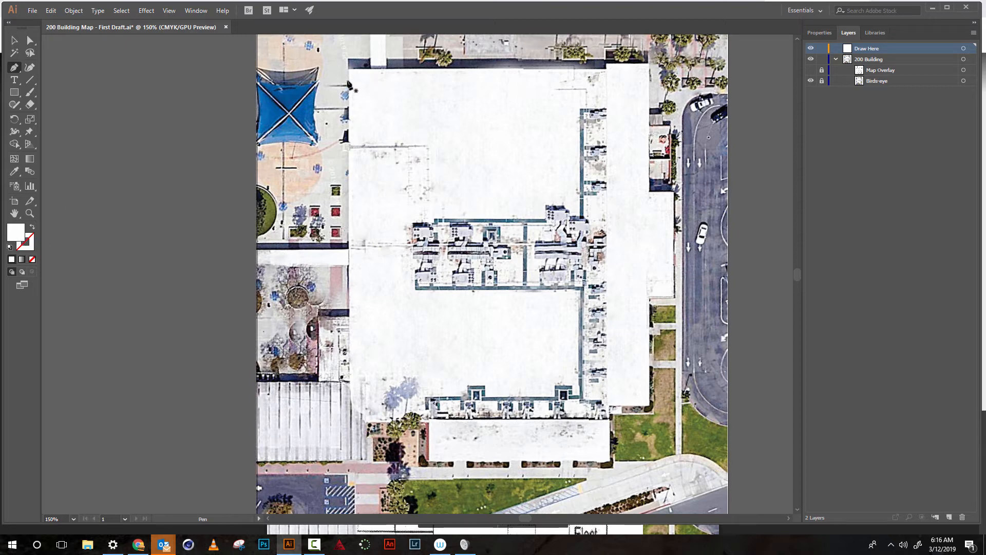
- Reset colours to the default black stroke and white fill, with the stroke active
left_click(15, 241)
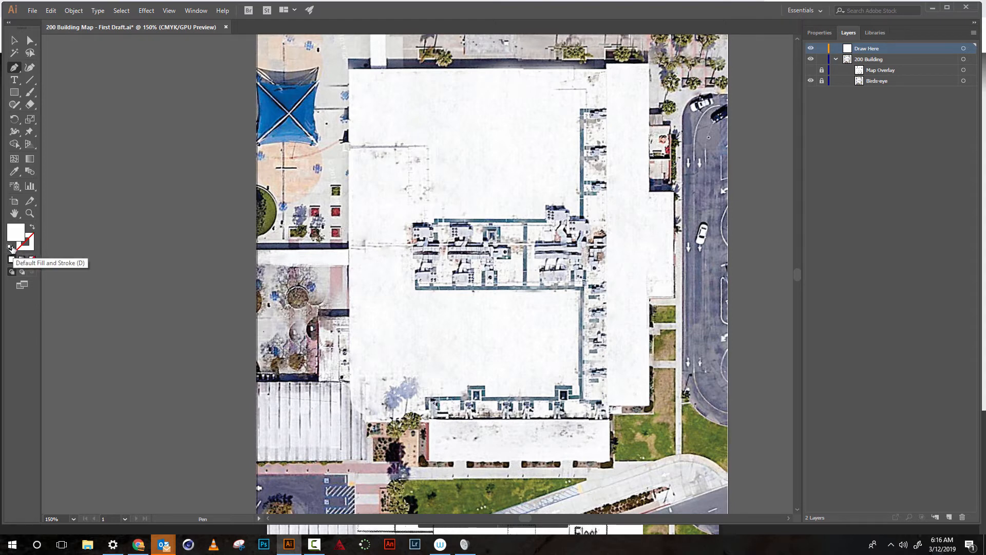
left_click(10, 247)
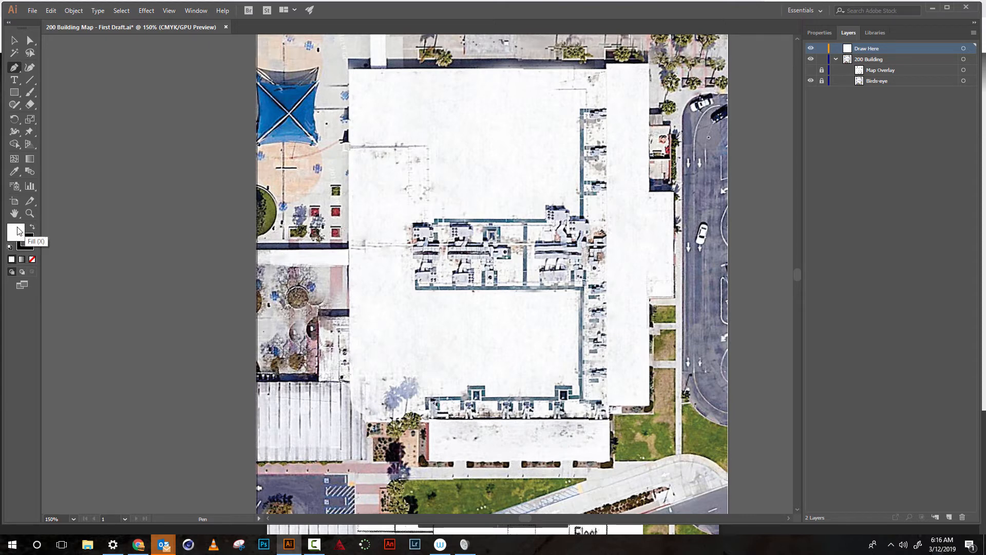
left_click(28, 246)
- Pen-draw an unfilled, black-outlined triangle over the upper-left of the building, then deselect it
left_click(23, 229)
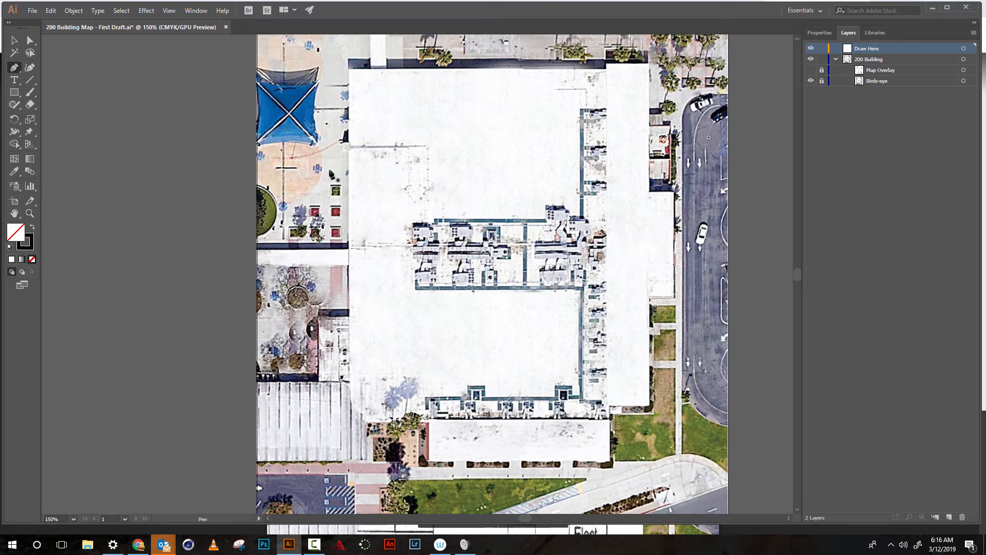
left_click(382, 119)
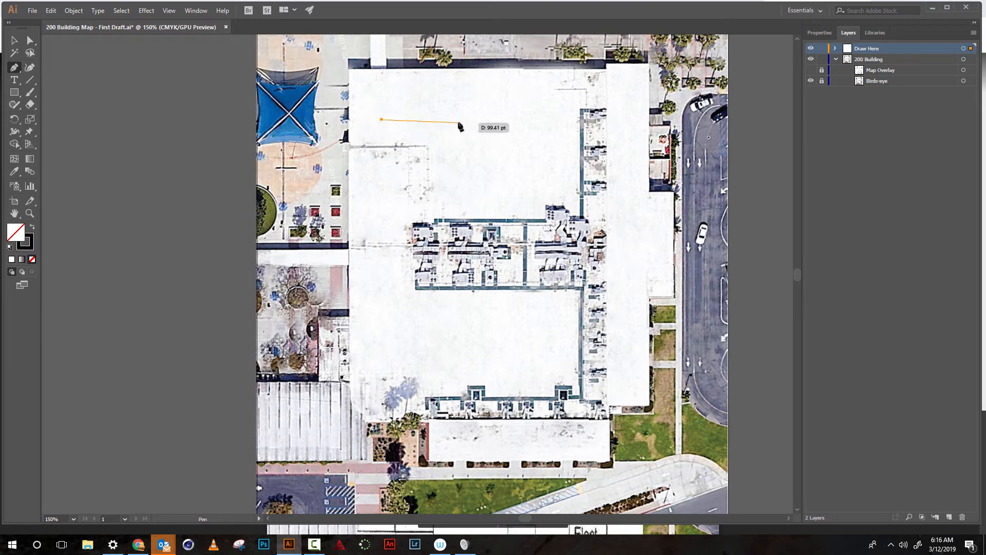
left_click(458, 120)
left_click(457, 195)
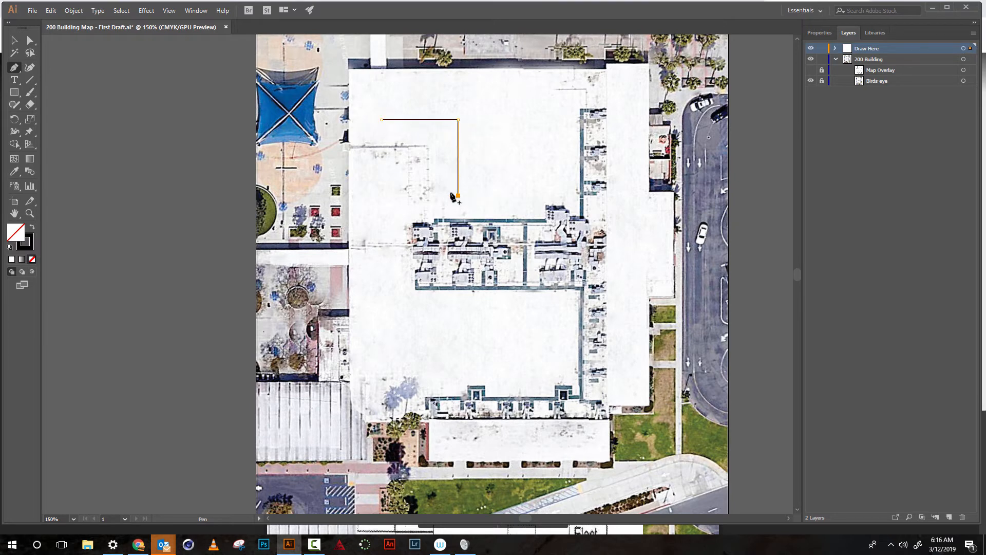
left_click(397, 195)
right_click(384, 126)
left_click(382, 120)
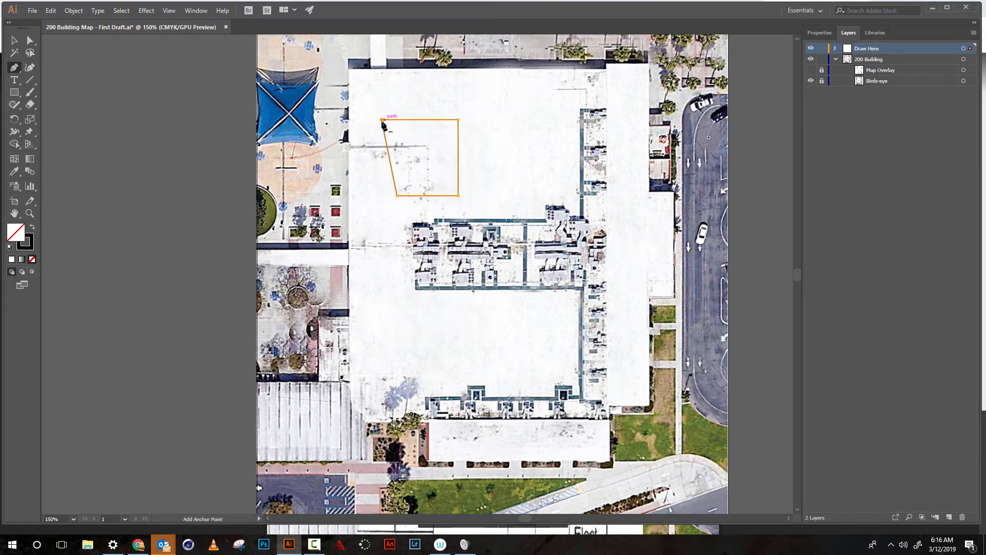
left_click(382, 120)
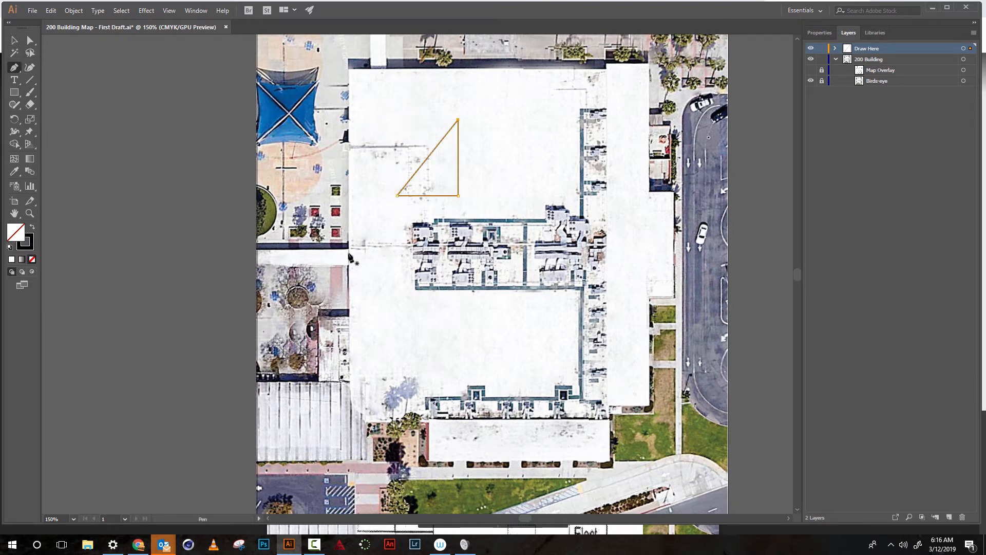
left_click(14, 42)
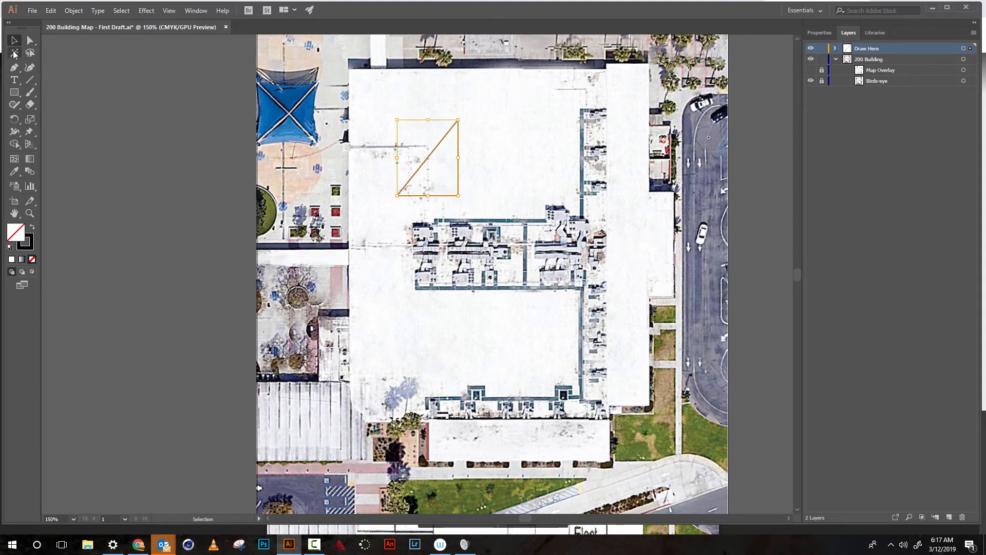
left_click(175, 80)
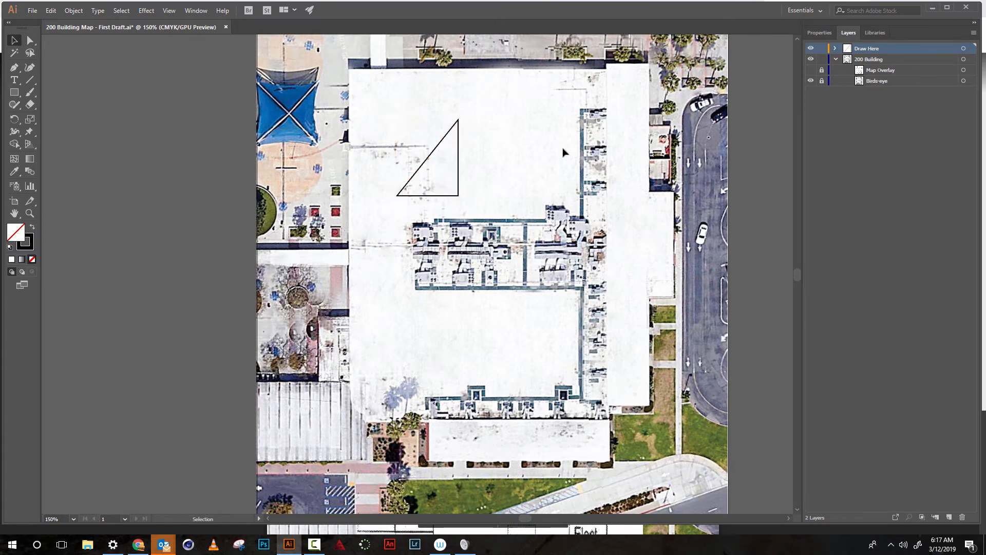
key("p")
- Draw a closed four-corner rectangle just right of the triangle with the Pen tool
left_click(543, 120)
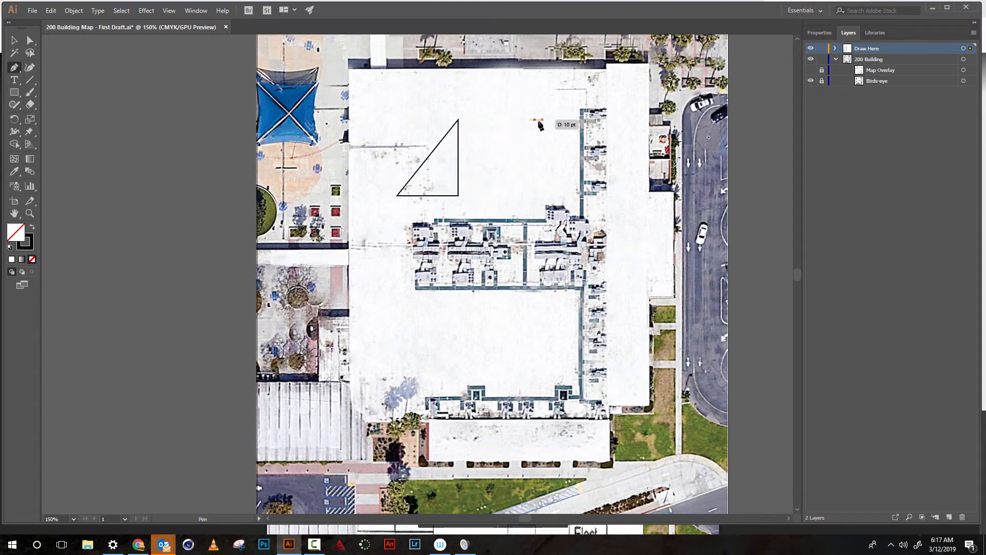
left_click(542, 196)
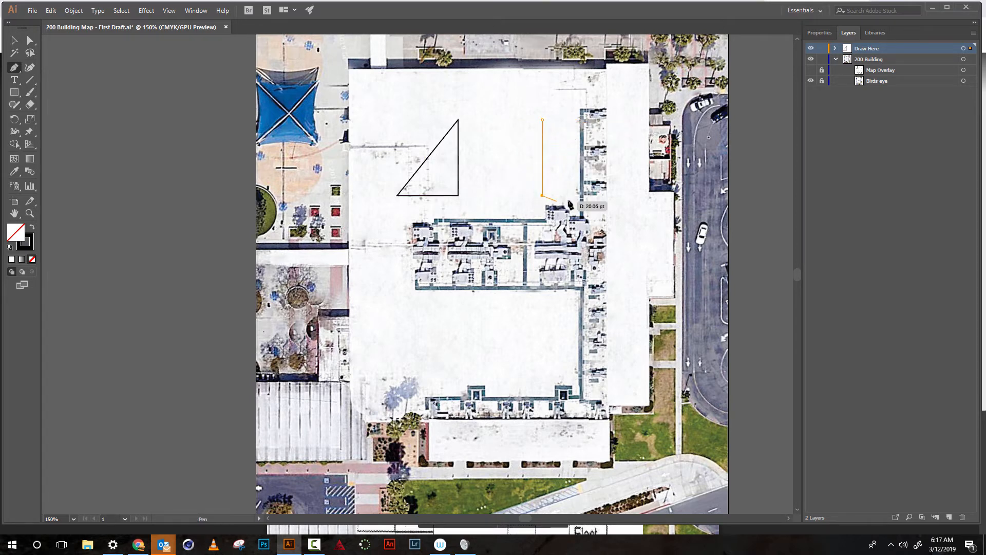
left_click(486, 195)
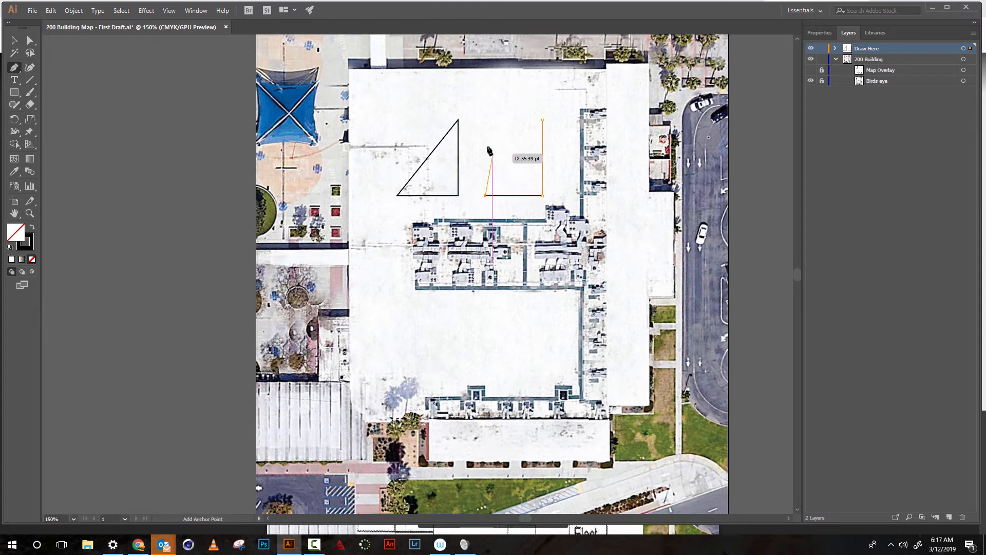
left_click(486, 119)
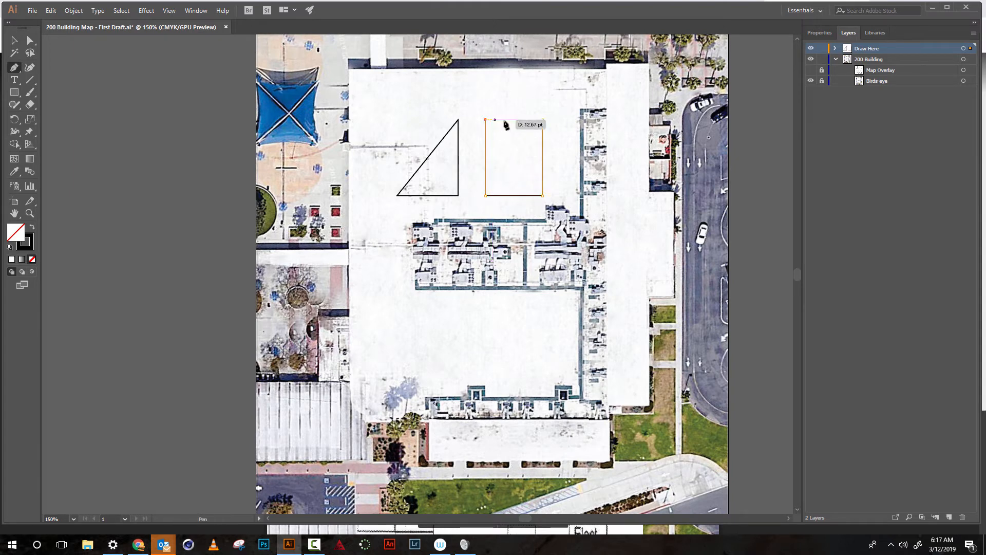
left_click(543, 119)
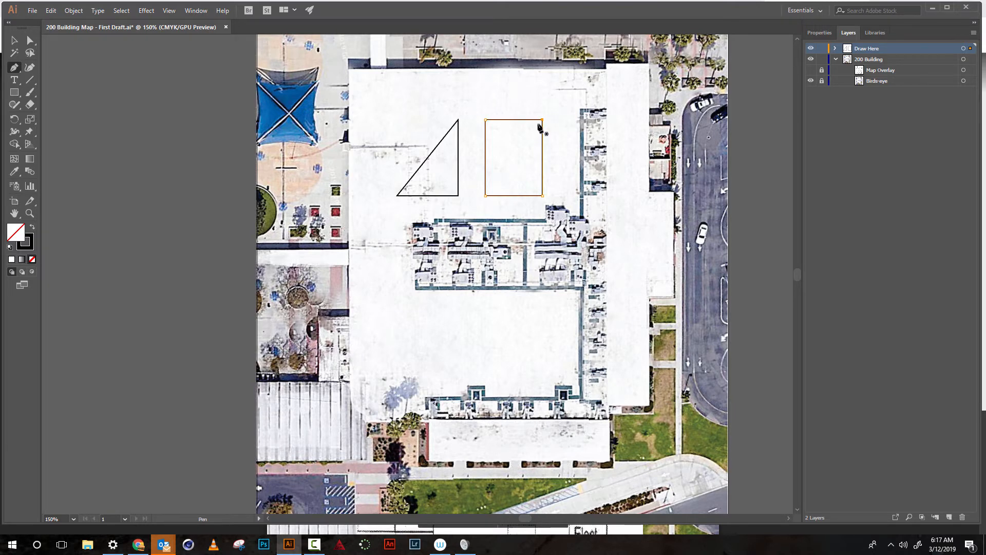
- Draw a second closed rectangle over the building's upper-right wing
left_click(566, 101)
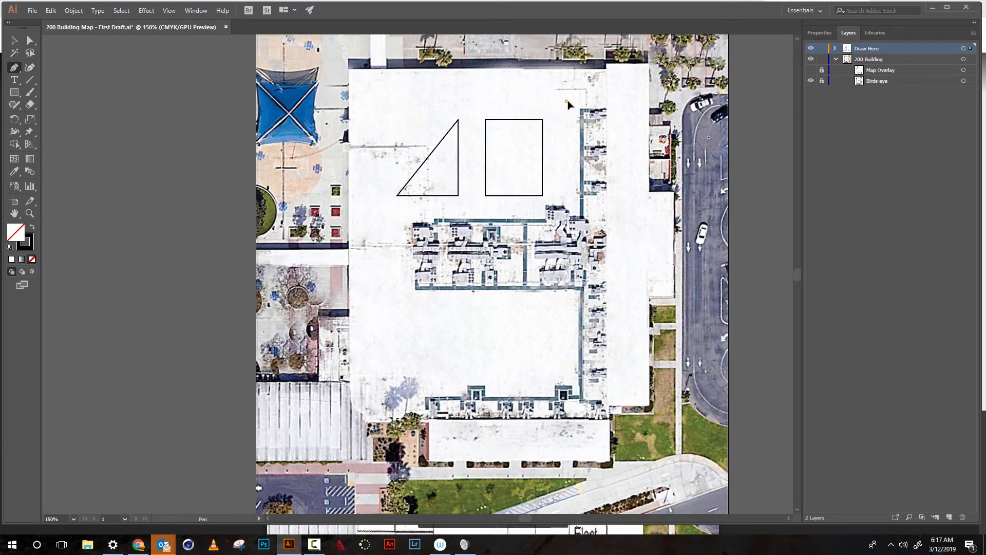
left_click(636, 101)
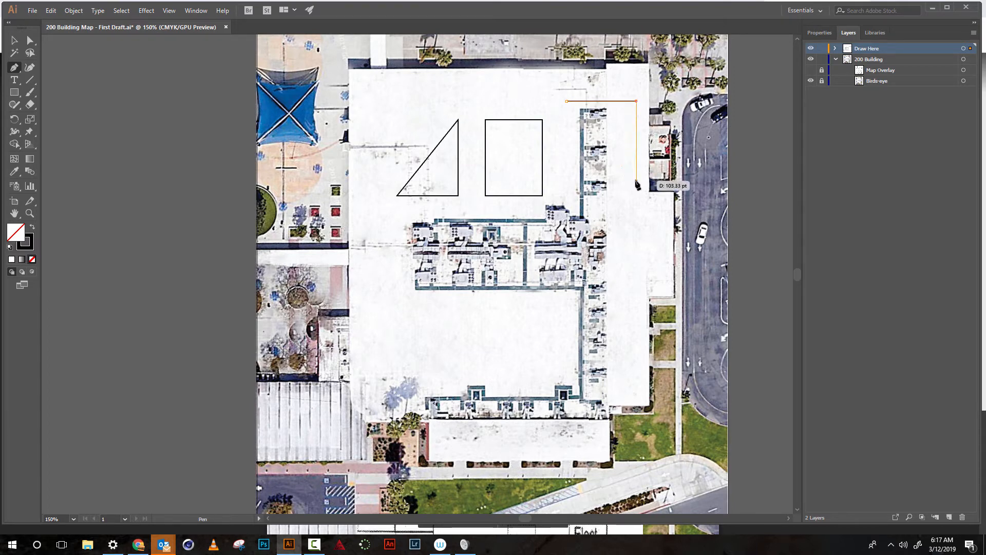
left_click(636, 181)
left_click(566, 181)
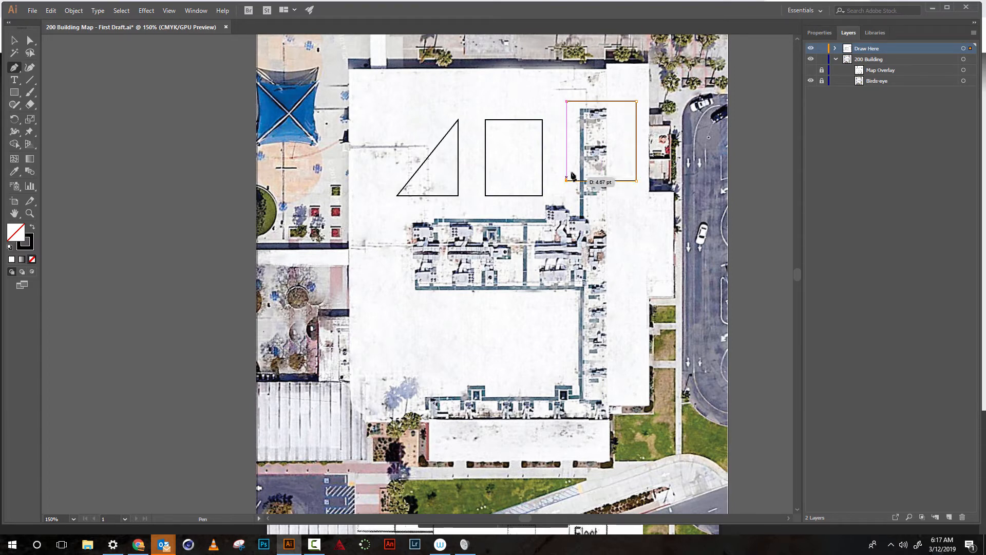
left_click(567, 102)
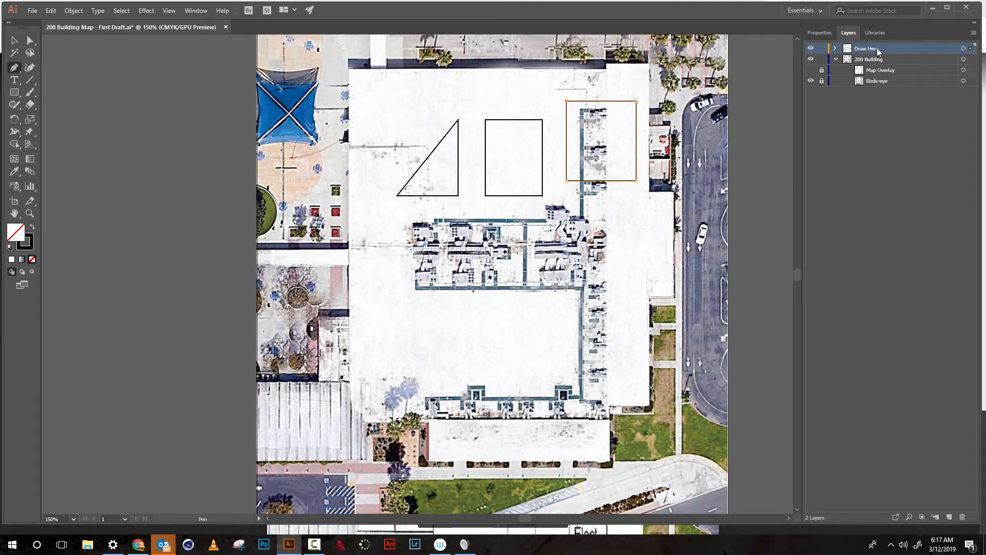
- Lock the 200 Building and Birds-eye layers, then delete the triangle and both rectangles
left_click(836, 49)
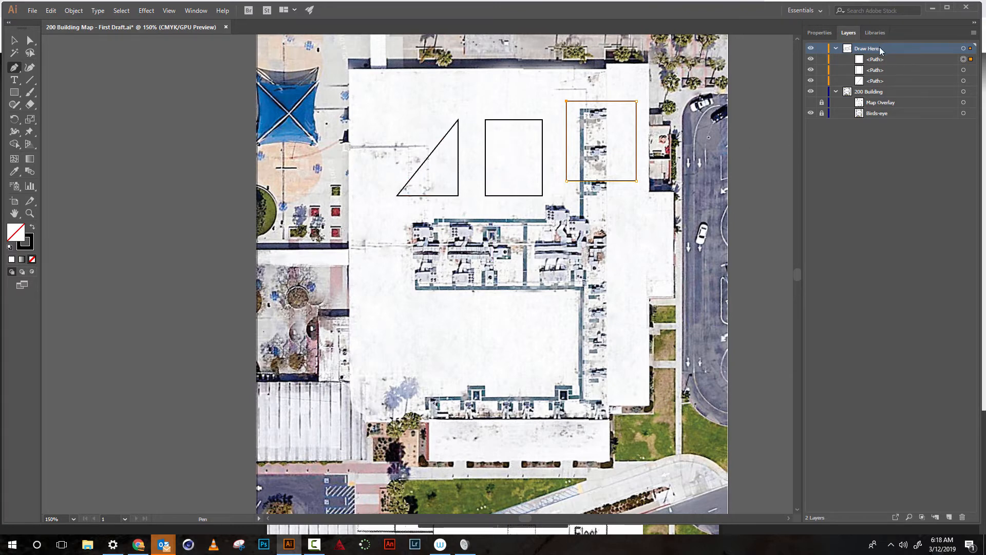
left_click(16, 43)
left_click(483, 100)
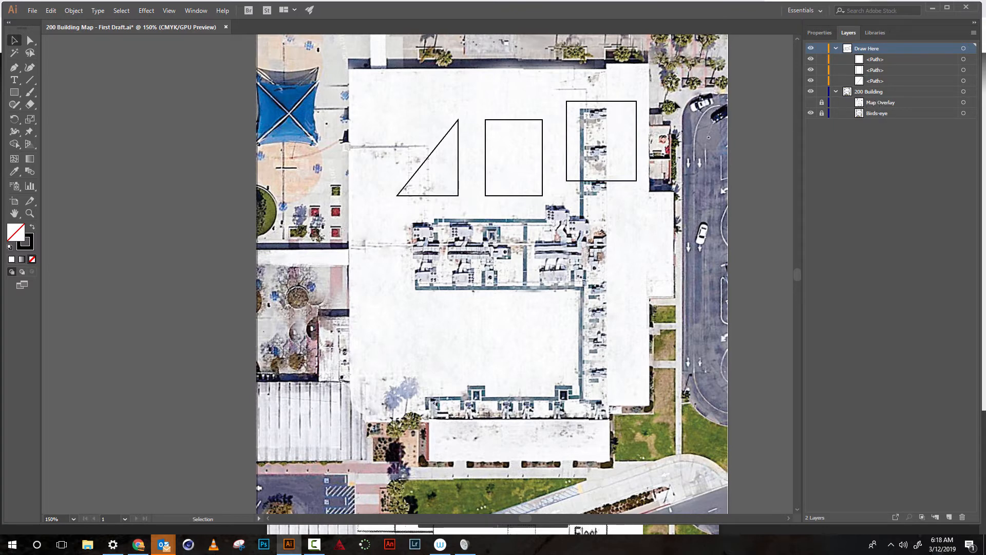
left_click(821, 92)
left_click(822, 112)
left_click_drag(387, 81, 662, 265)
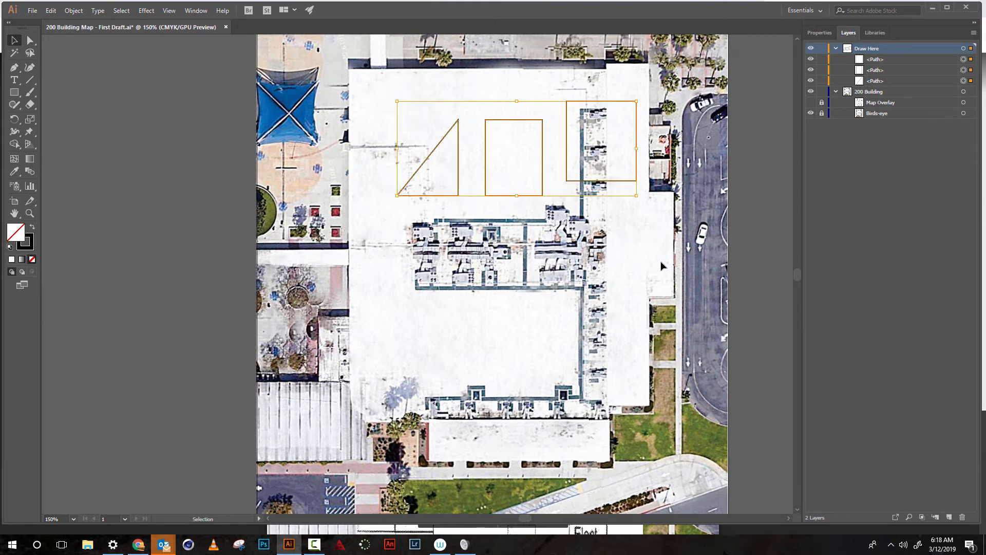
key("Delete")
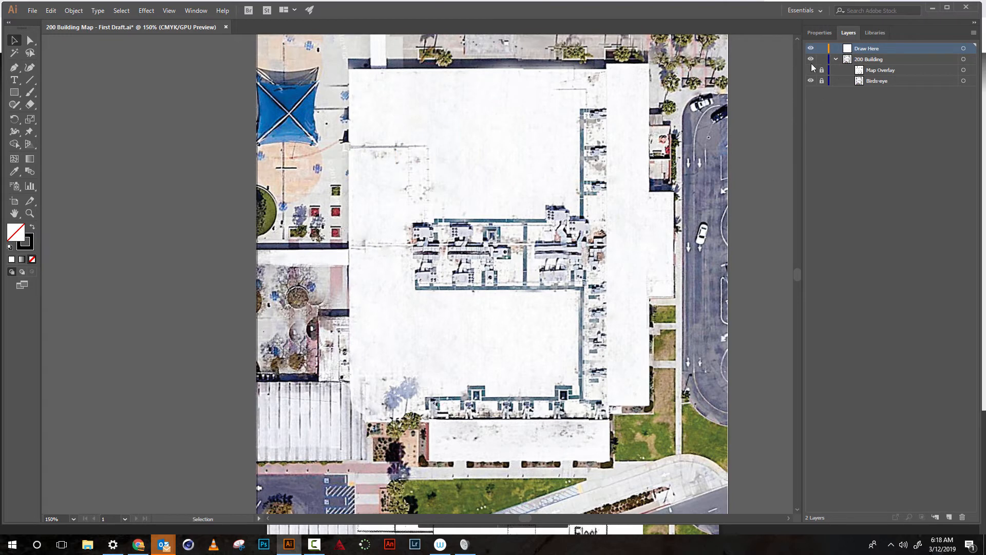
- Trace the footprint's left wall, bottom step and lower wing, fixing one misplaced corner
left_click(15, 67)
left_click(348, 69)
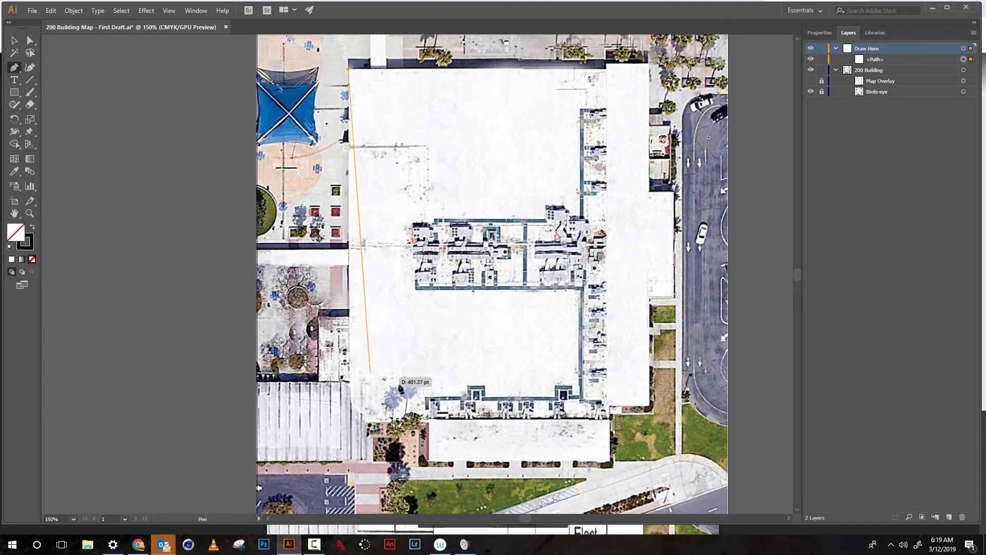
left_click(349, 421)
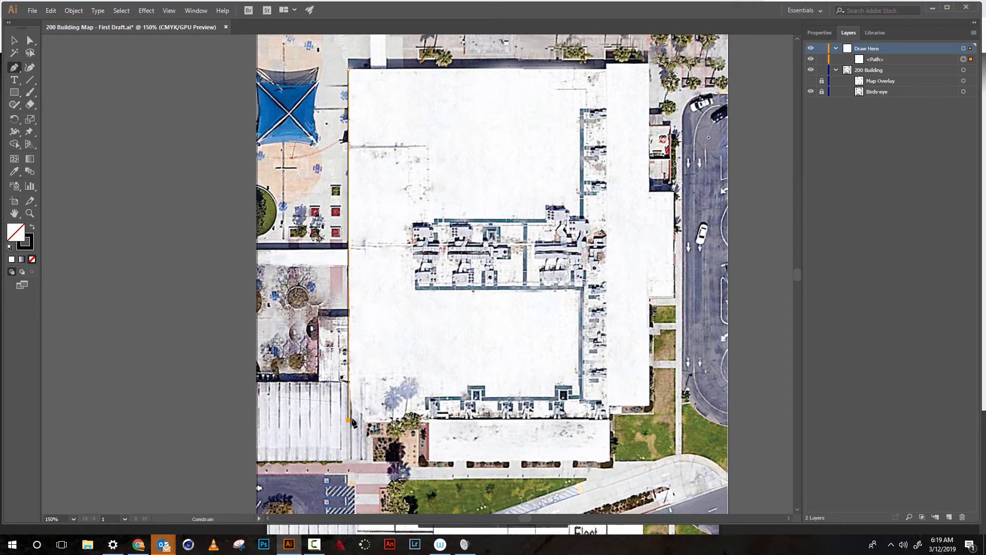
left_click(428, 420)
left_click(428, 462)
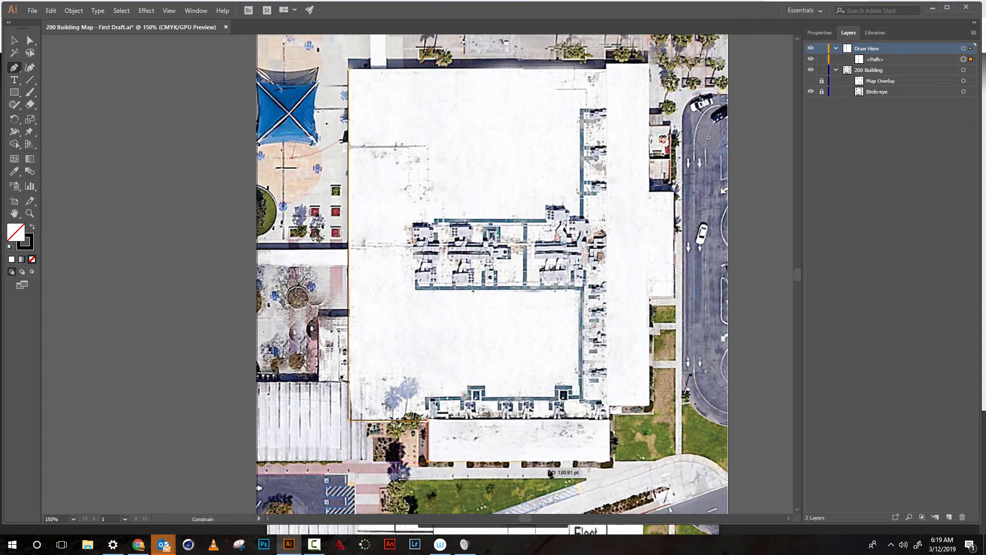
left_click(609, 461)
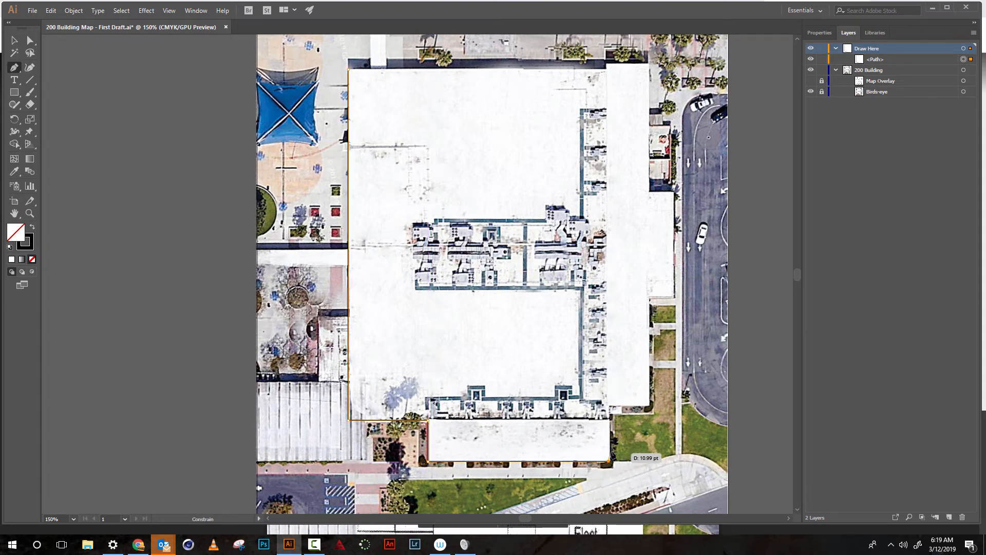
left_click(609, 420)
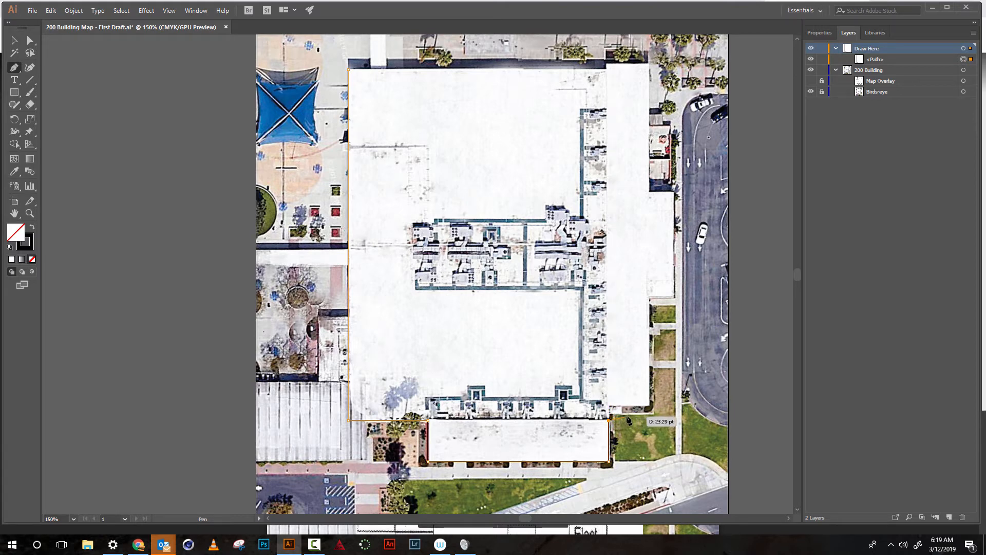
key("ctrl+z")
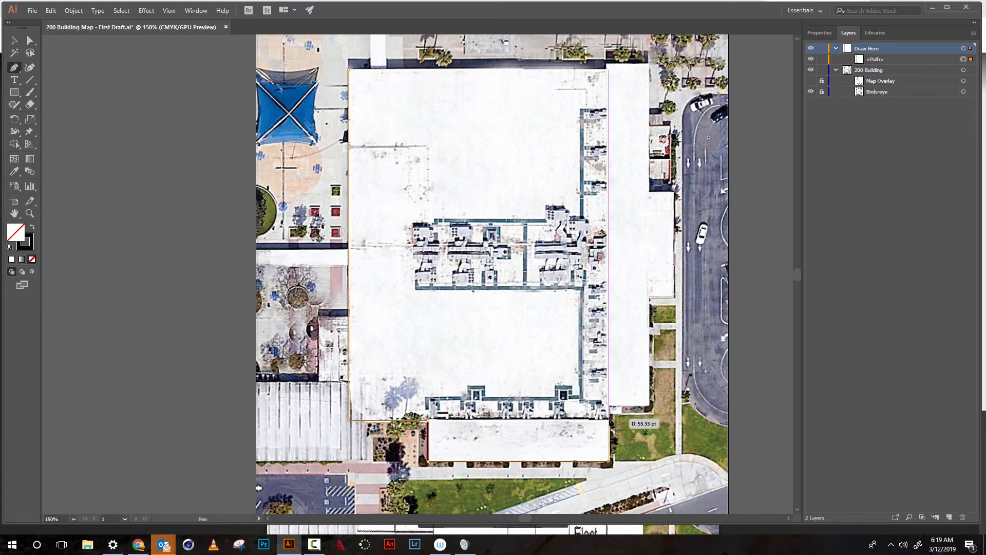
left_click(609, 420)
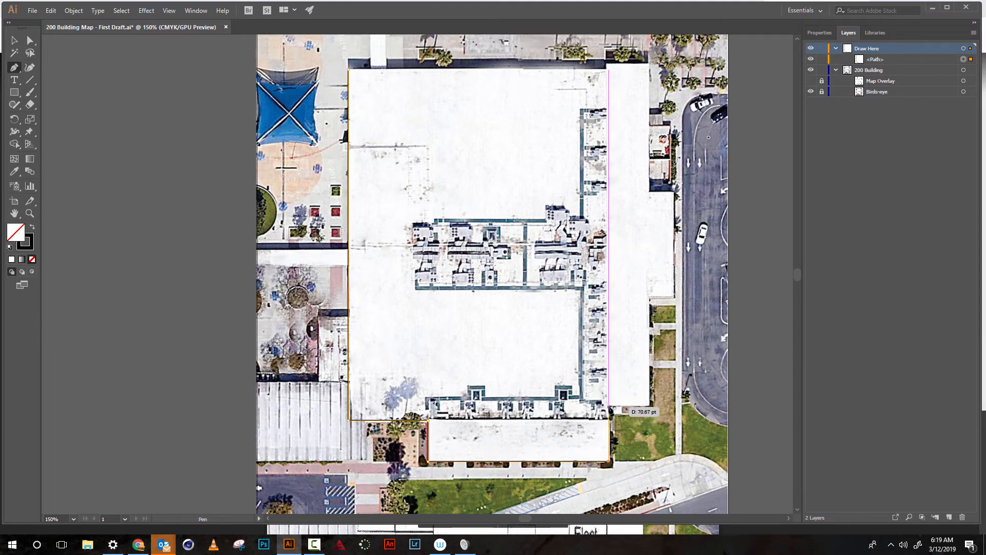
- Trace the east wall, right-side bump and top edge, closing the outline at its start corner
left_click(609, 407)
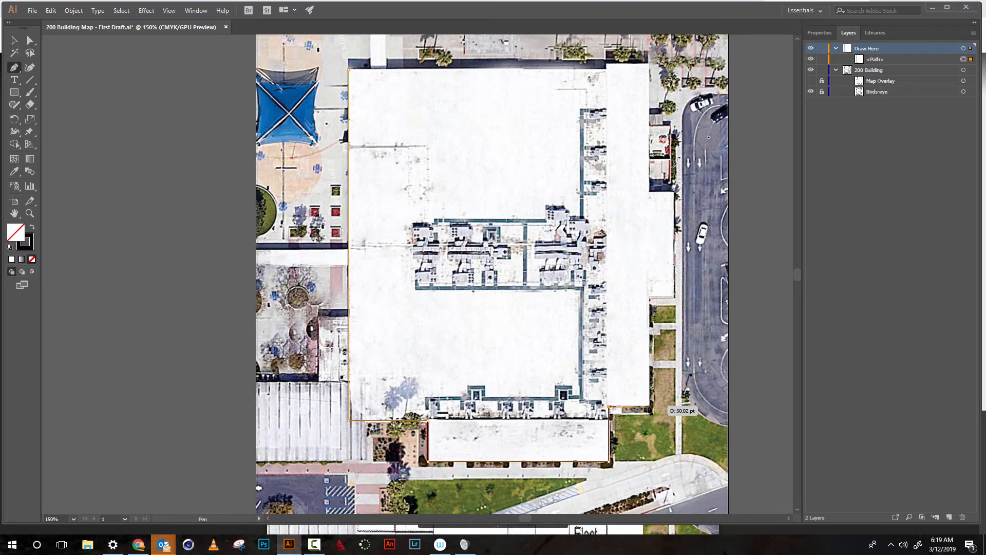
left_click(648, 407)
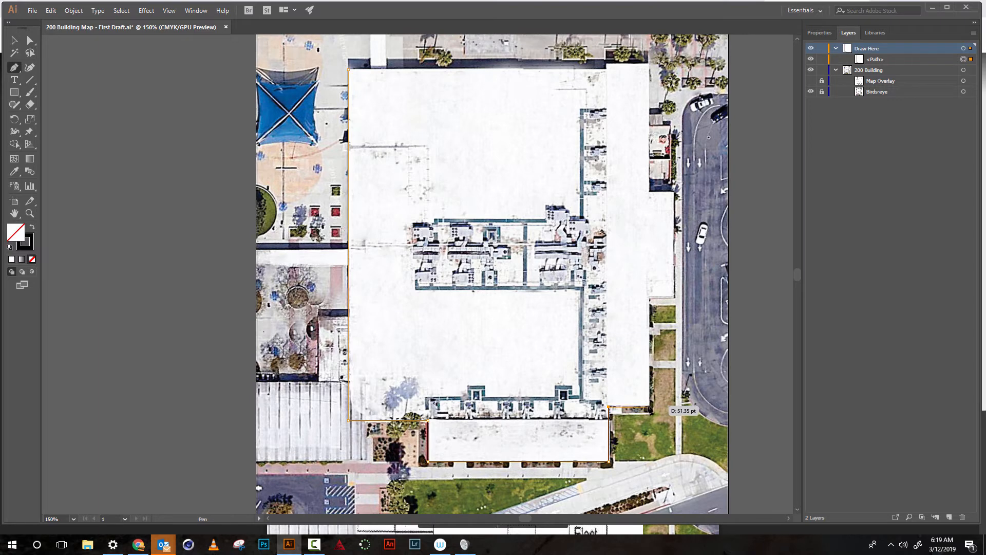
left_click(648, 299)
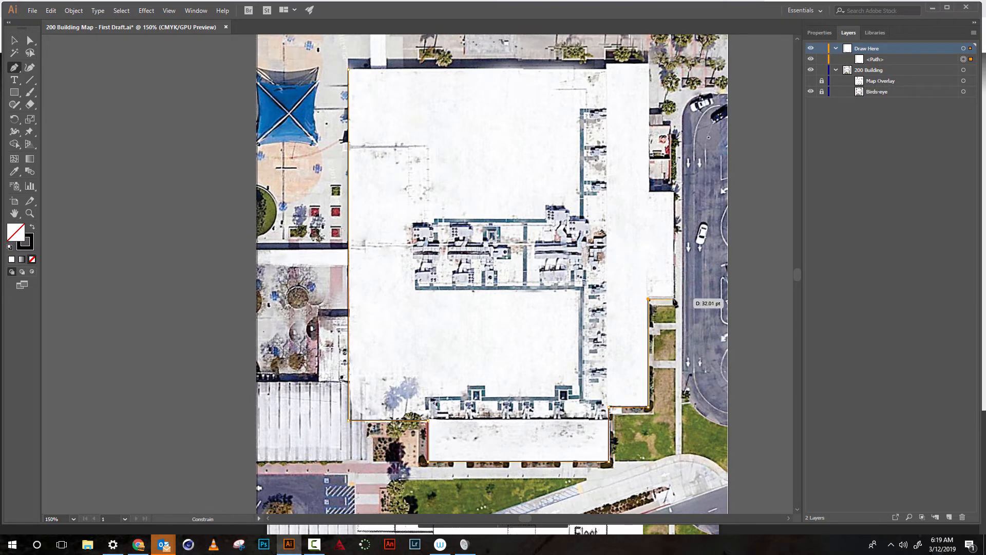
left_click(674, 299)
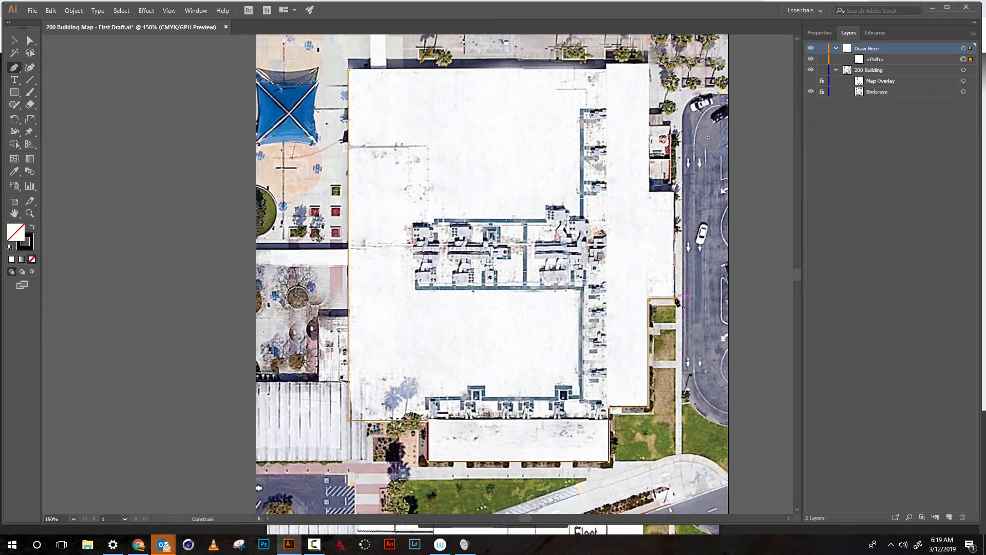
left_click(675, 192)
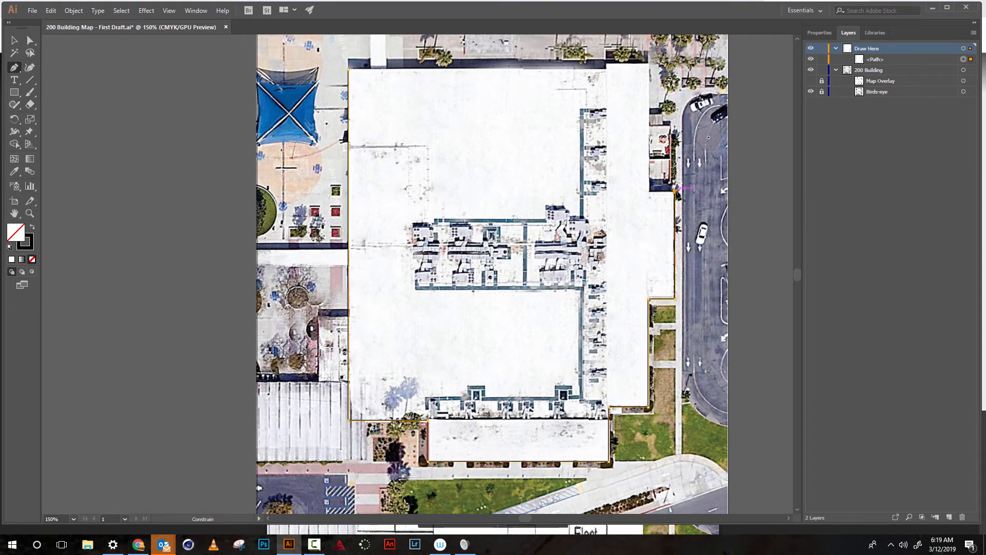
left_click(650, 191)
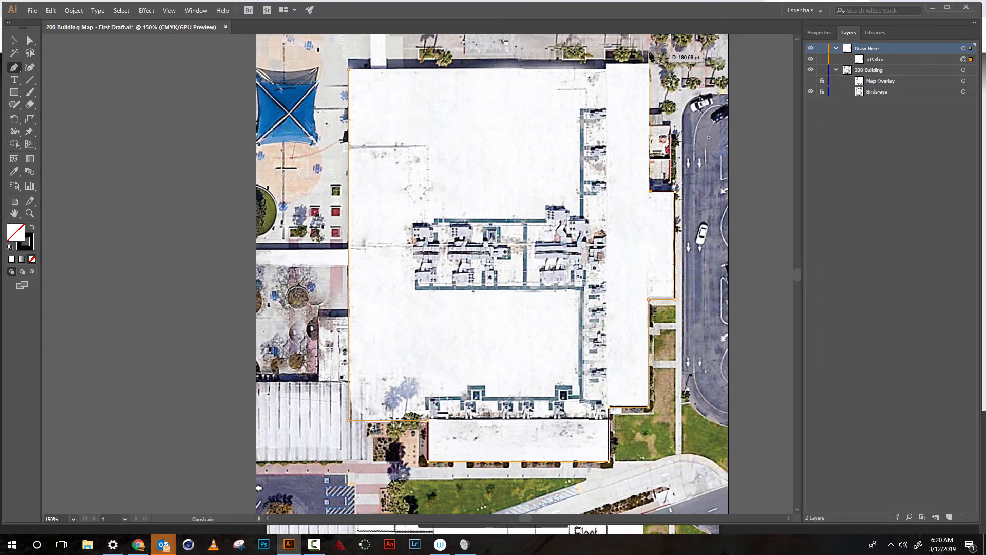
left_click(650, 53)
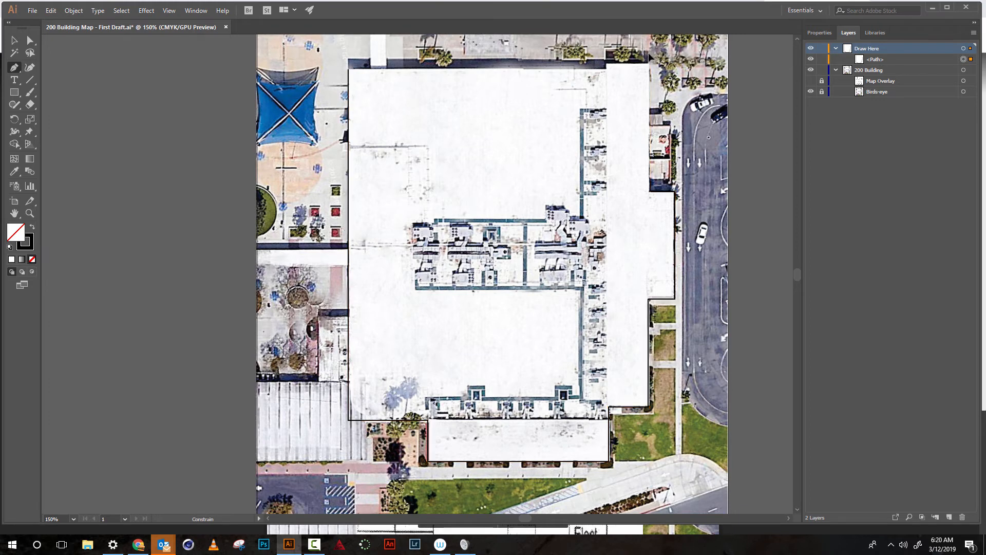
left_click(606, 54)
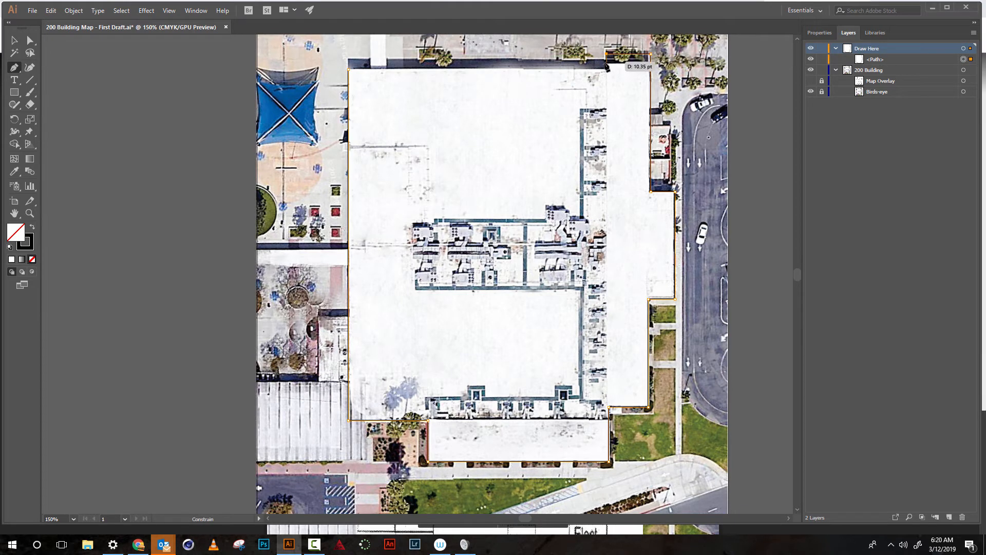
left_click(606, 68)
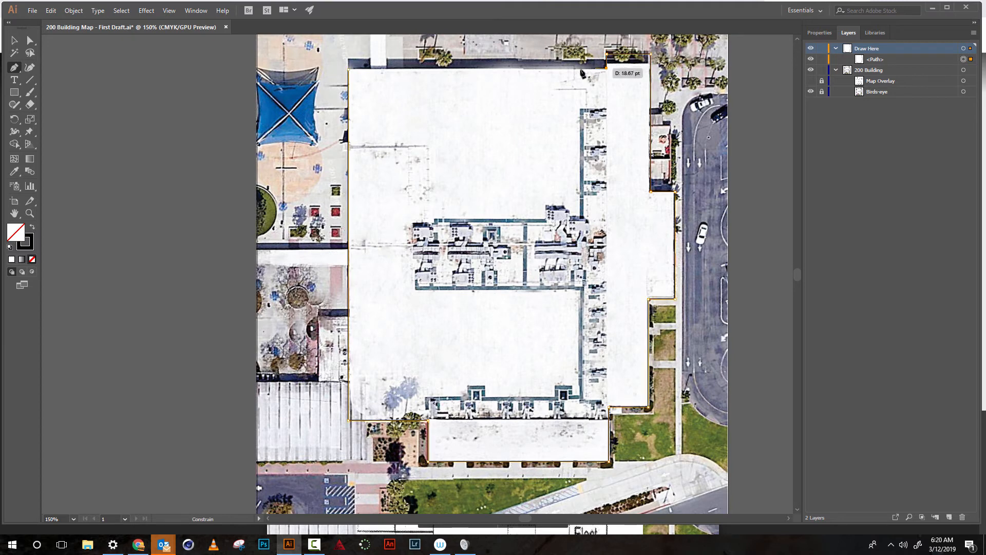
left_click(350, 70)
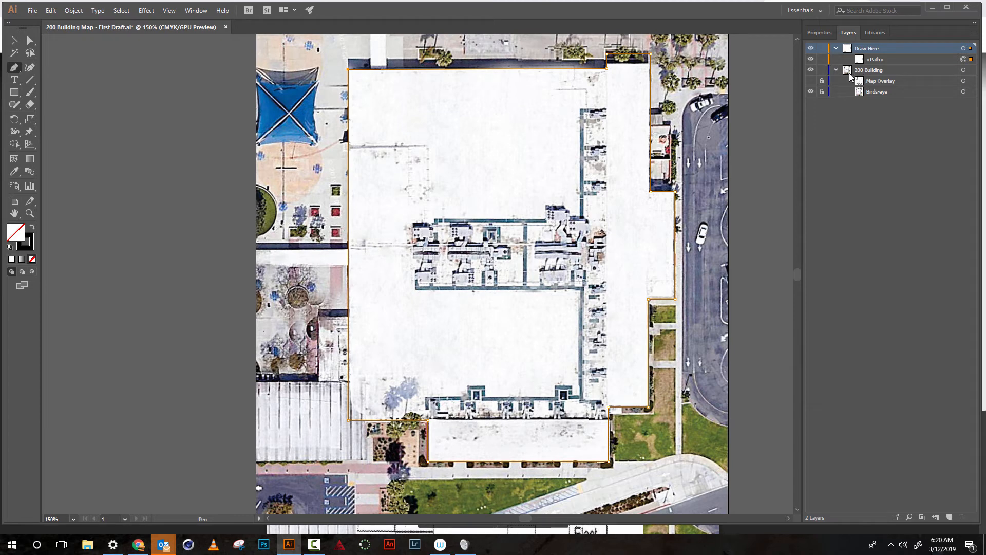
- Hide the 200 Building aerial photo and deselect the traced footprint outline
left_click(810, 72)
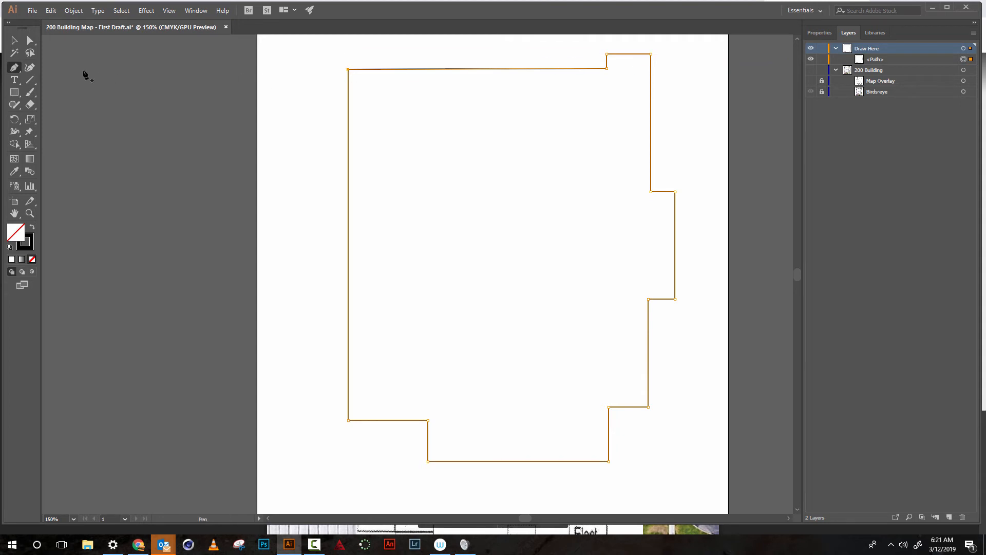
left_click(12, 44)
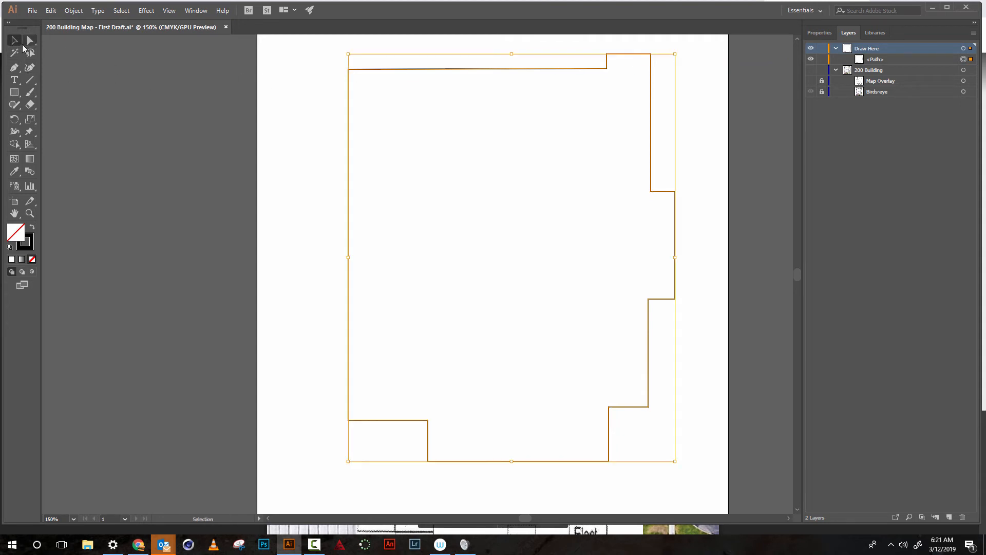
left_click(153, 54)
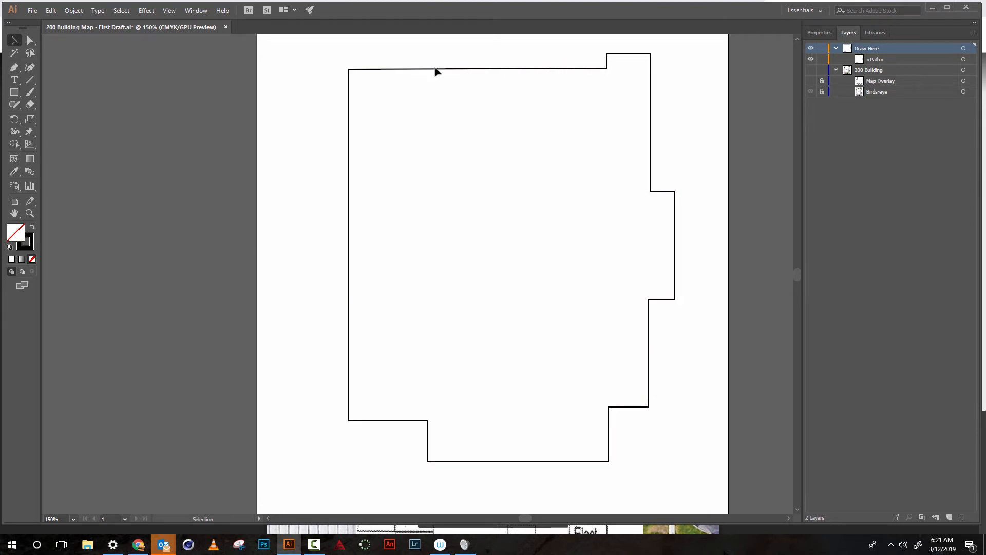
- Select the building outline and view its 1 pt stroke and empty fill in Properties
left_click(385, 74)
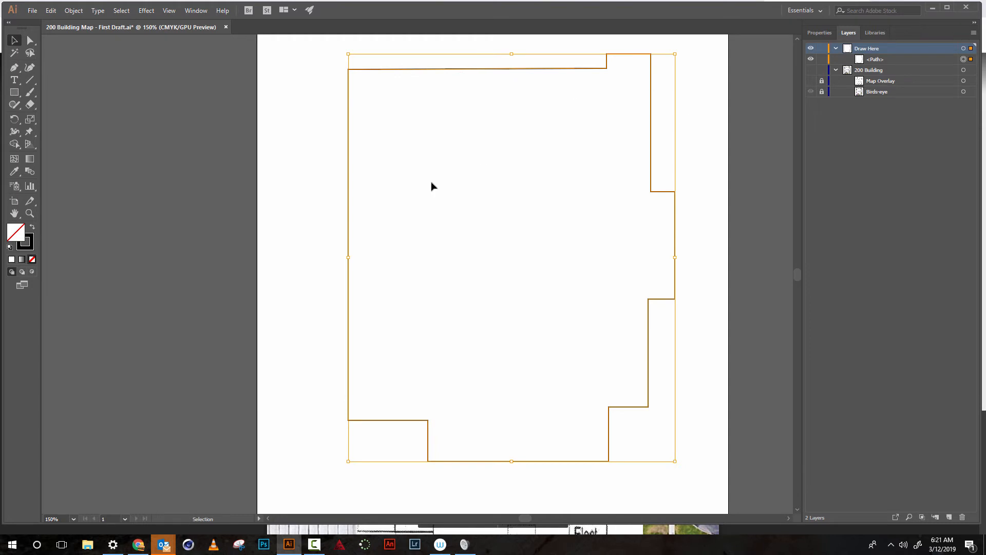
left_click(817, 33)
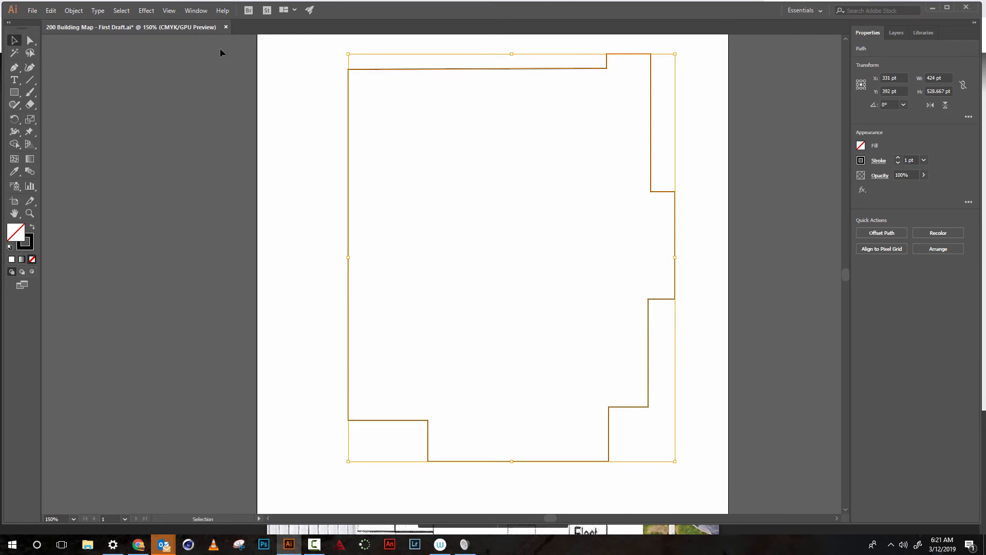
left_click(199, 12)
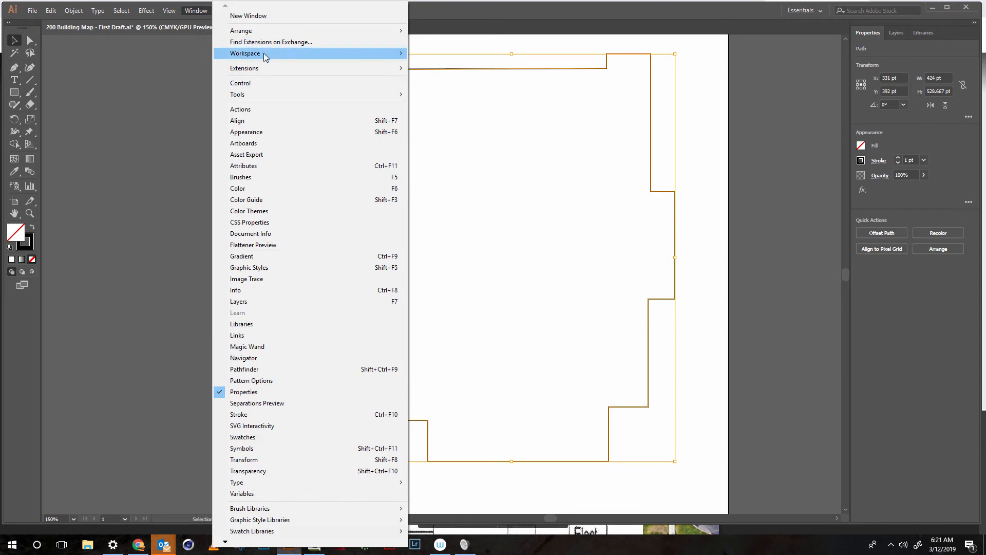
mouse_move(262, 55)
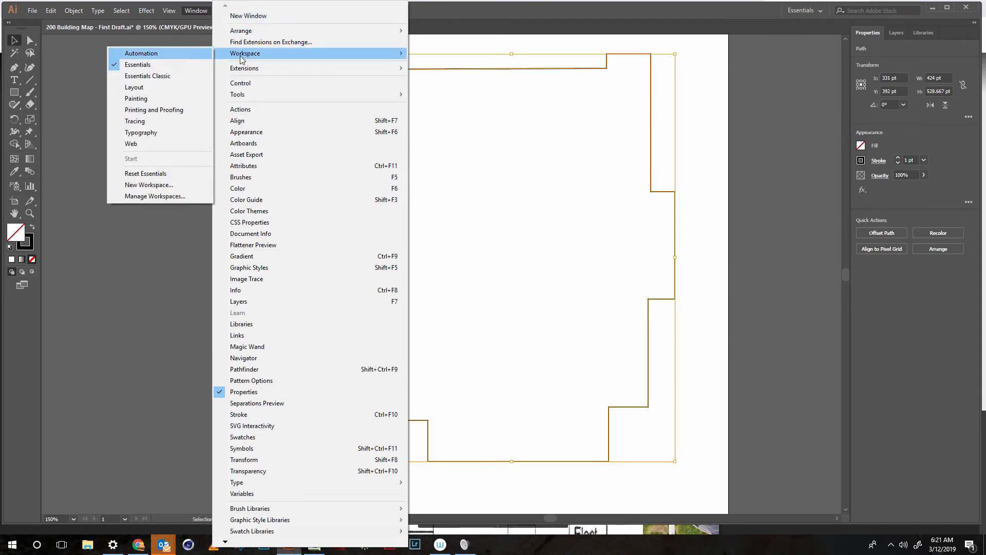
left_click(167, 39)
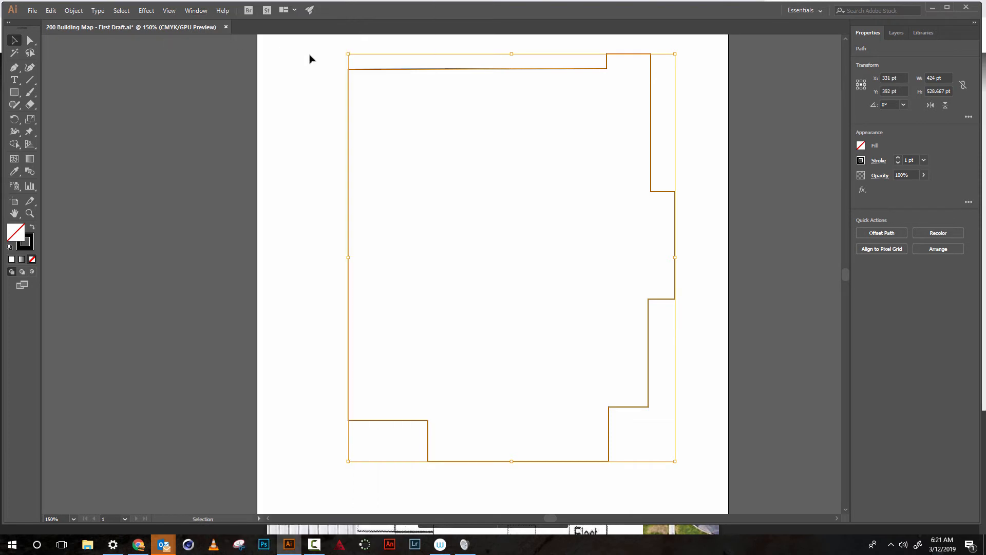
- Raise the footprint outline's stroke weight to 4 pt and deselect it
left_click(310, 60)
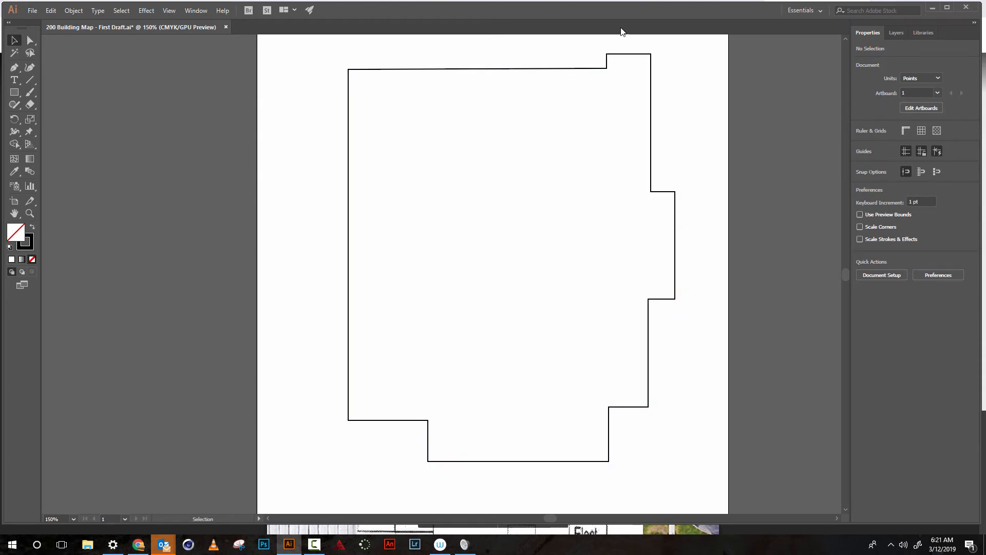
left_click(596, 70)
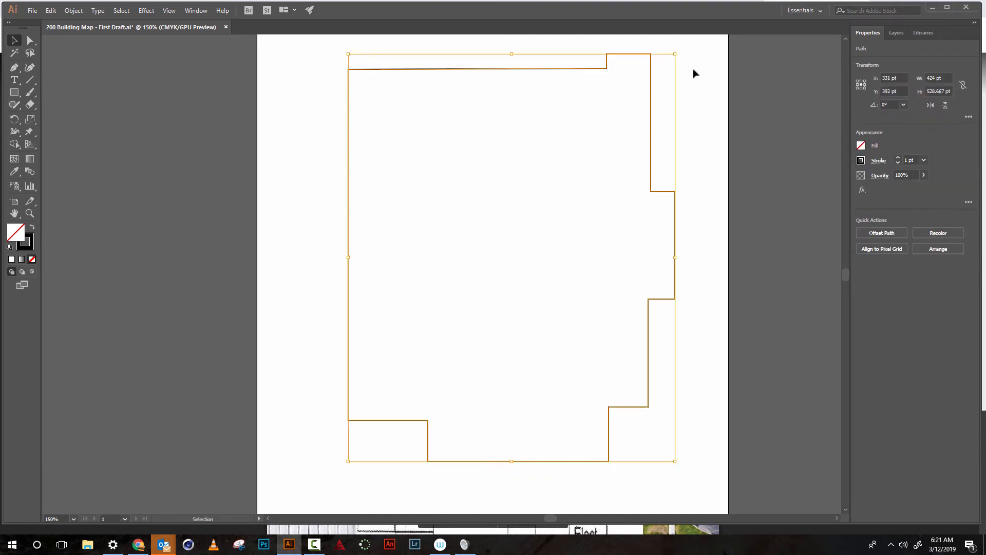
left_click(898, 157)
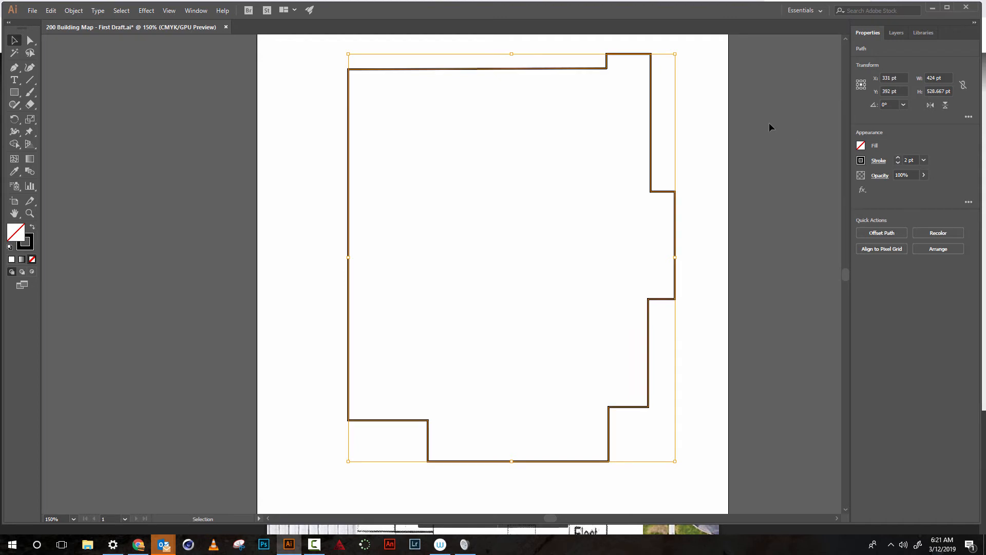
left_click(743, 95)
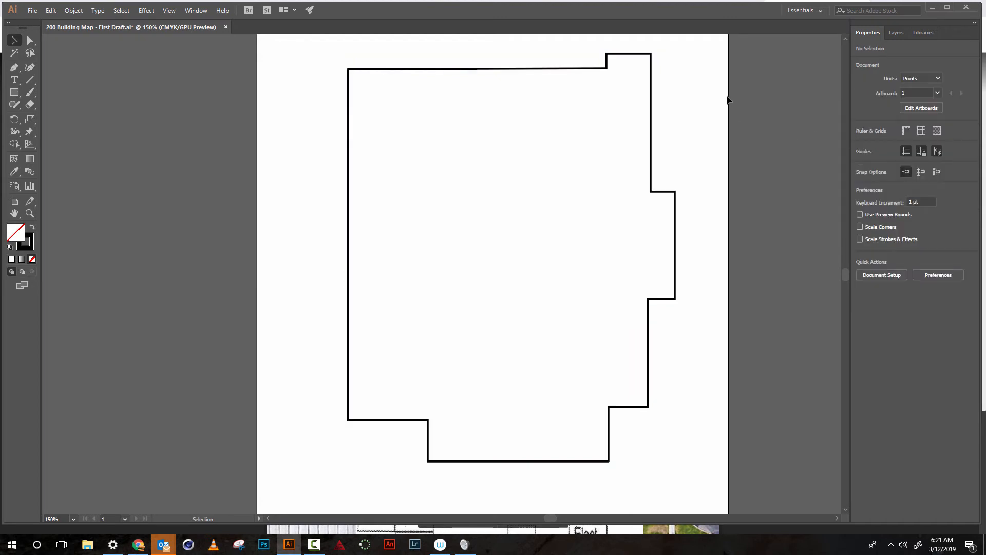
left_click(650, 58)
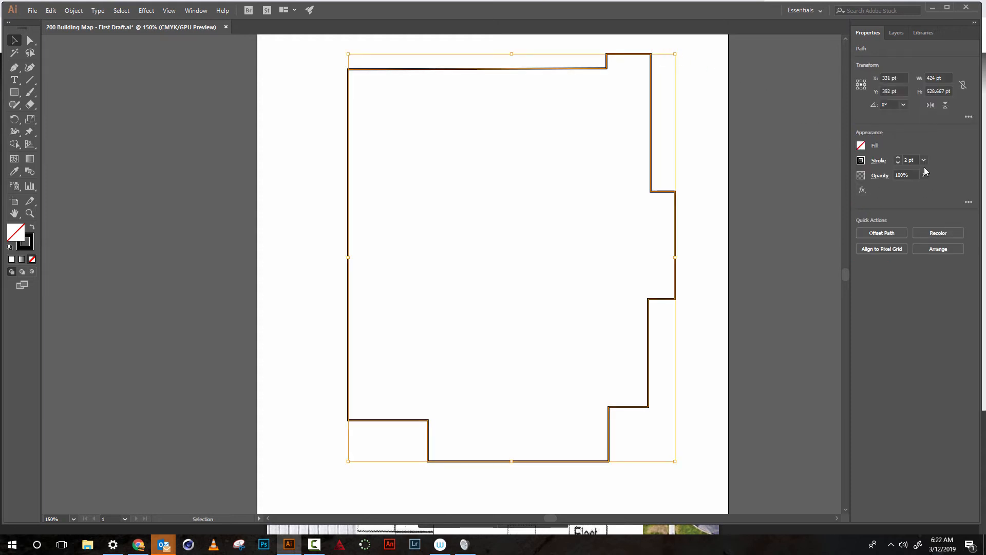
left_click(898, 158)
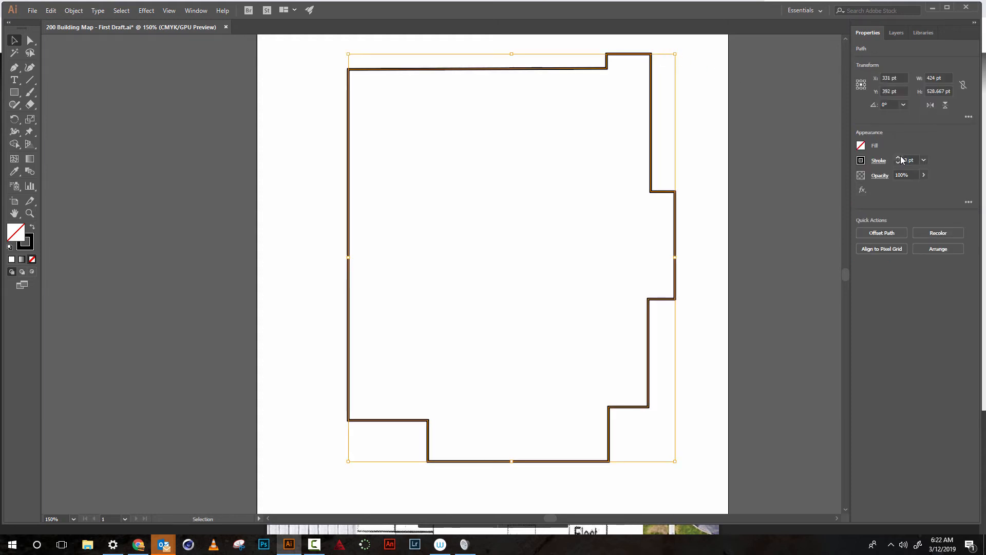
left_click(900, 163)
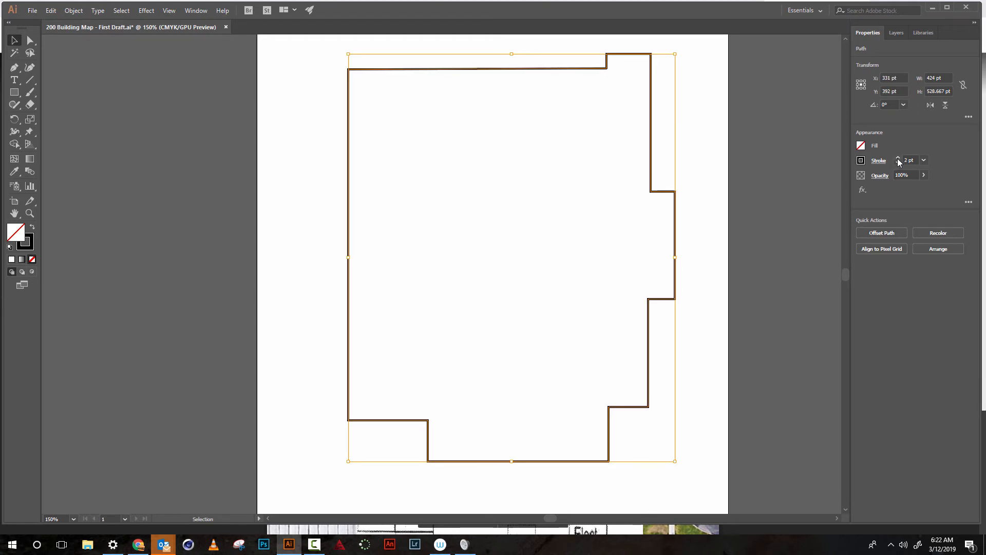
left_click(898, 158)
left_click(899, 158)
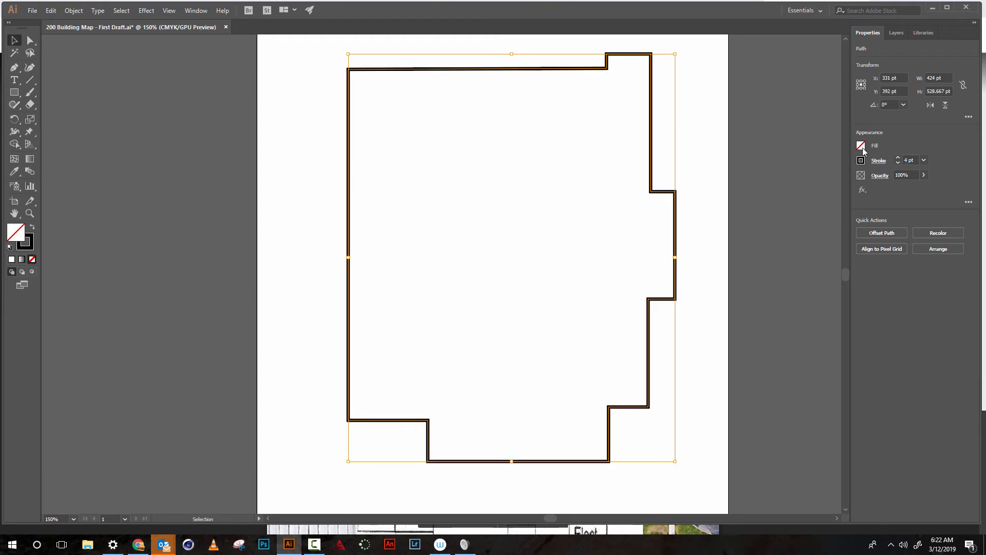
left_click(822, 145)
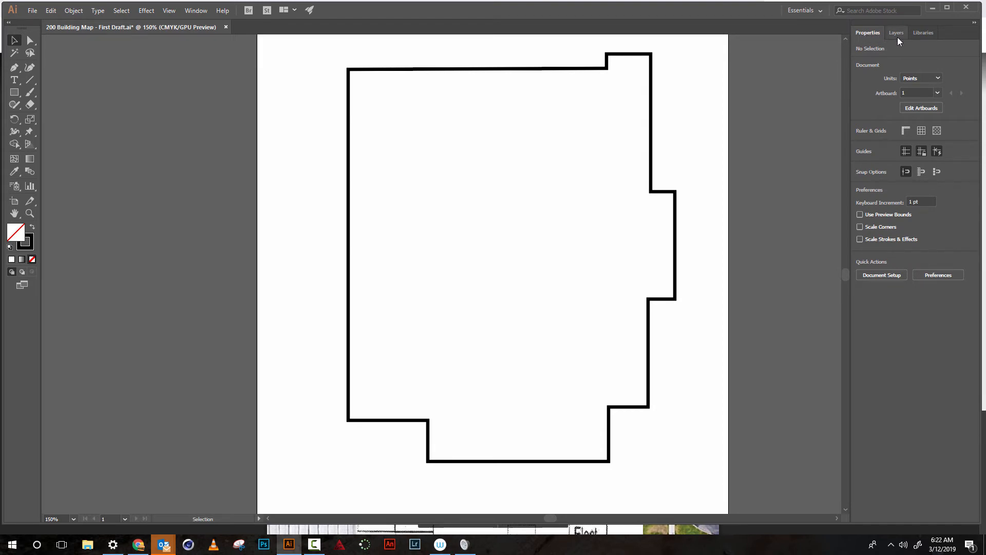
- Show the Layers list beside Properties, turn on 200 Building and hide the Birds-eye image
left_click_drag(871, 36, 926, 518)
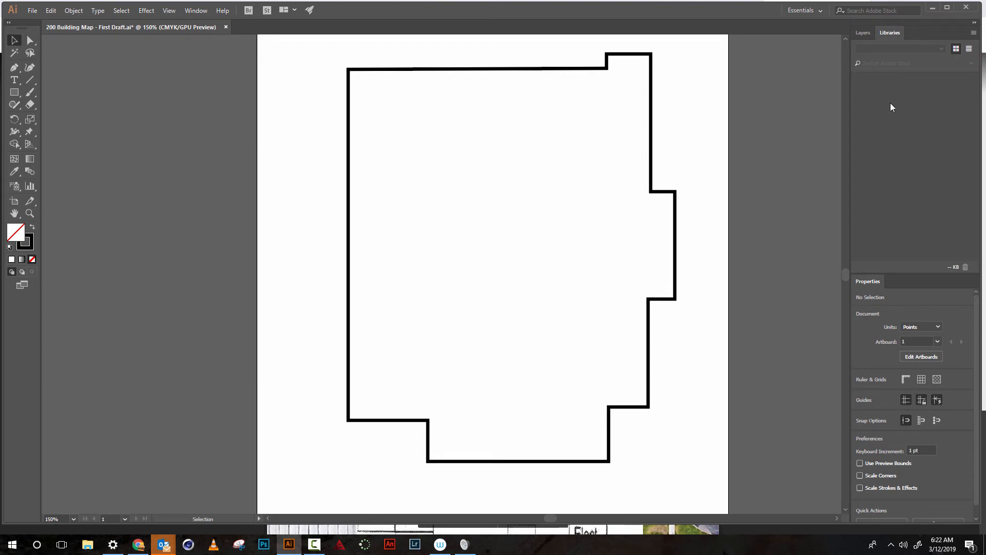
left_click(864, 34)
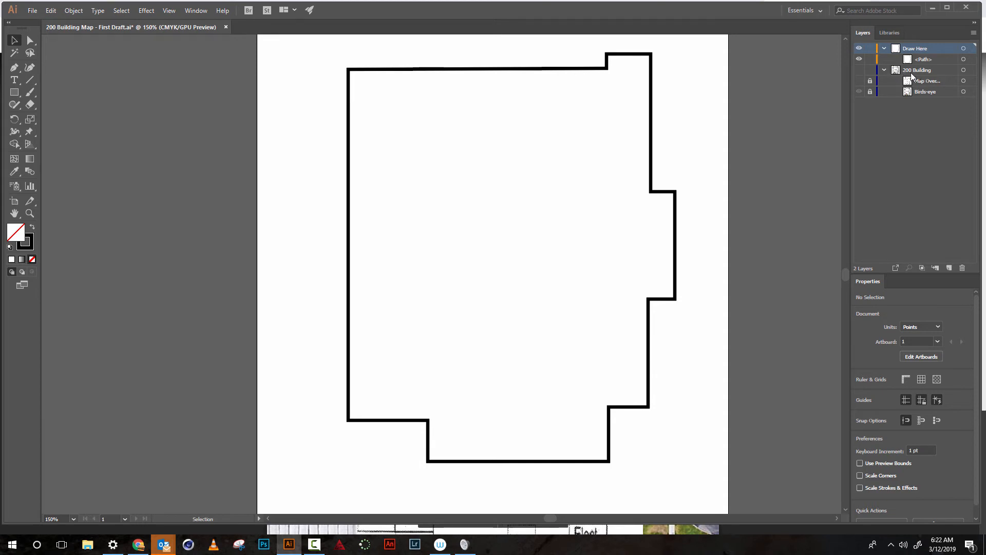
left_click(859, 70)
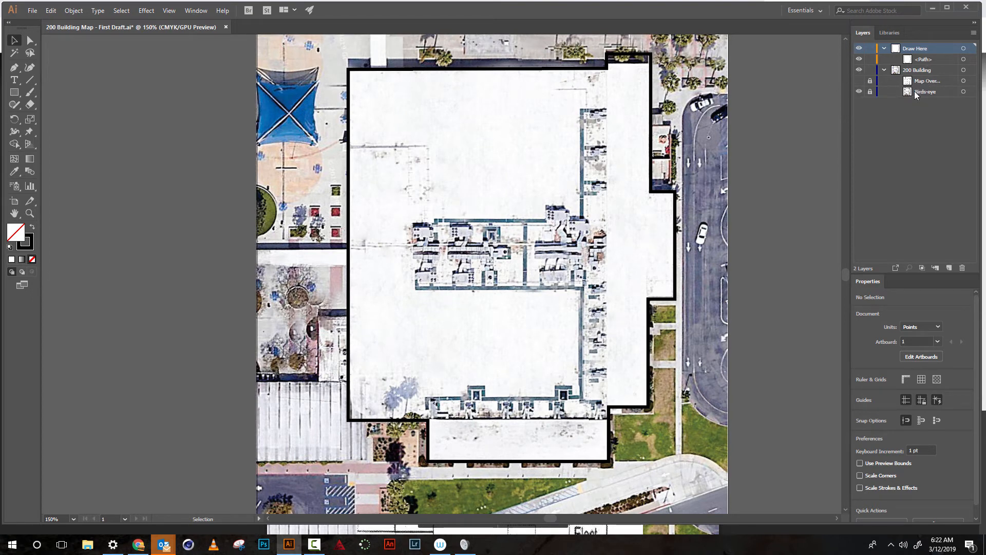
left_click(859, 91)
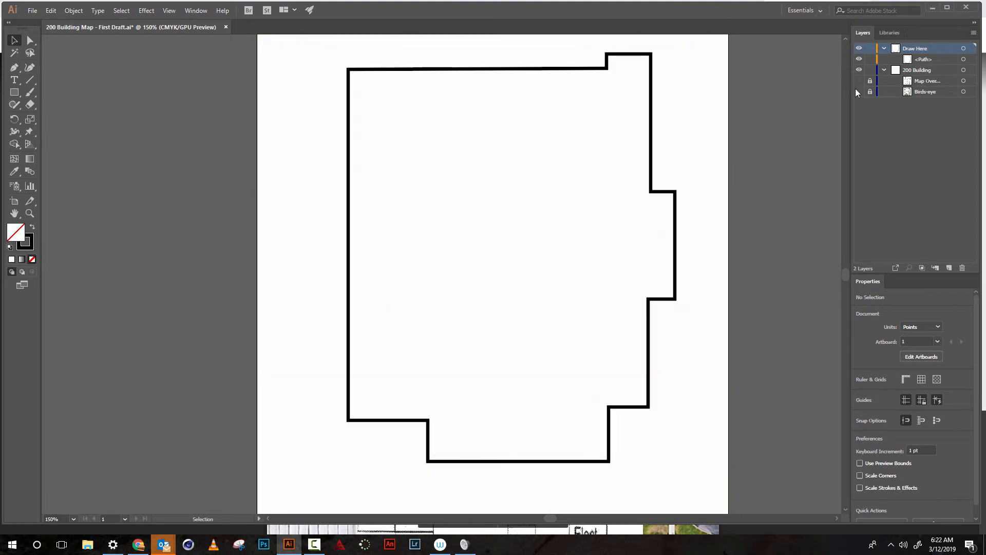
- Make both the Map Overlay floor plan and the Birds-eye photo visible beneath the outline
left_click(859, 81)
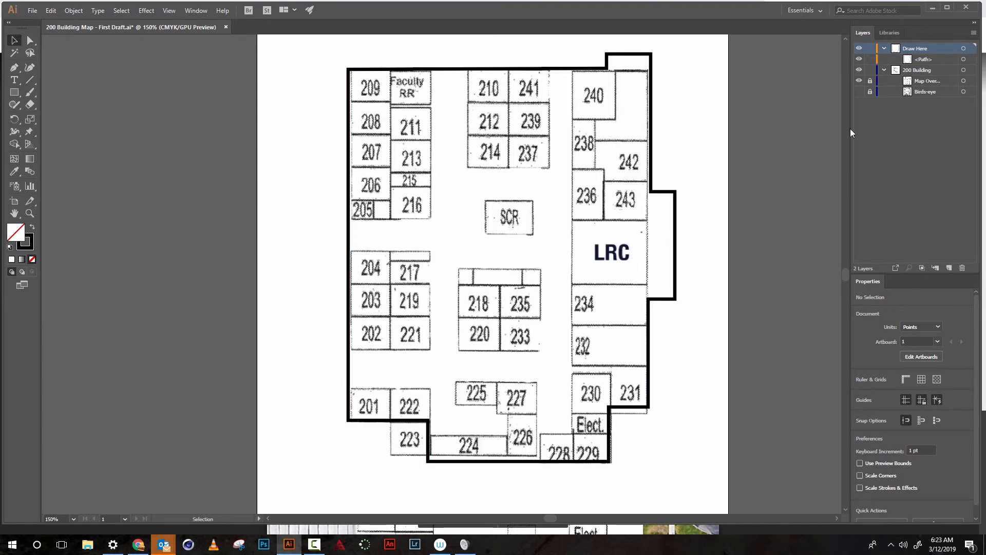
left_click(860, 92)
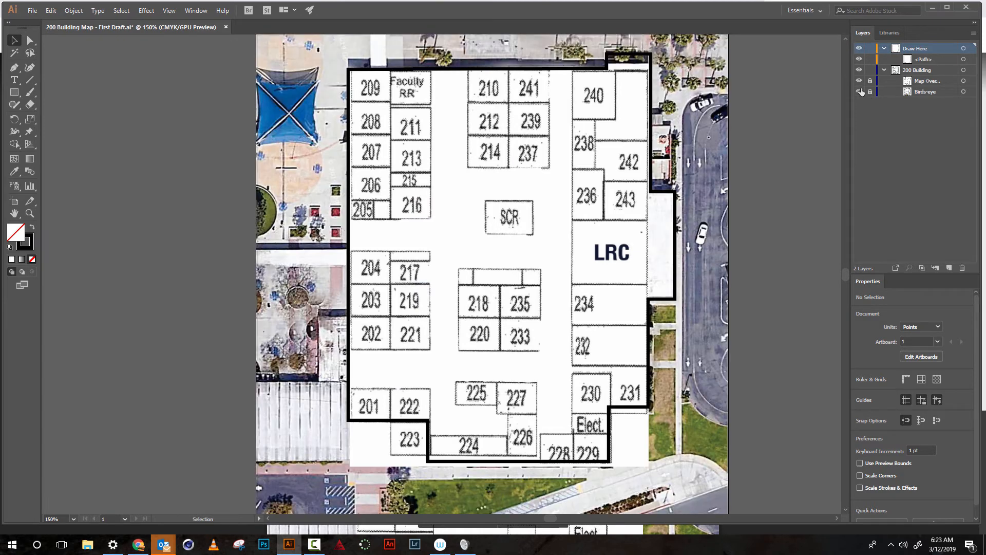
left_click(857, 80)
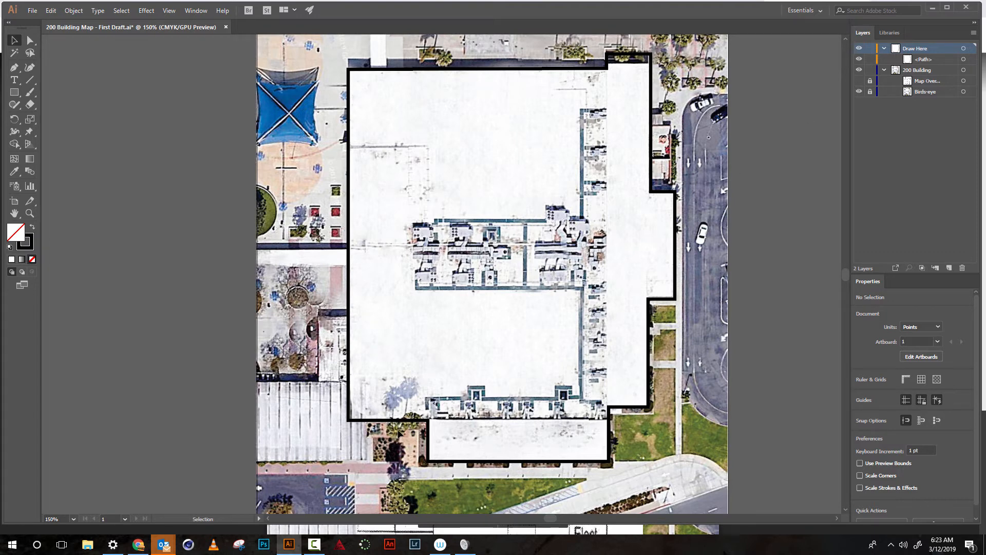
left_click(858, 80)
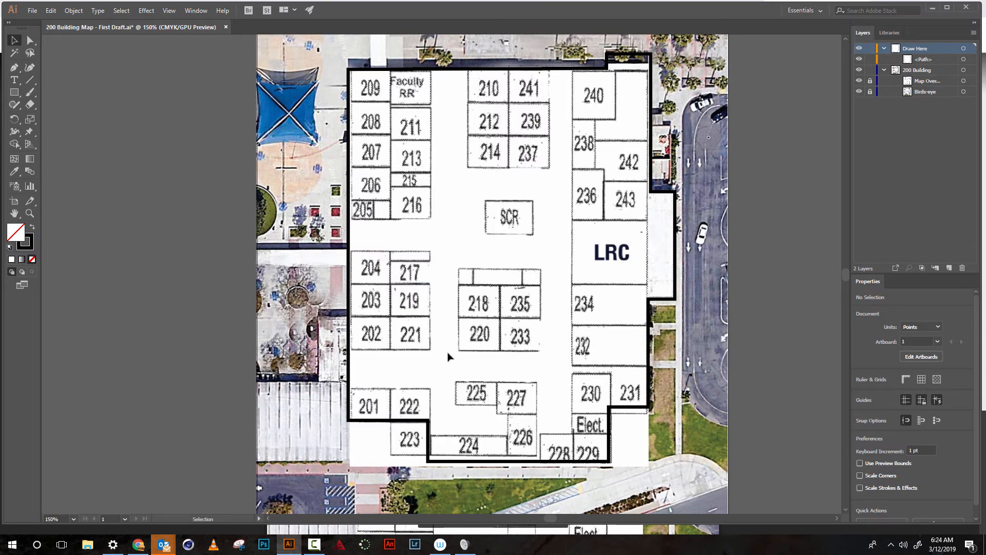
- Hide the Birds-eye photo and lower the stroke weight for new paths
key("p")
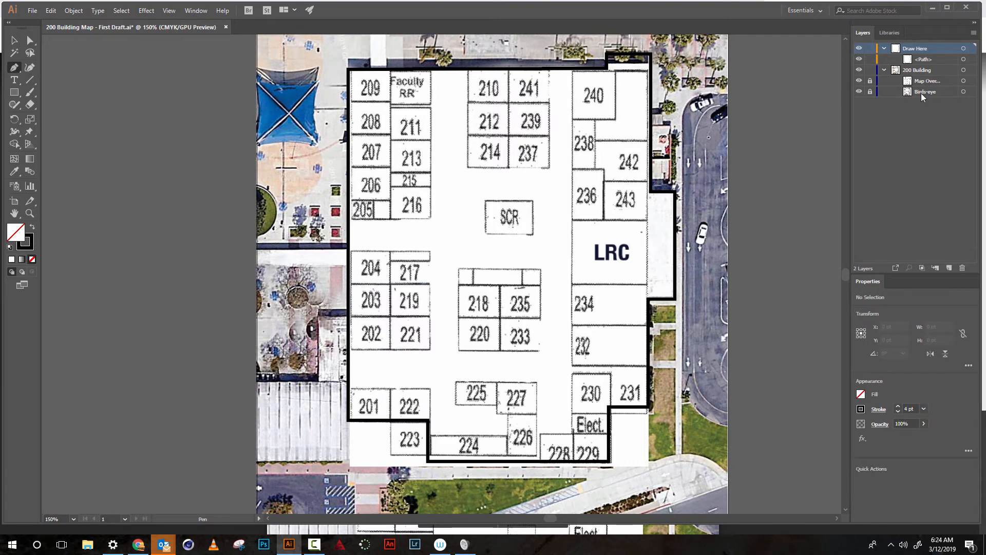
left_click(858, 91)
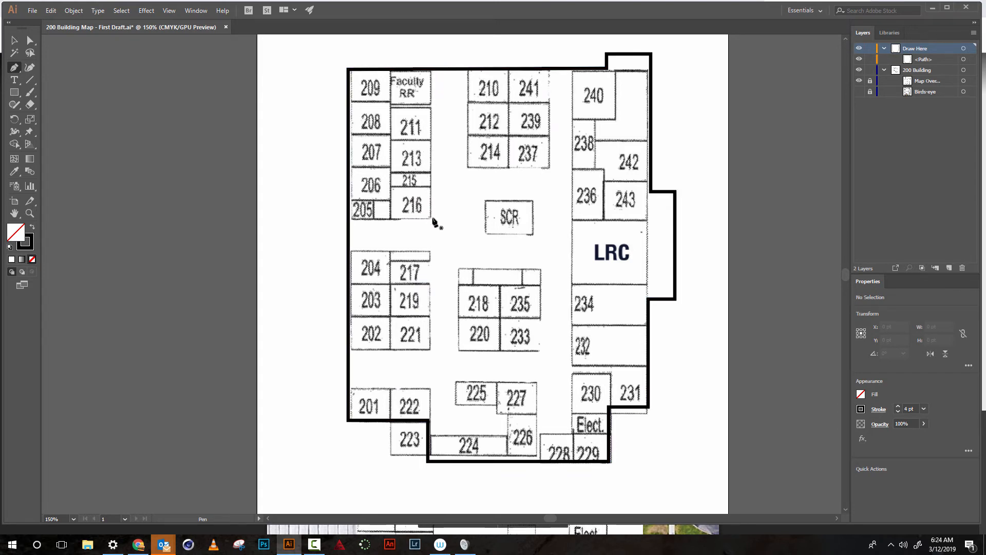
left_click(897, 415)
- Thin the building footprint outline to a 2 pt stroke and deselect it
key("v")
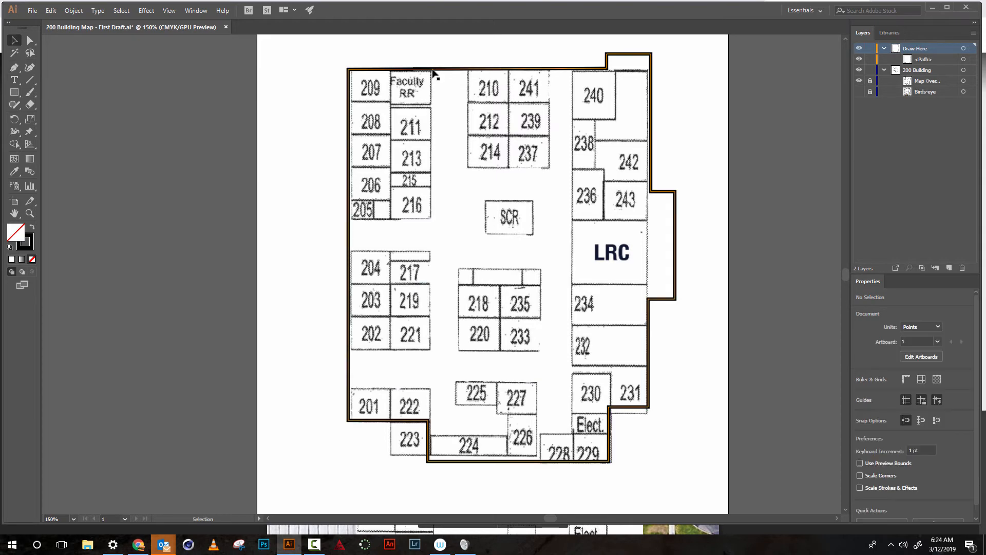
left_click(432, 75)
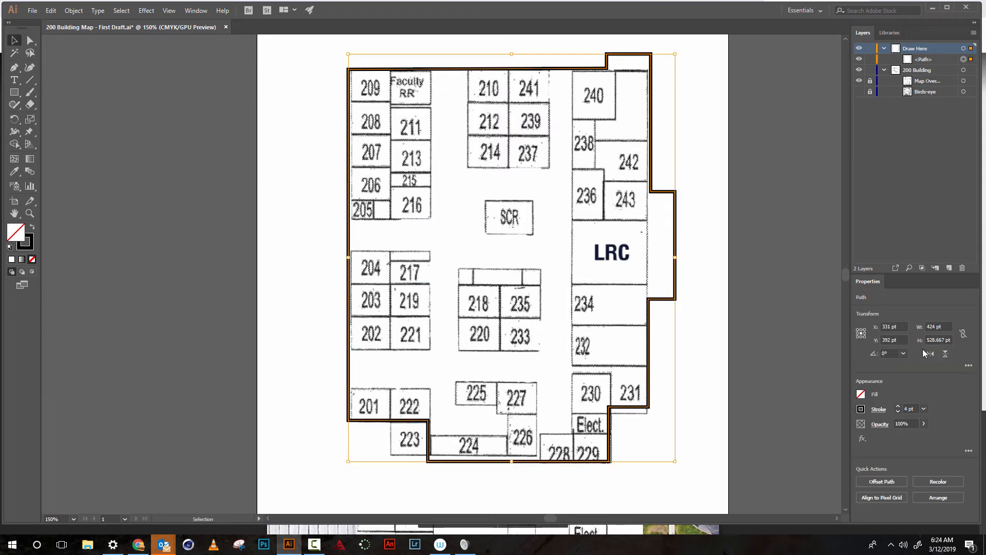
left_click(898, 411)
left_click(898, 411)
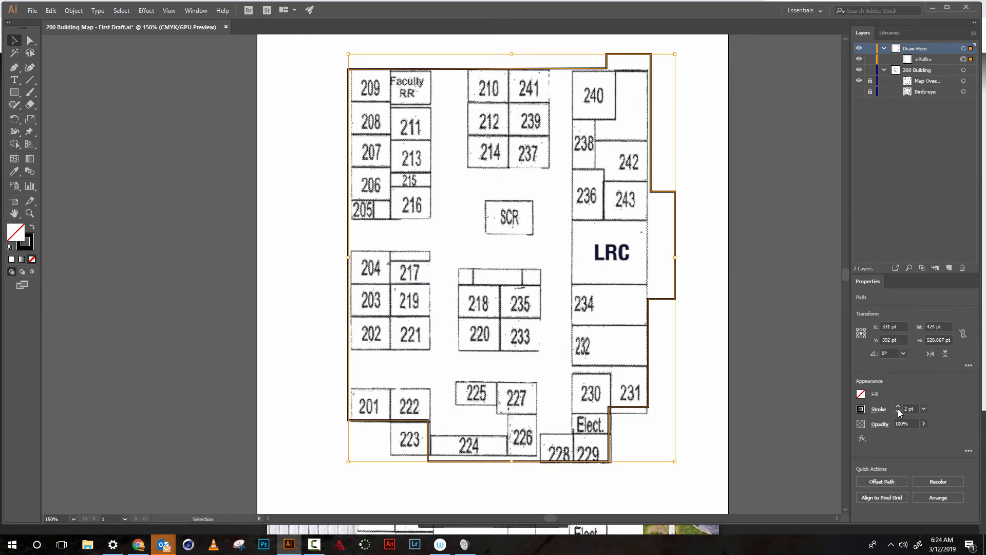
key("p")
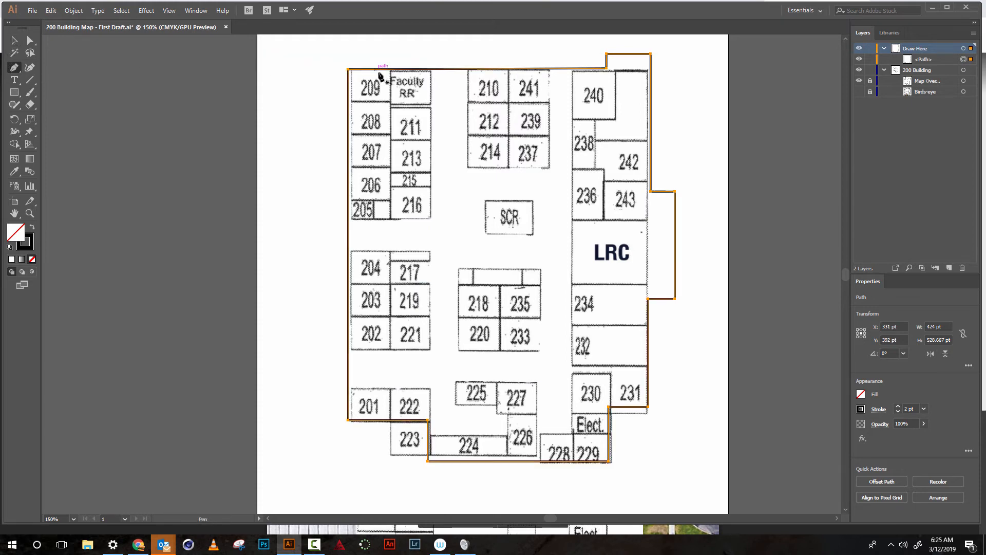
key("v")
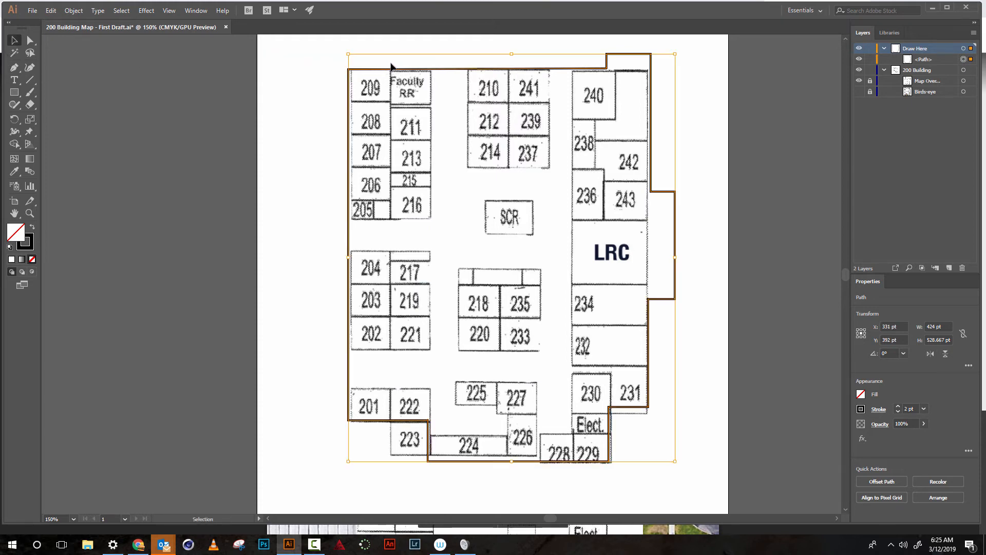
left_click(315, 63)
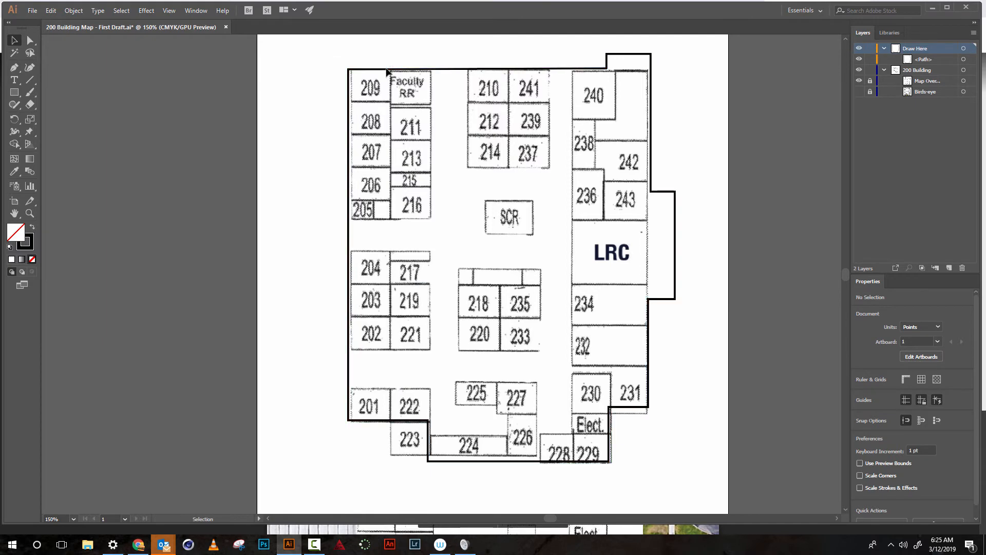
key("p")
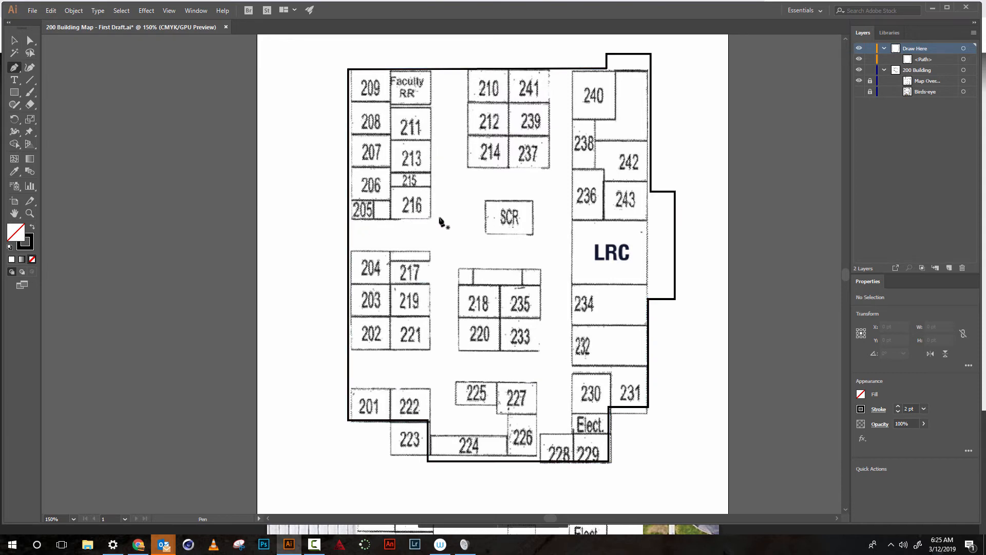
- Draw a wall from the top outline down beside room 216 and across to the left edge
left_click(431, 69)
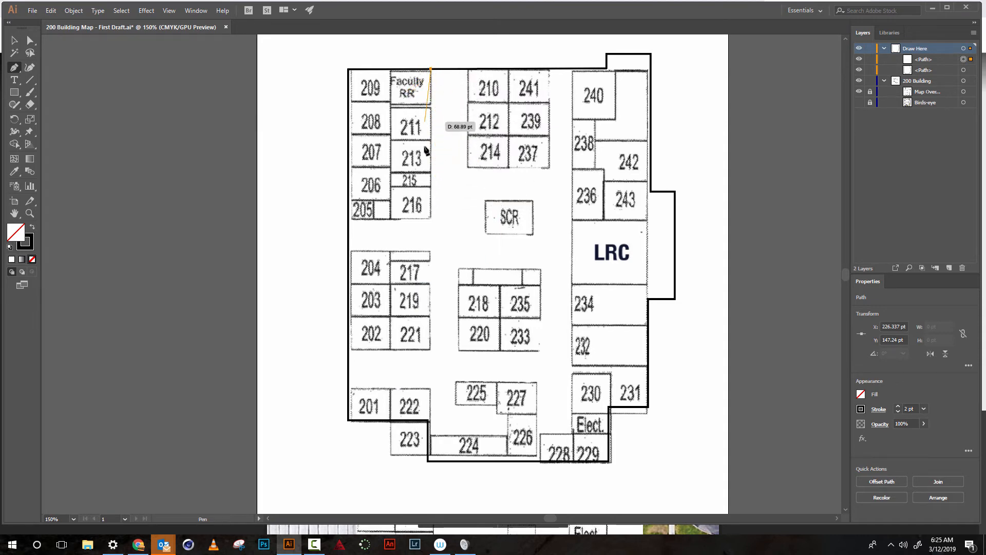
left_click(431, 219)
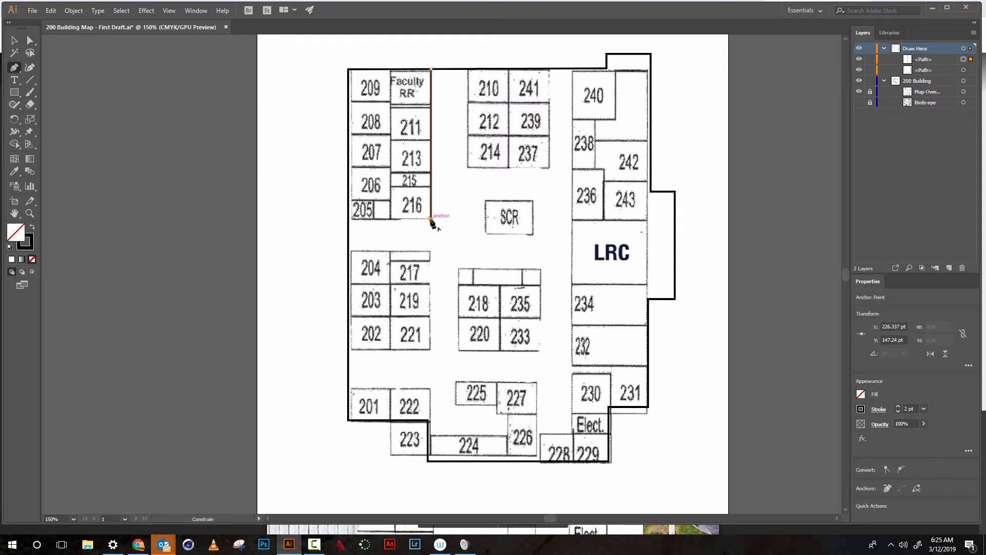
left_click(349, 220)
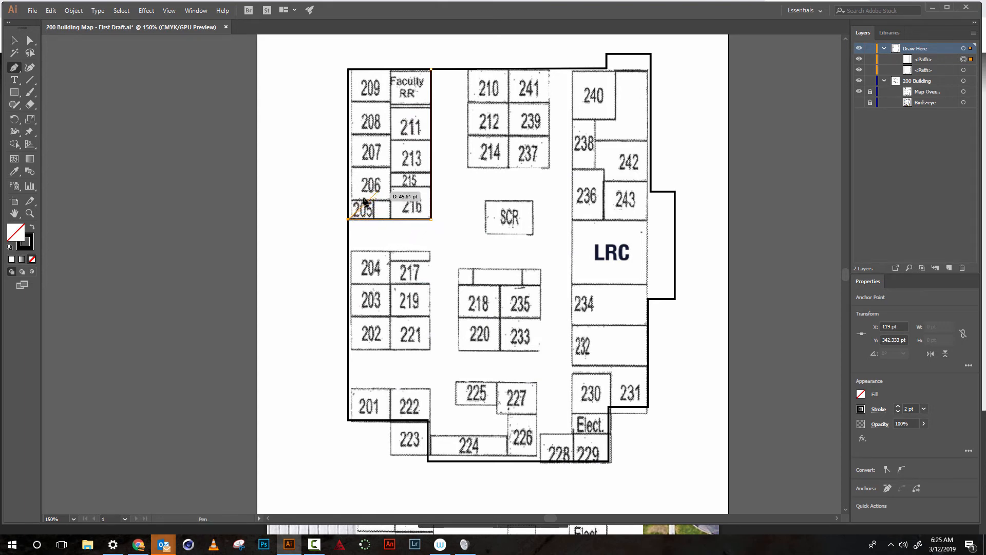
- Undo the stray extra points added to the wall path and end it
left_click(299, 162)
left_click(299, 136)
left_click(274, 144)
left_click(286, 180)
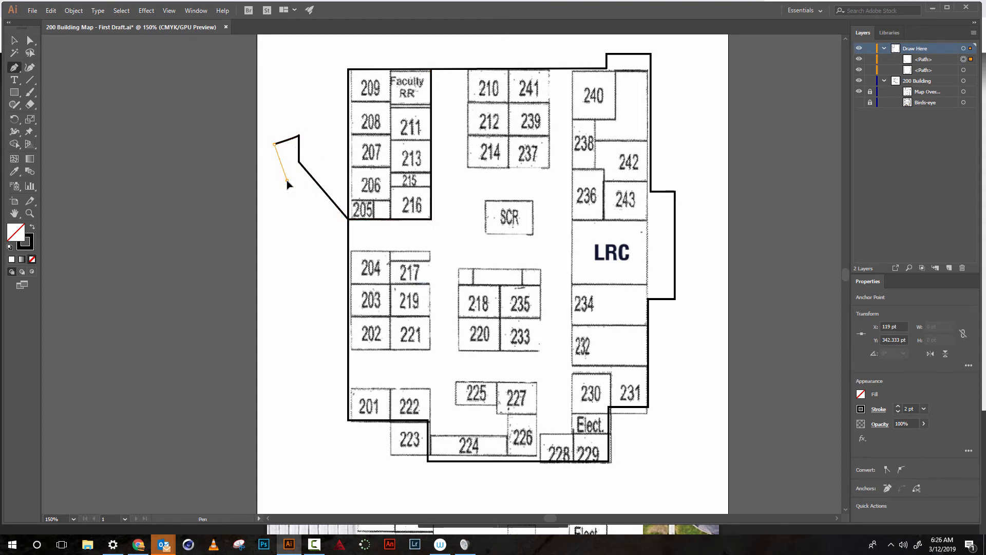
left_click(310, 188)
left_click(300, 219)
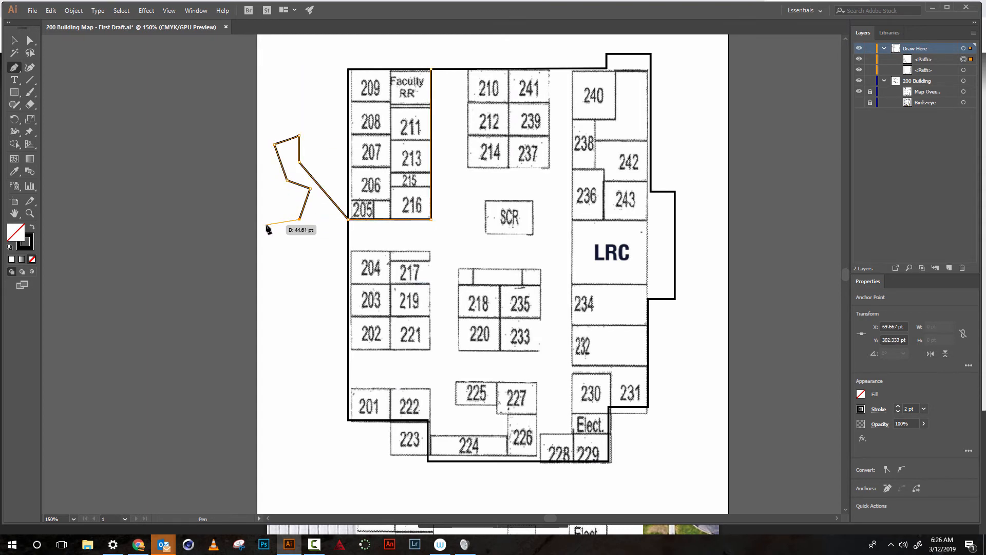
left_click(267, 224)
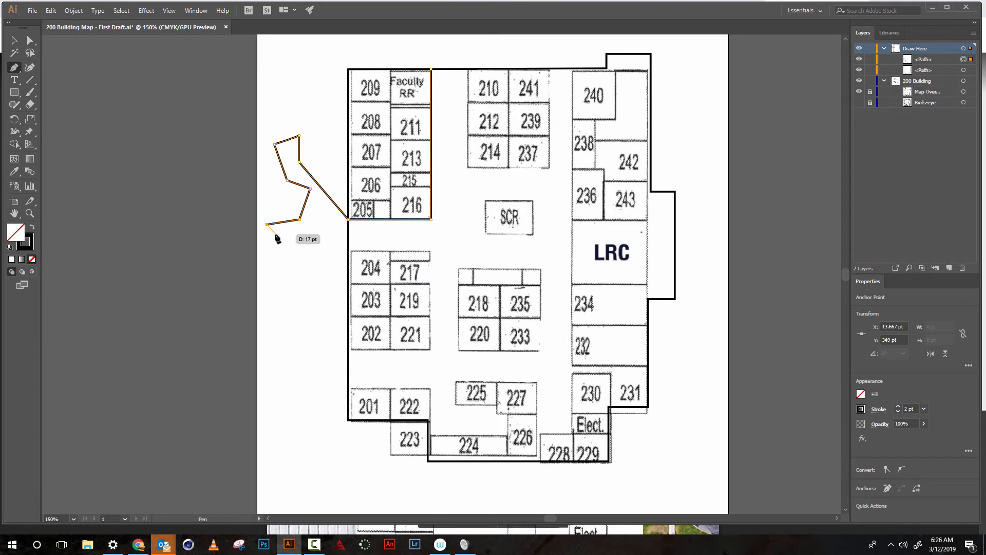
key("ctrl+z")
key("ctrl+z")
key("ctrl+z")
key("ctrl+z")
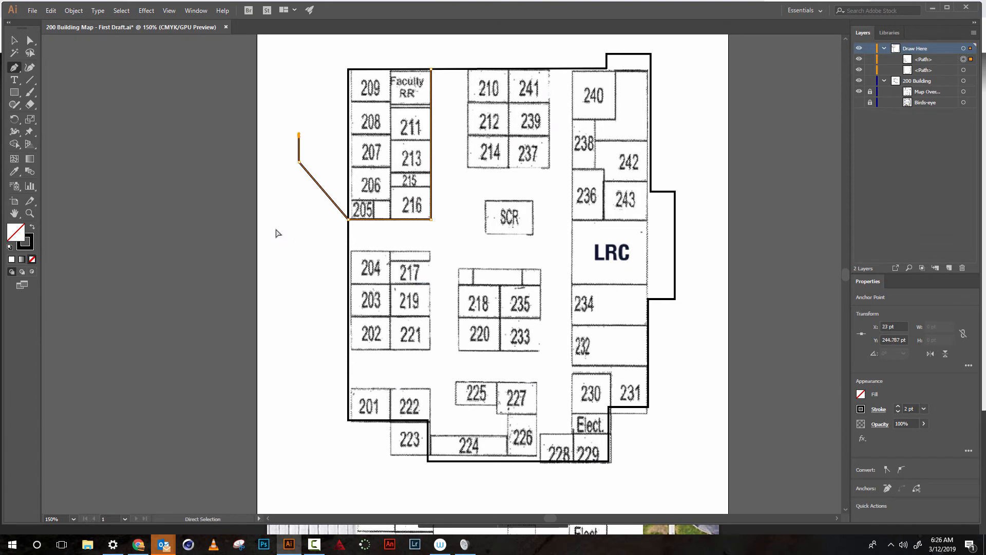
key("ctrl+z")
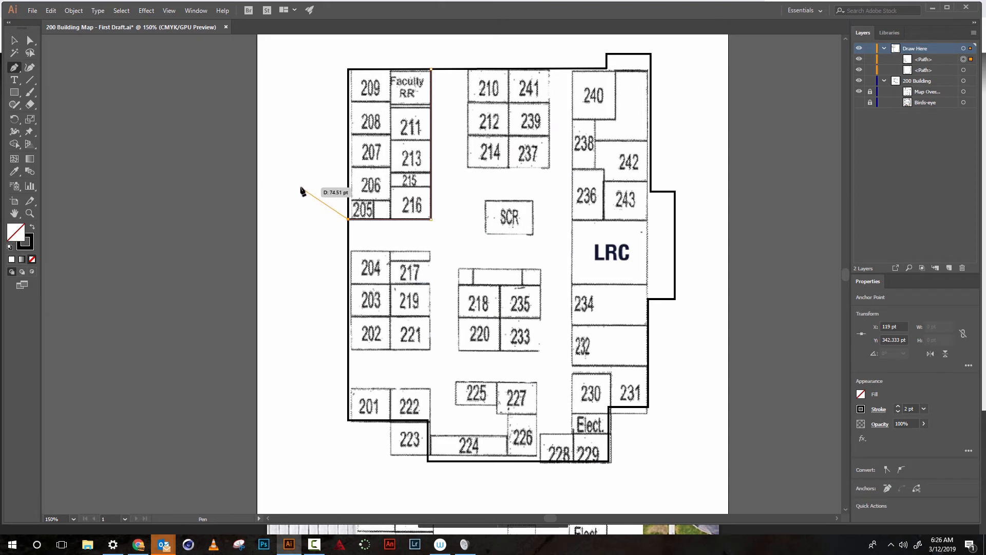
key("Escape")
- Draw the vertical wall from the outline's top edge down to the corner below room 216
left_click(390, 220)
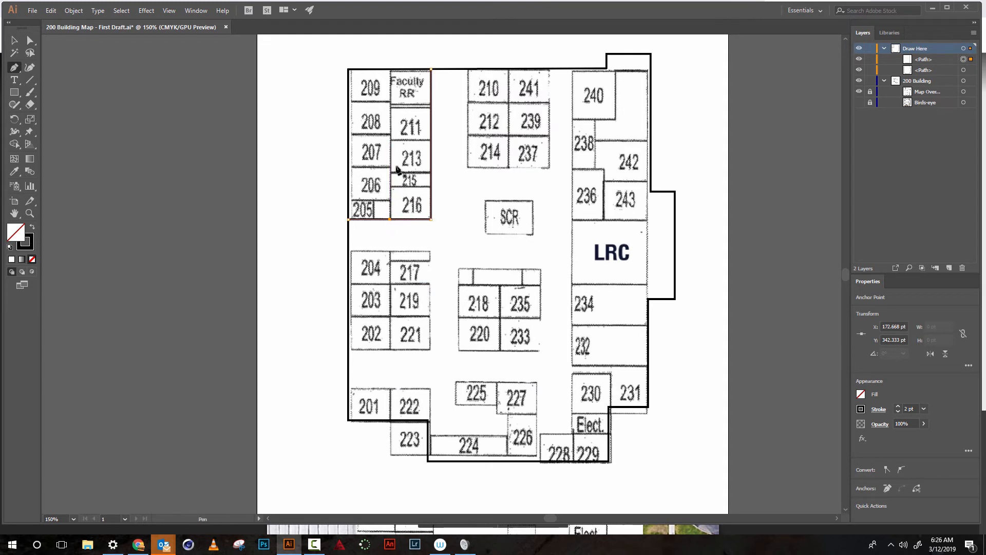
left_click(390, 70)
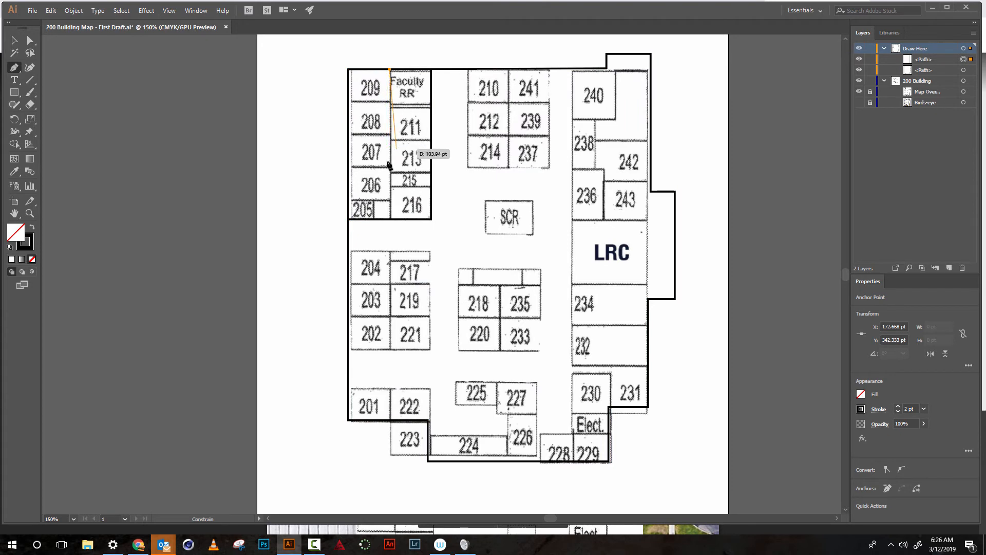
left_click(390, 219)
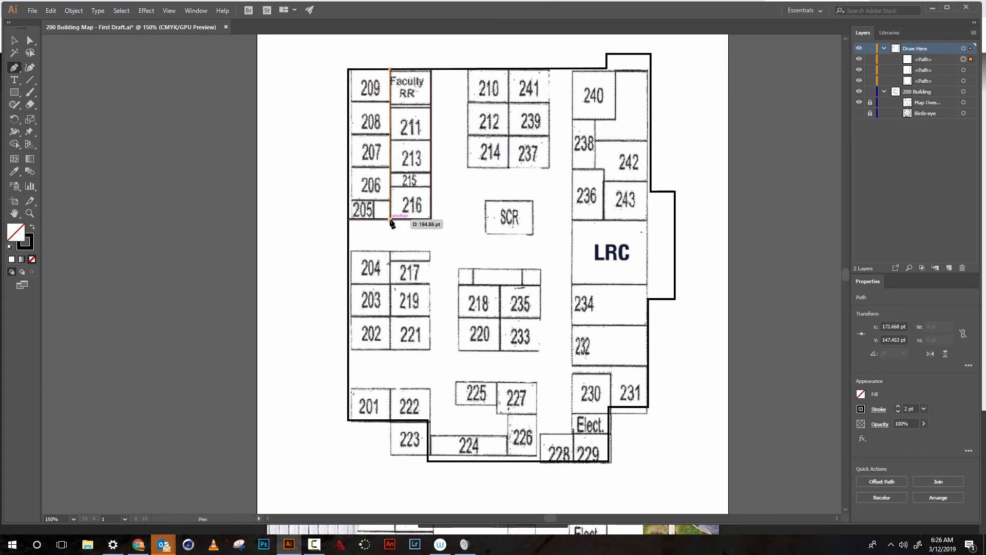
left_click(391, 220)
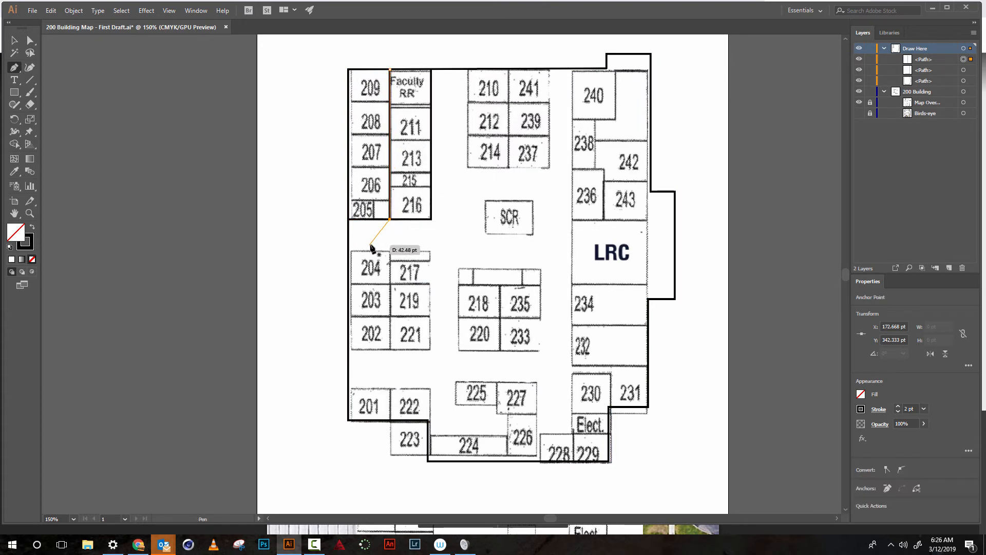
key("Escape")
- Unlock the floor plan image sublayer and open the Transparency panel
left_click(927, 104)
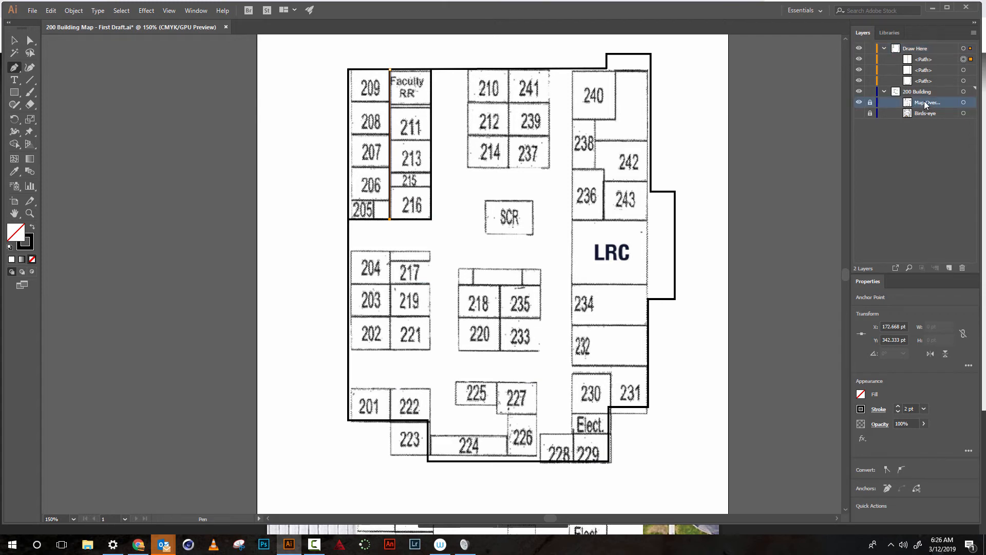
left_click(870, 103)
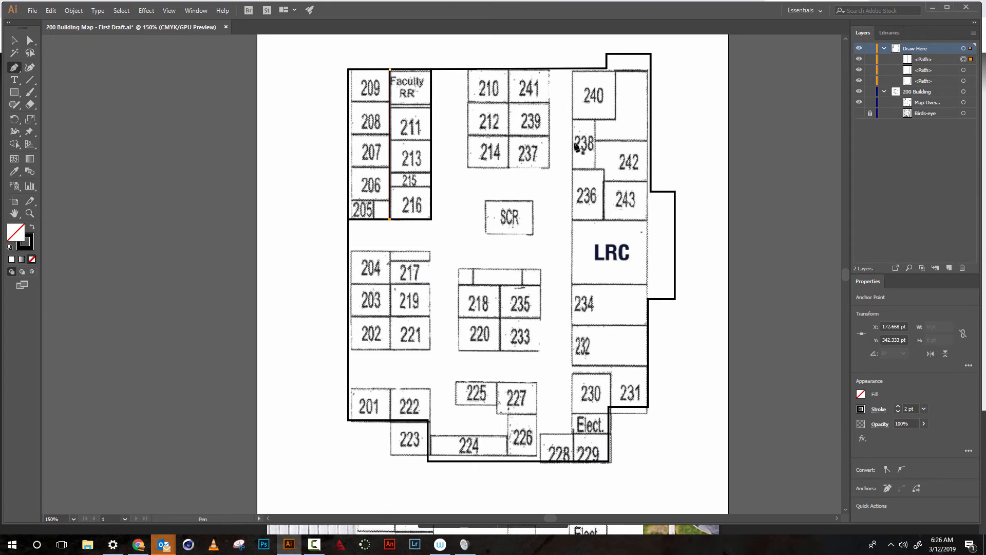
left_click(193, 11)
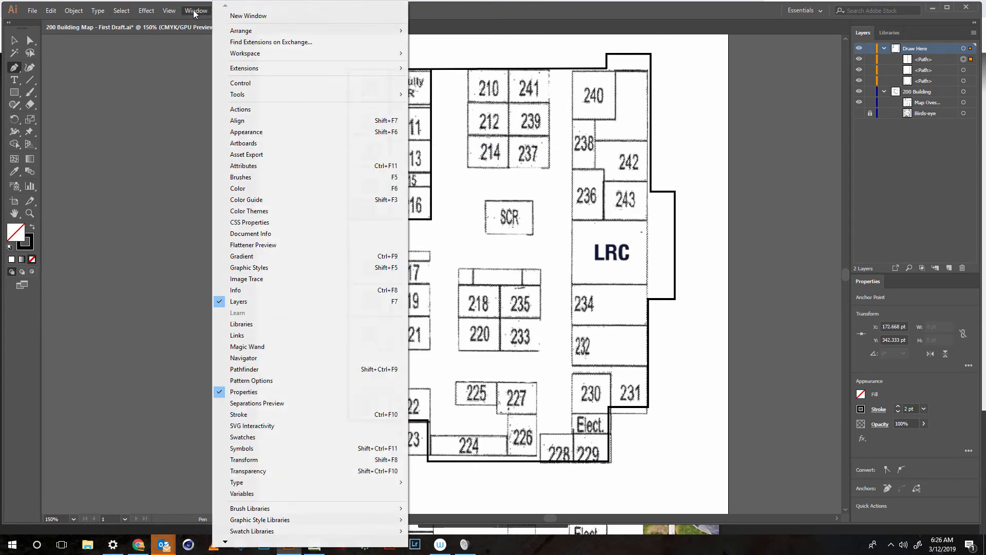
left_click(265, 470)
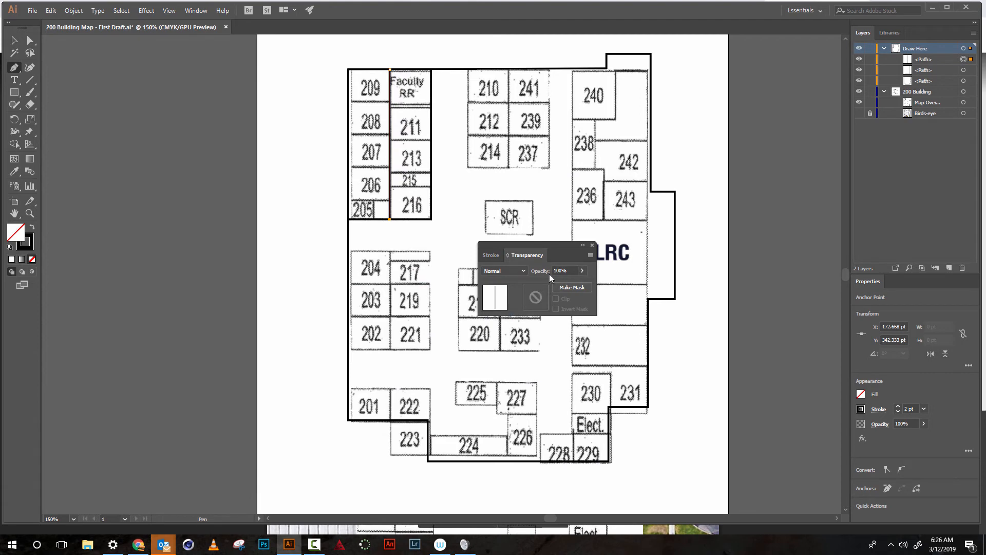
- Try lowering the floor plan image's opacity to 82%
left_click(581, 271)
left_click(927, 103)
left_click(928, 103)
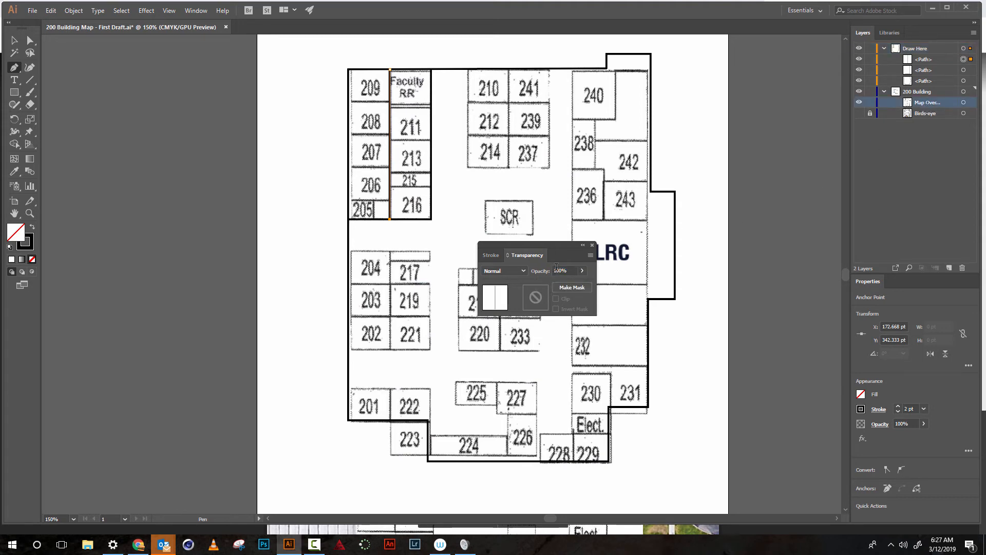
left_click(582, 273)
mouse_move(580, 286)
left_mouse_down()
mouse_move(559, 282)
mouse_move(615, 278)
left_mouse_up()
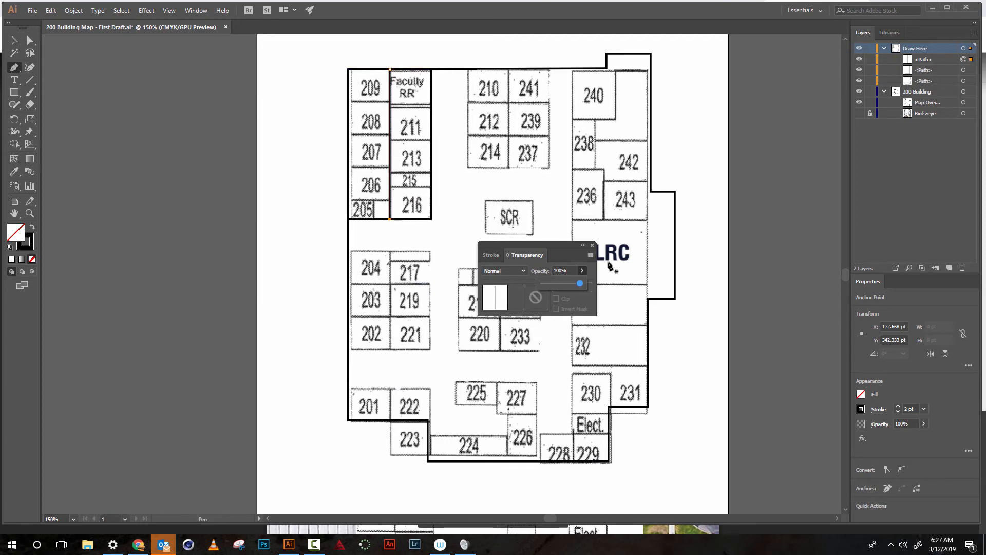
left_click(923, 106)
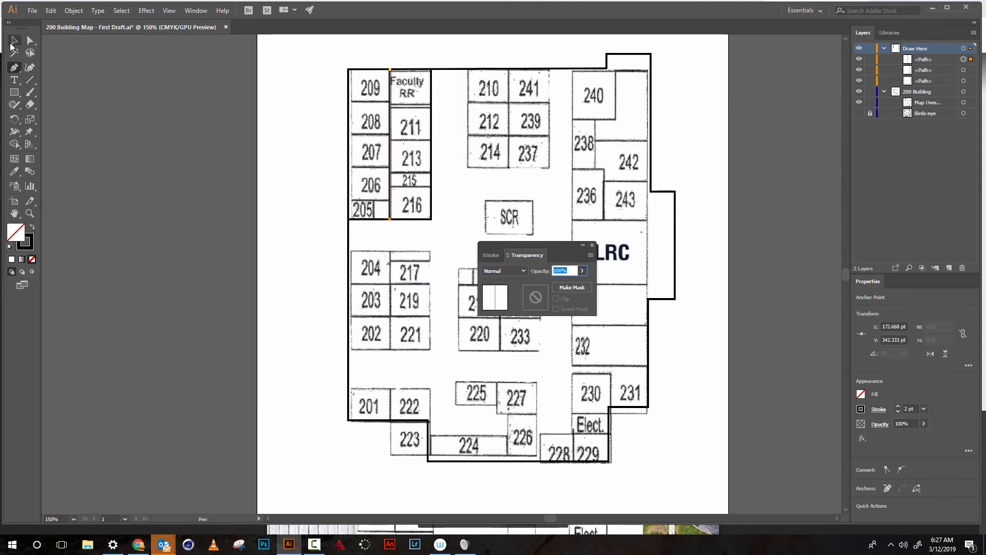
- With the Selection tool, target the floor plan image in the 200 Building layer
left_click(11, 43)
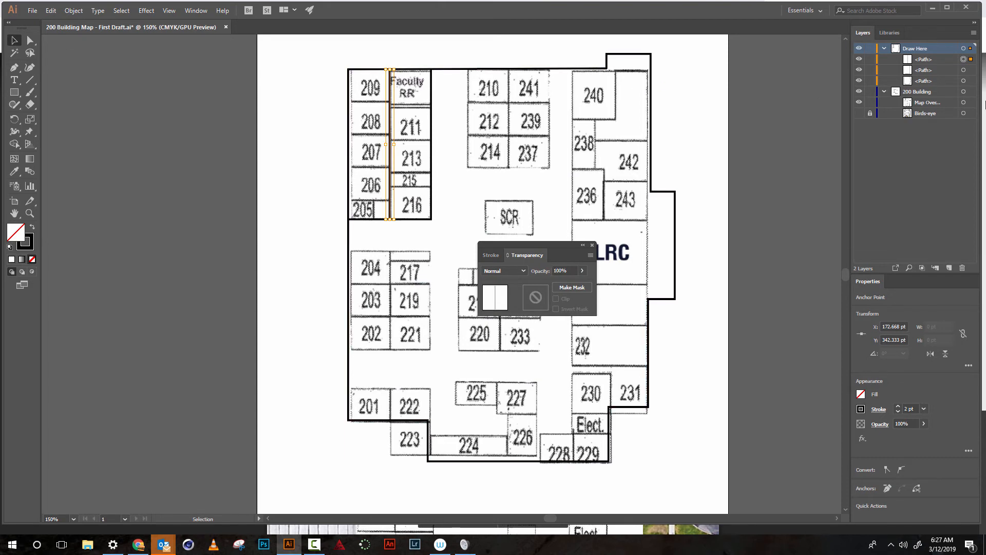
left_click(930, 94)
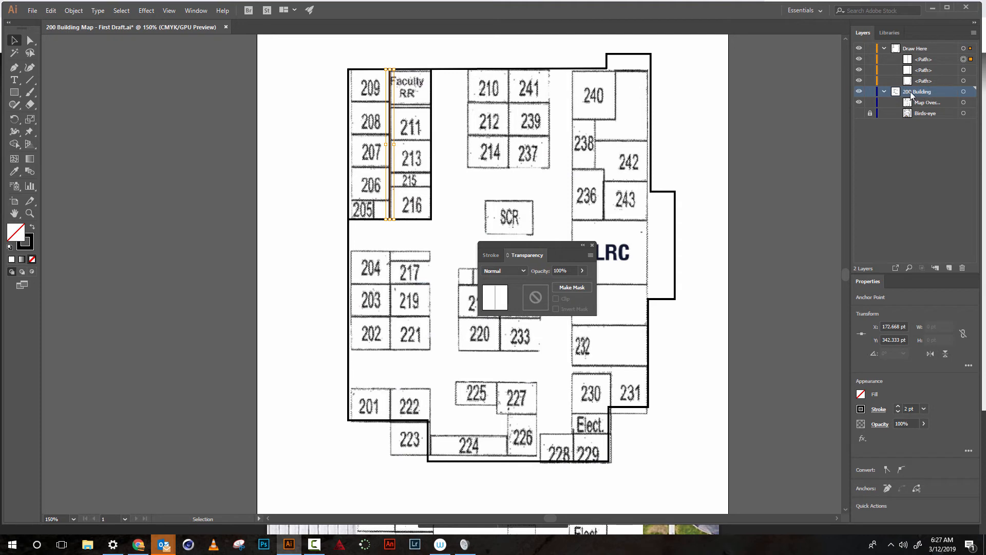
left_click(964, 105)
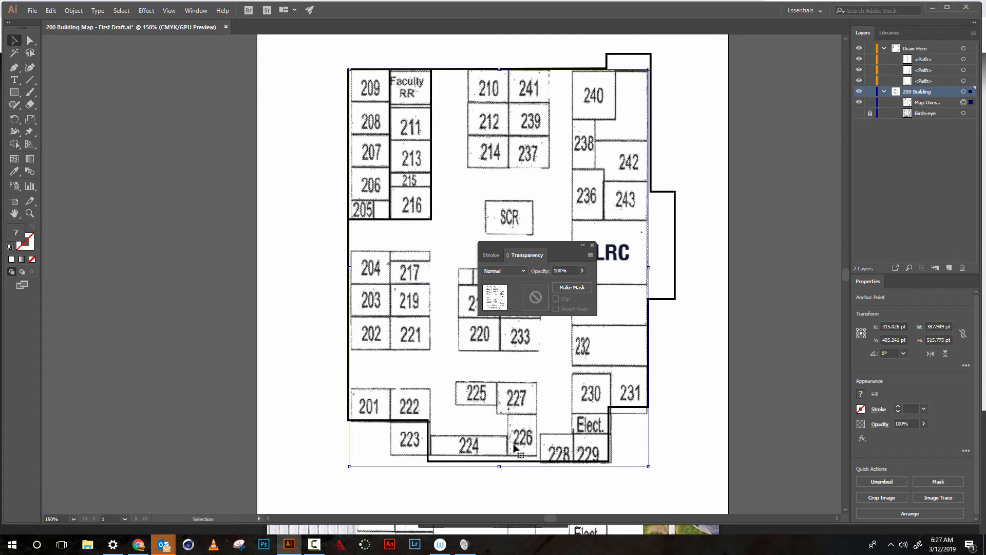
- Fade the floor plan image to 46% opacity and dock the Transparency panel beside Layers
left_click(582, 272)
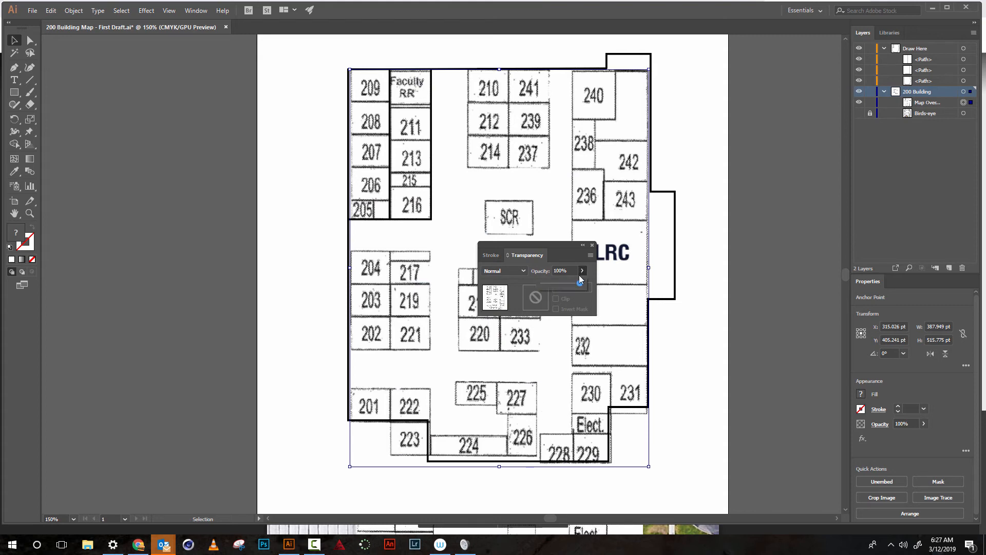
left_click_drag(579, 286, 560, 283)
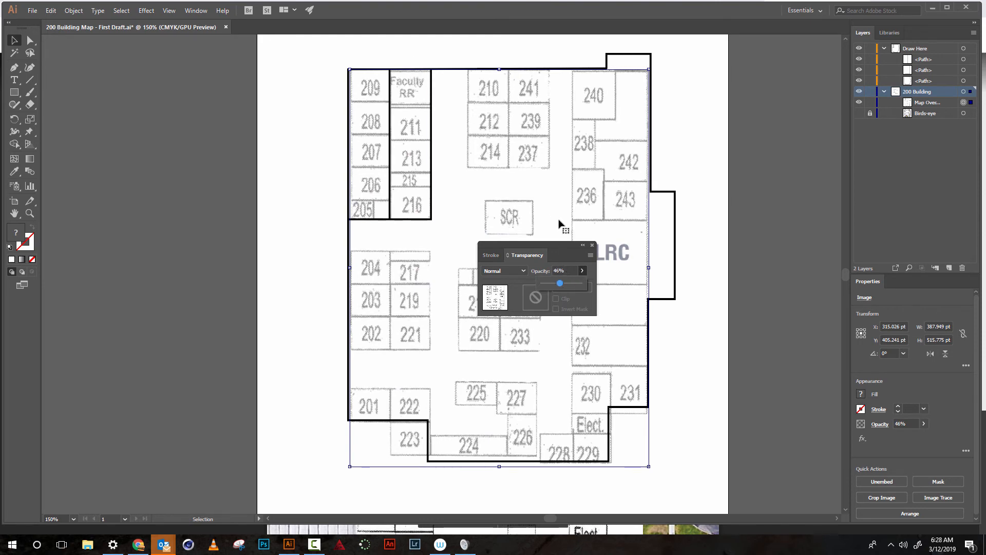
mouse_move(567, 242)
left_mouse_down()
mouse_move(608, 229)
mouse_move(904, 205)
mouse_move(938, 281)
mouse_move(938, 273)
left_mouse_up()
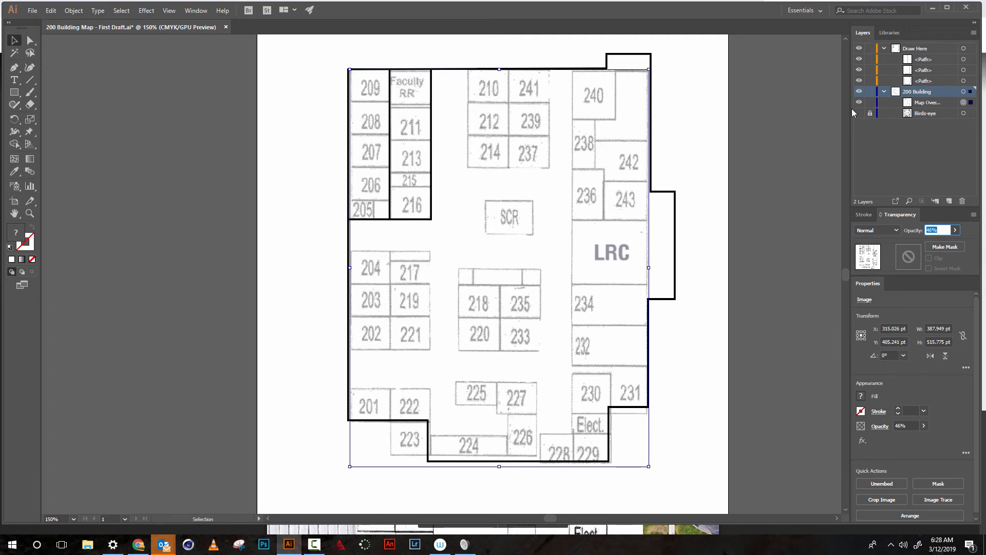
- Make Draw Here active, lock the 200 Building layer, and clear the selection
left_click(917, 51)
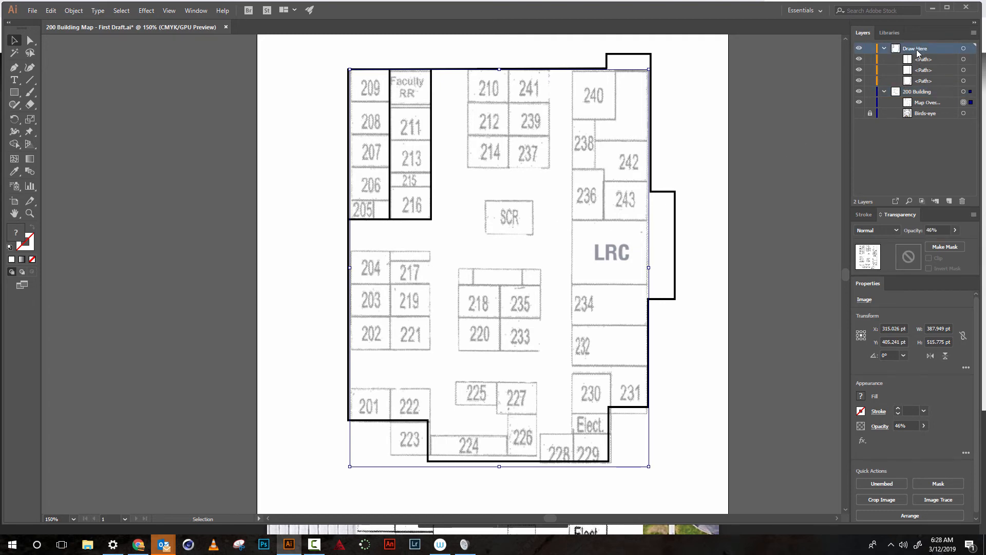
left_click(964, 48)
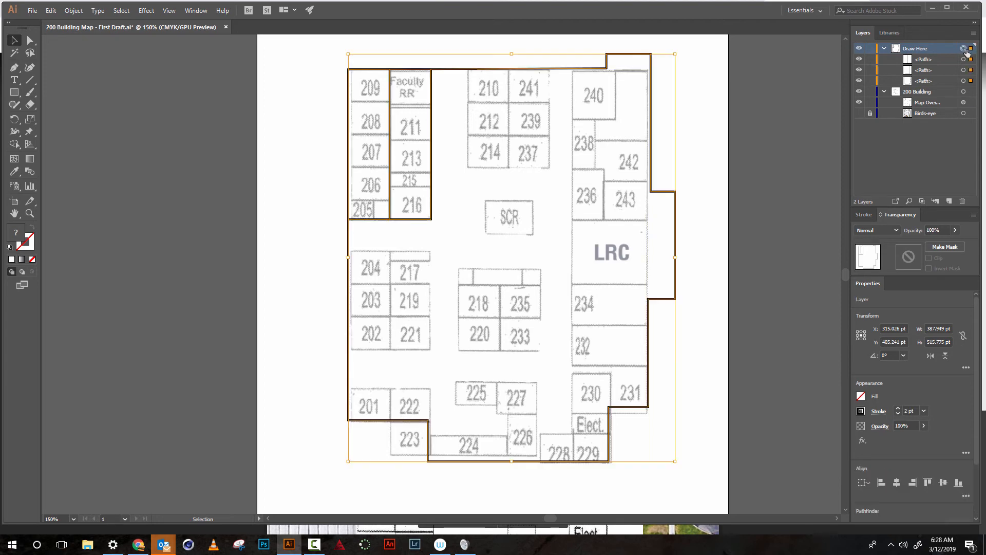
left_click(870, 93)
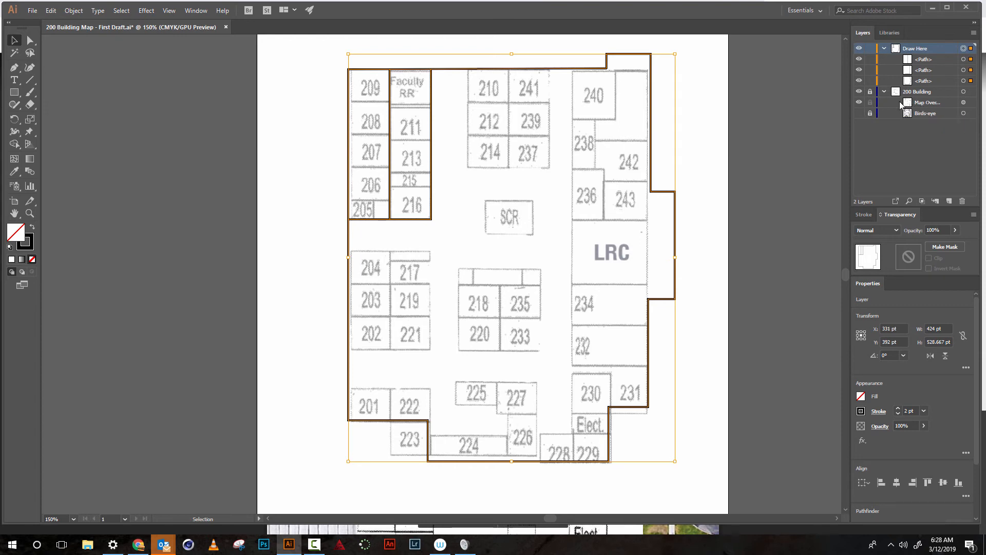
left_click(704, 139)
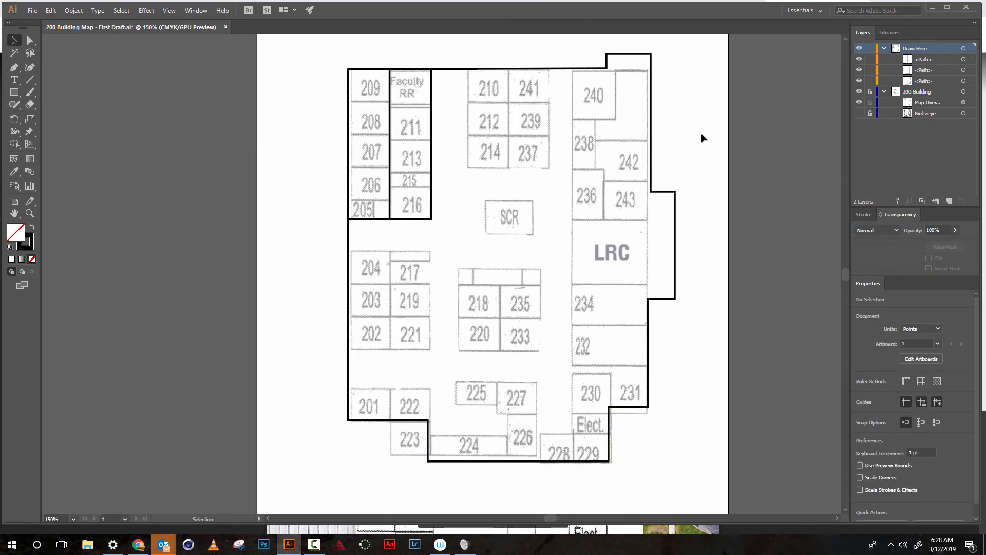
key("p")
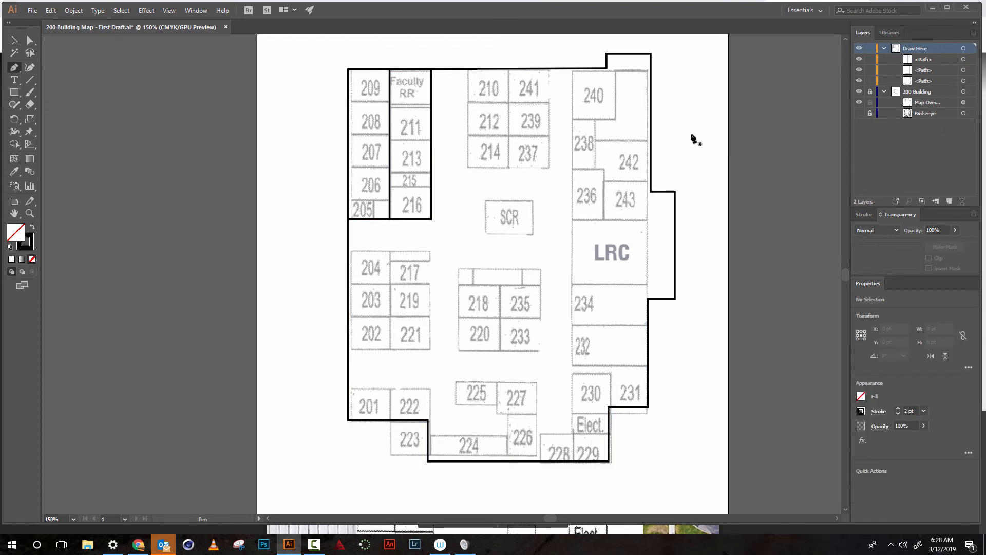
- Draw horizontal walls below rooms 208 and 207 and above room 205
left_click(348, 102)
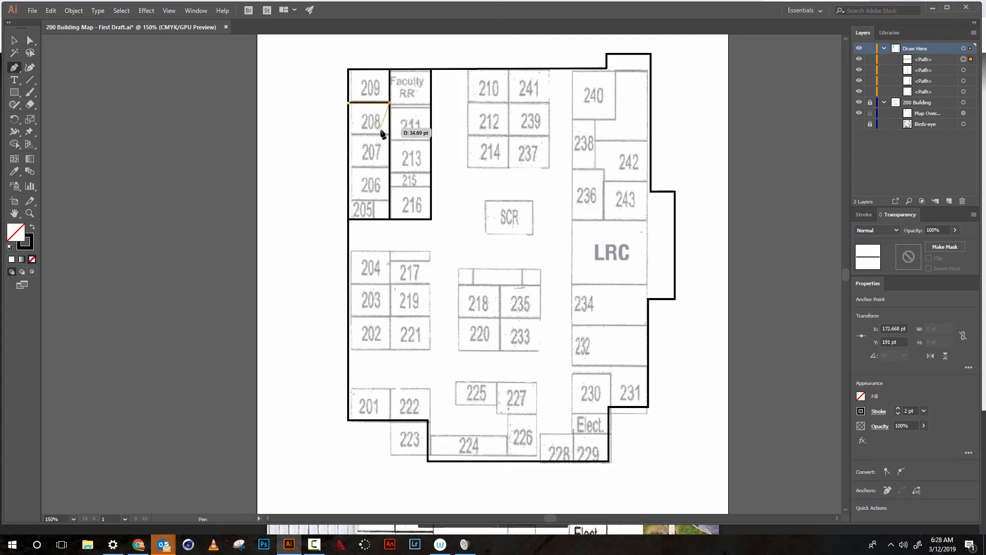
left_click(349, 134)
left_click(389, 134)
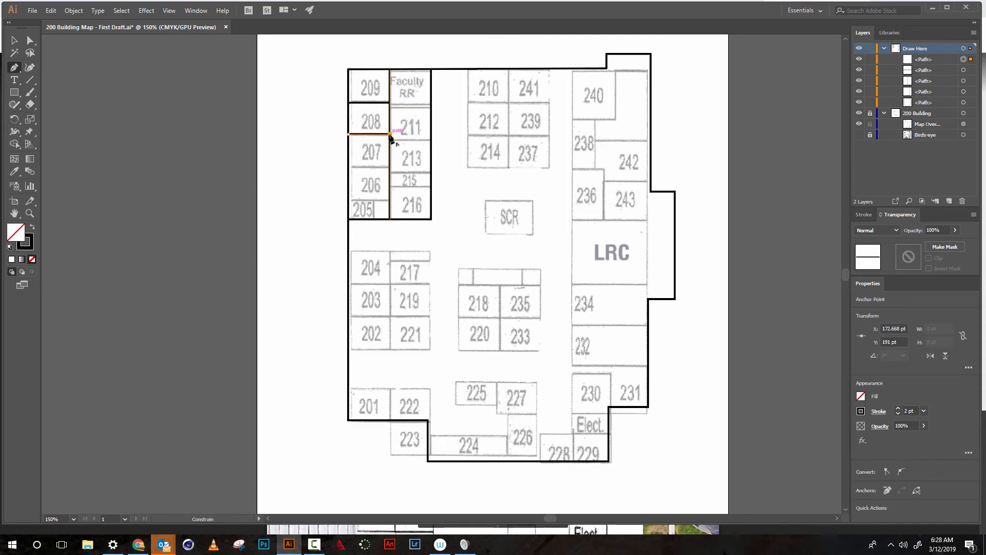
key("Escape")
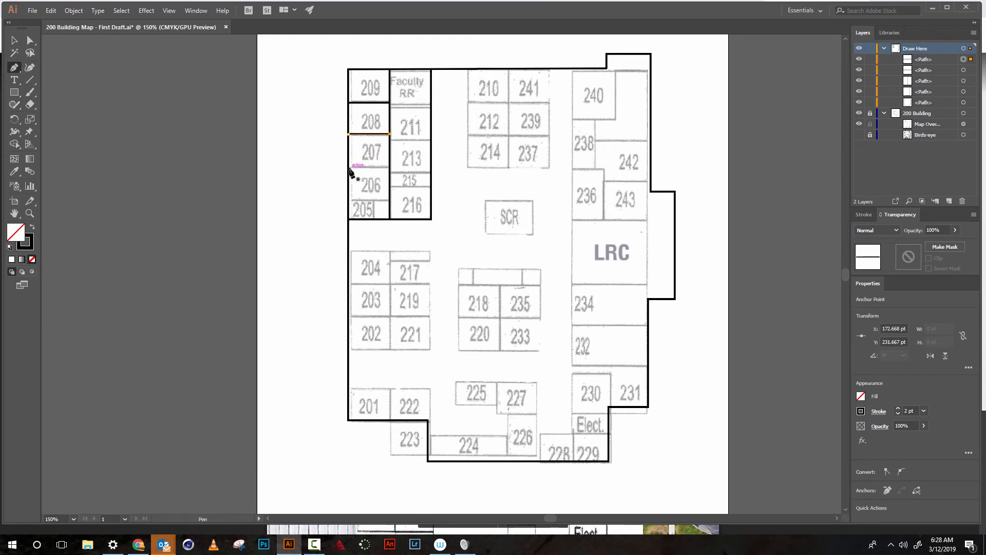
left_click(349, 166)
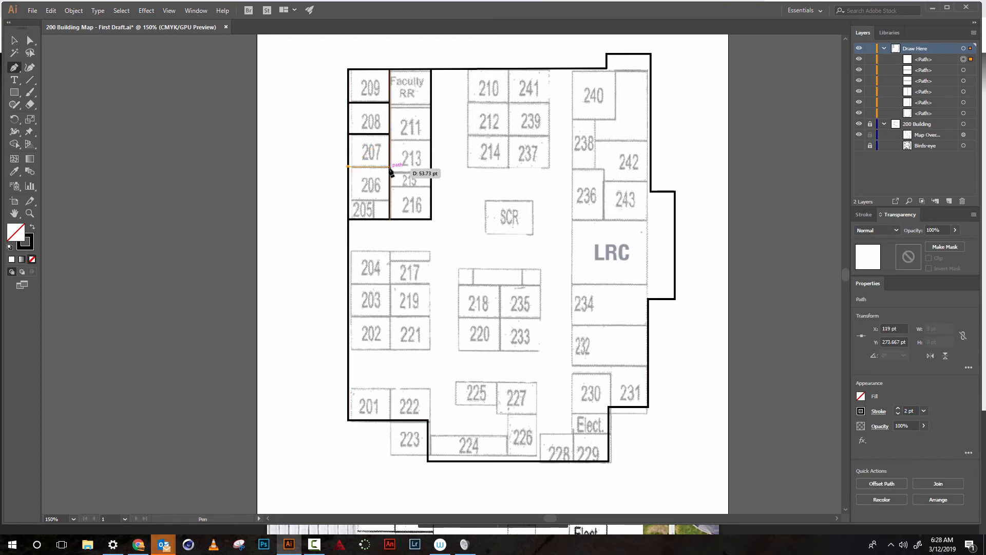
left_click(389, 166)
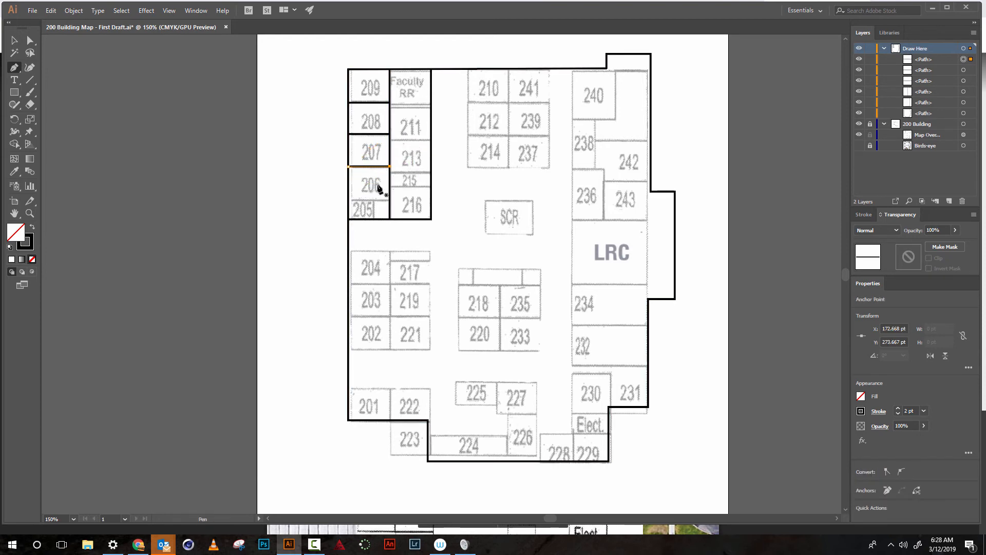
key("Escape")
left_click(348, 200)
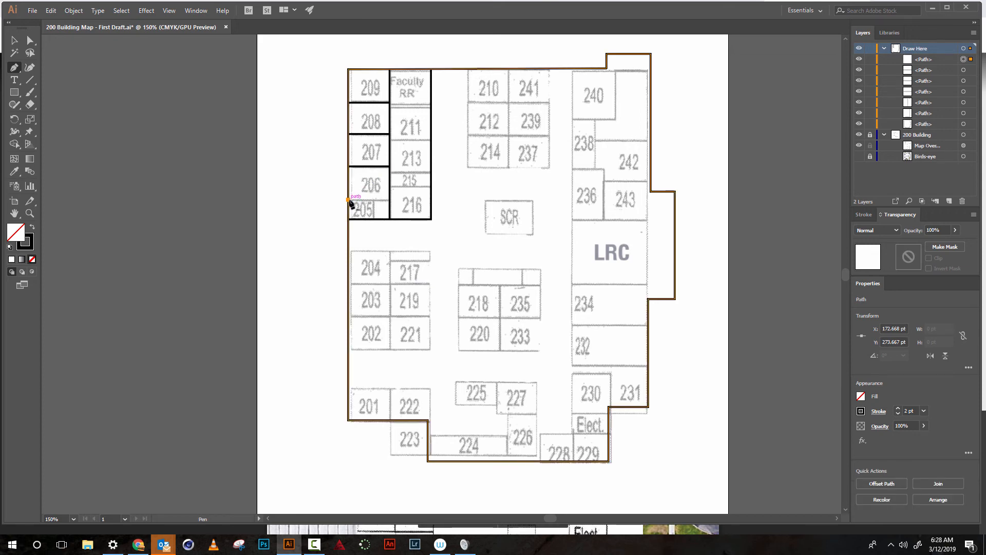
left_click(389, 199)
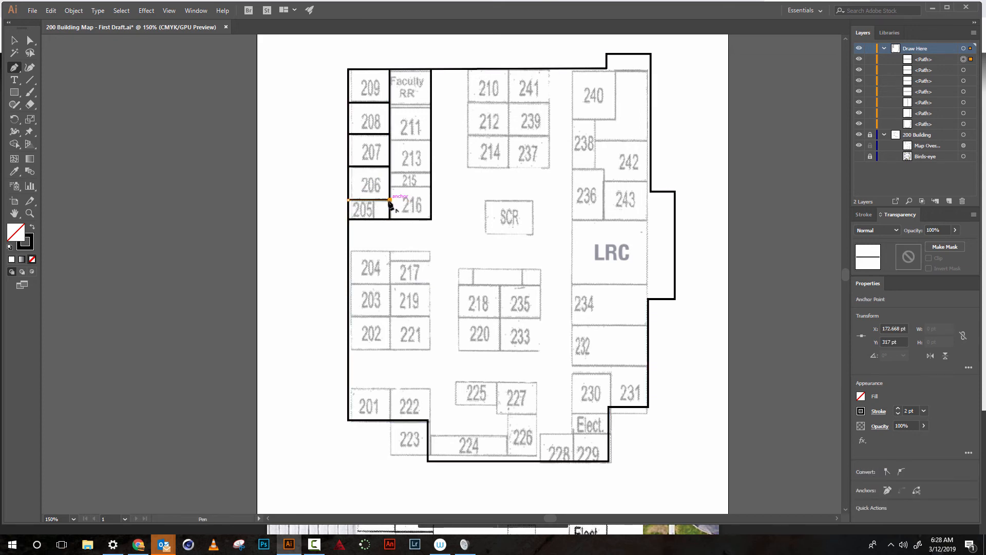
key("Escape")
- Draw the Faculty RR wall and the wall between RR and room 211
left_click(392, 84)
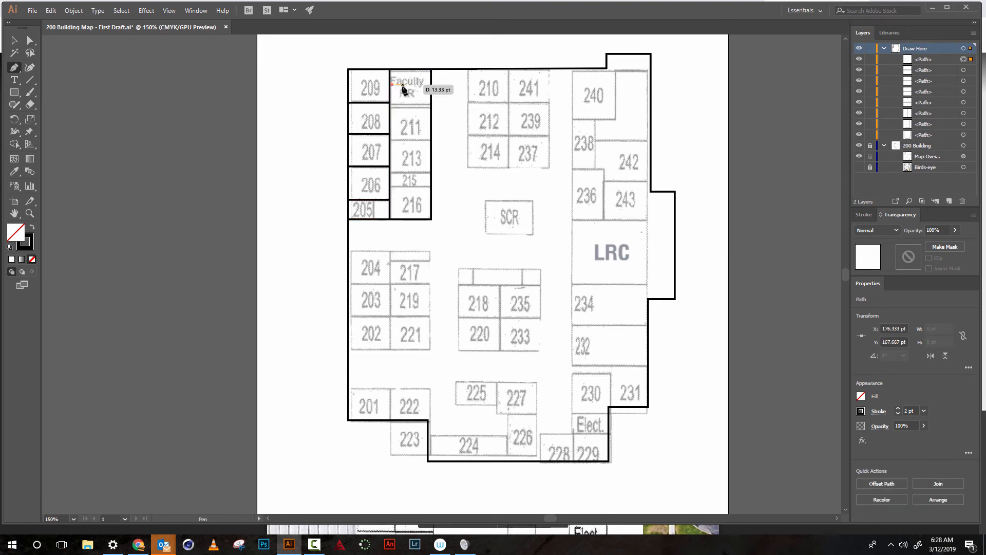
key("ctrl+z")
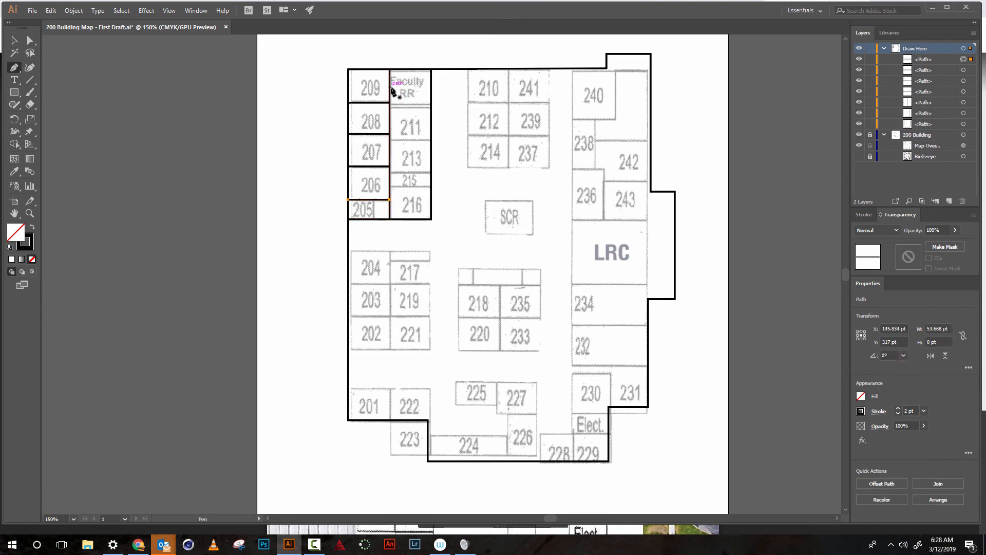
left_click(390, 85)
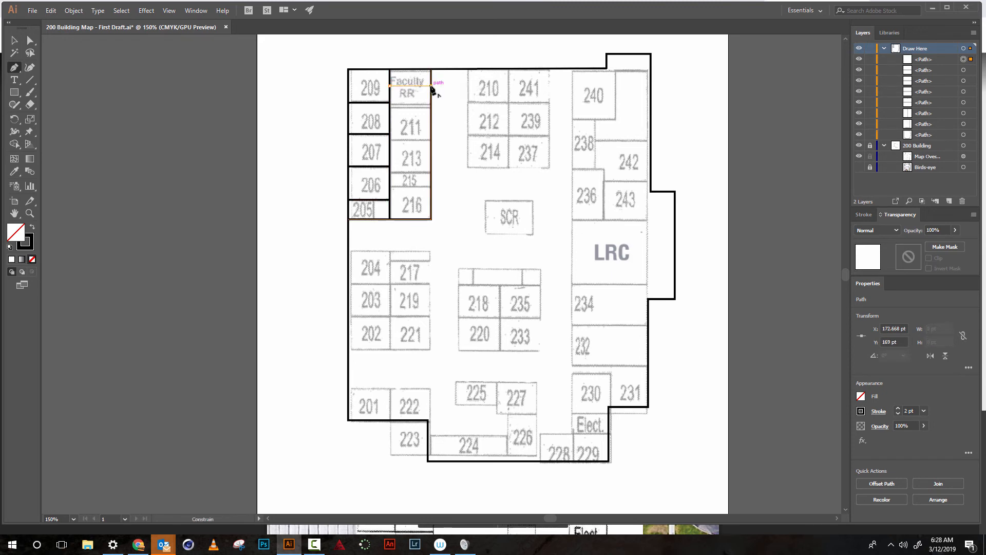
left_click(430, 85)
key("Escape")
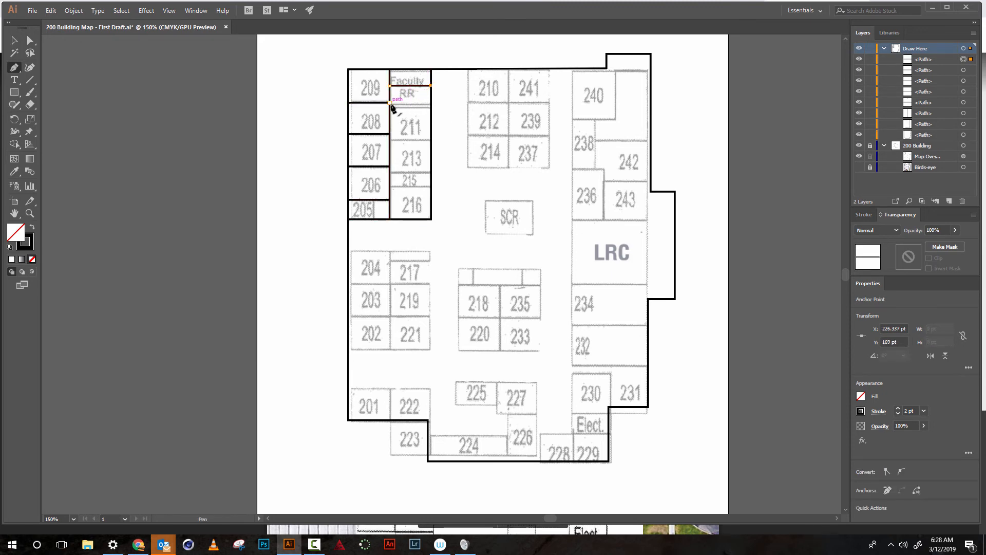
left_click(390, 107)
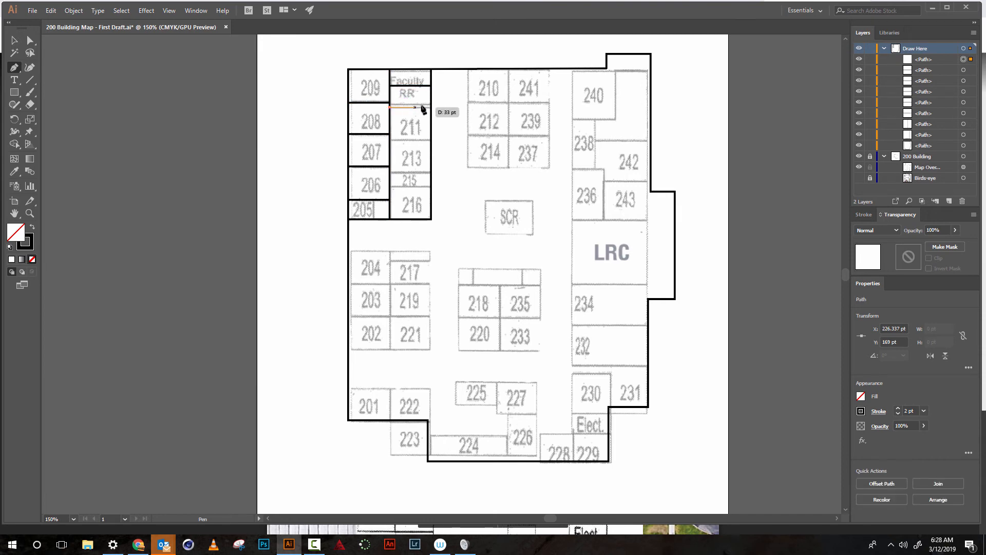
left_click(430, 107)
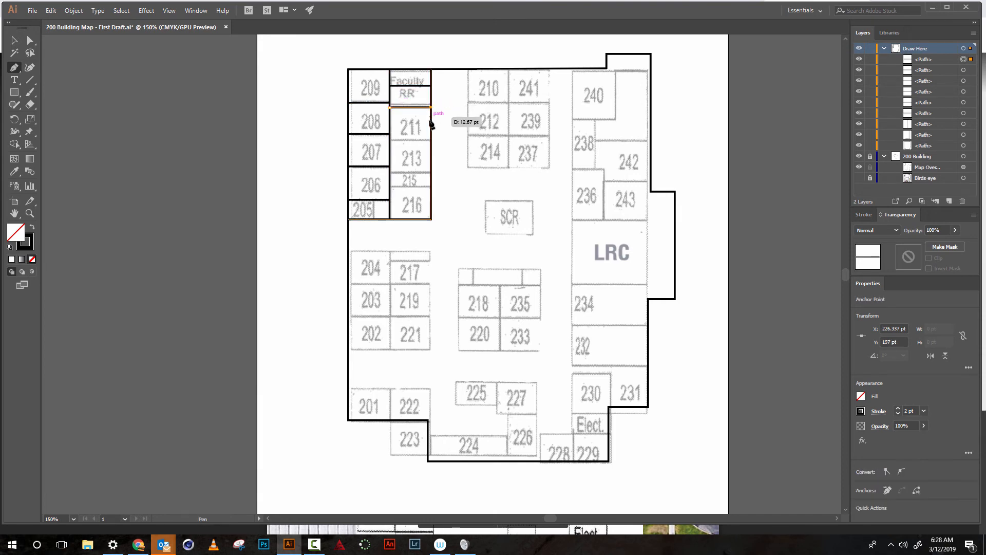
key("Escape")
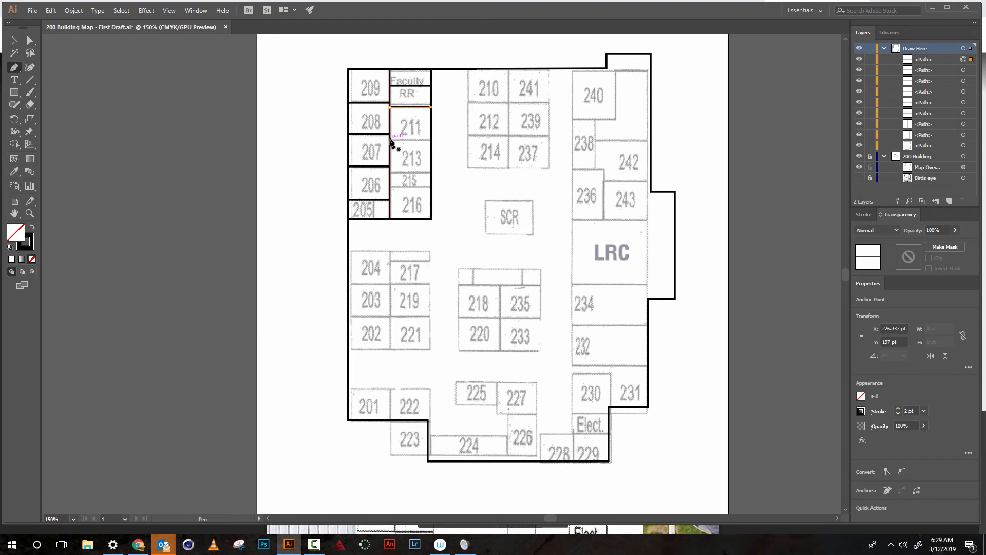
- Draw the walls between rooms 211/213, 213/215 and 215/216
left_click(390, 137)
left_click(431, 139, "shift")
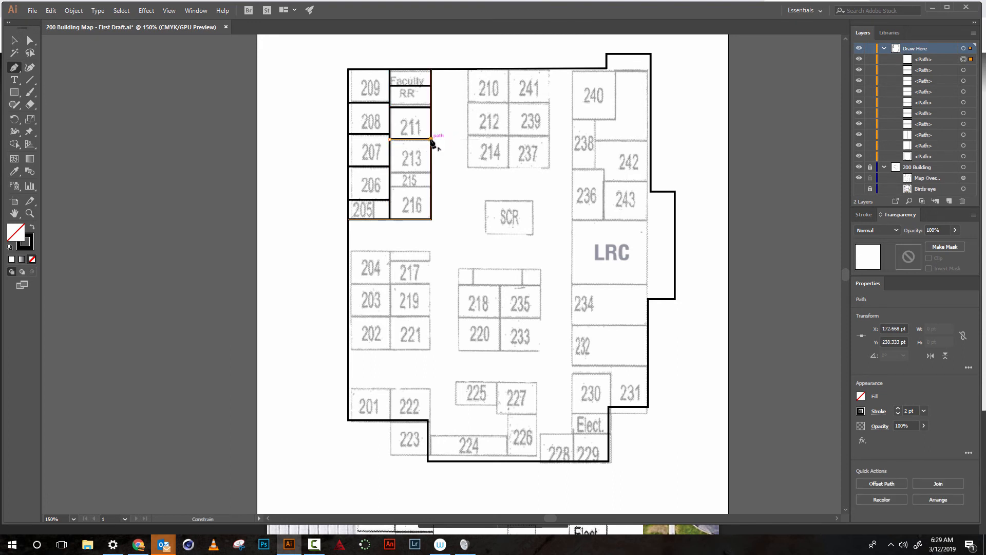
key("Escape")
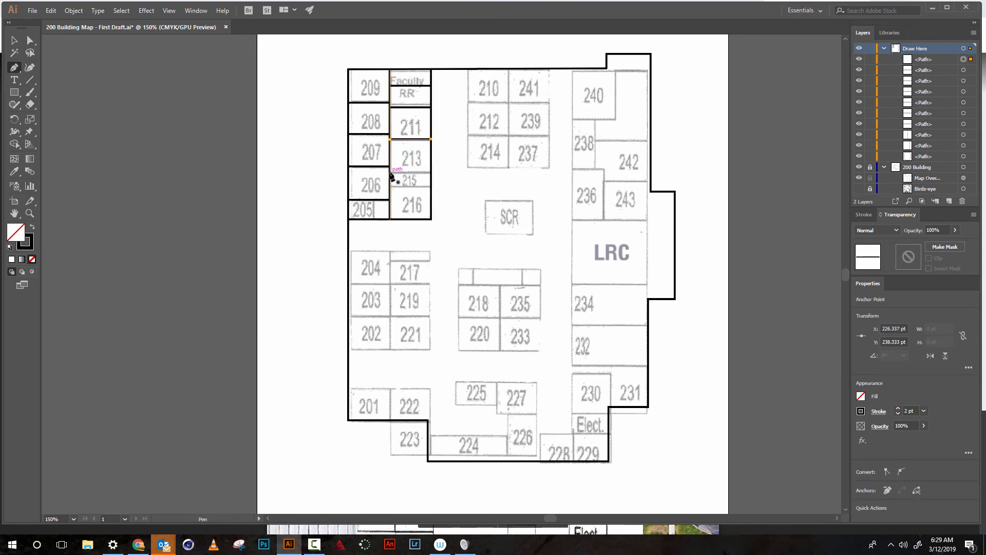
left_click(391, 172)
left_click(431, 172, "shift")
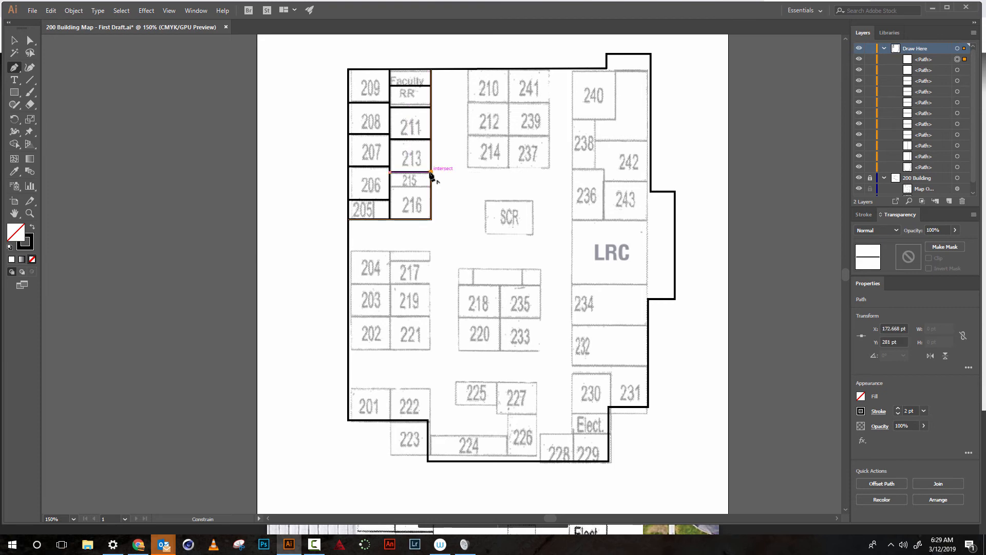
key("Escape")
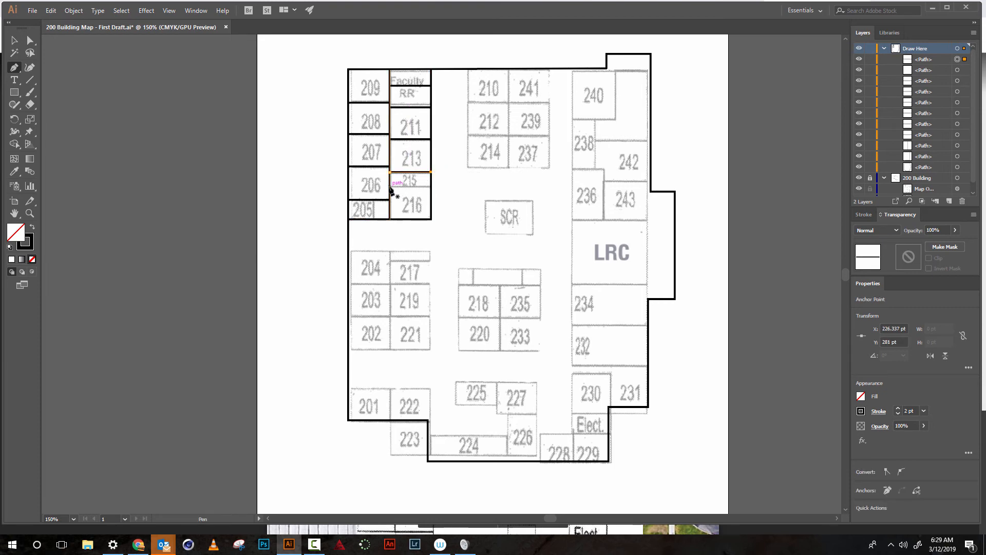
left_click(390, 186)
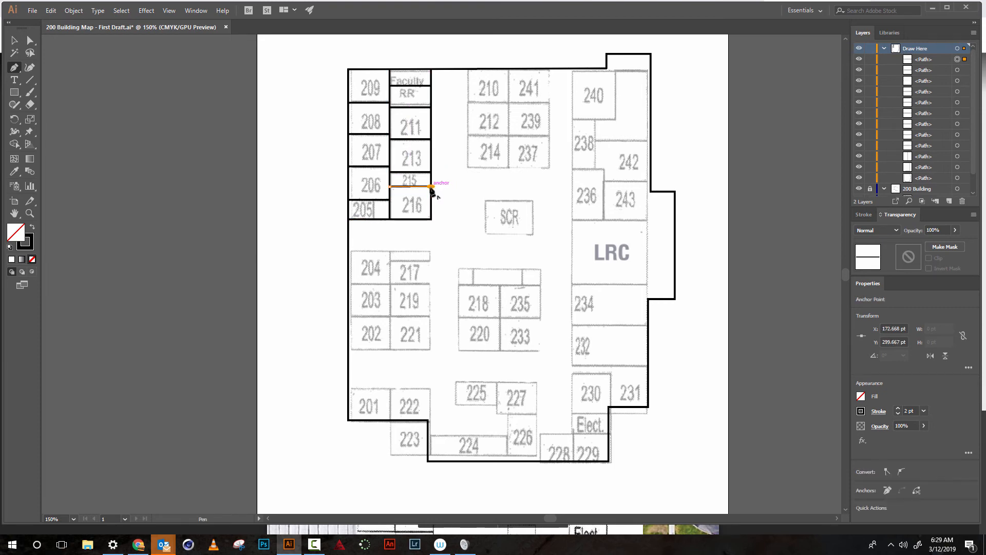
left_click(432, 187, "shift")
key("Escape")
- Zoom in and redraw the wall between rooms 215 and 216
key("ctrl+plus")
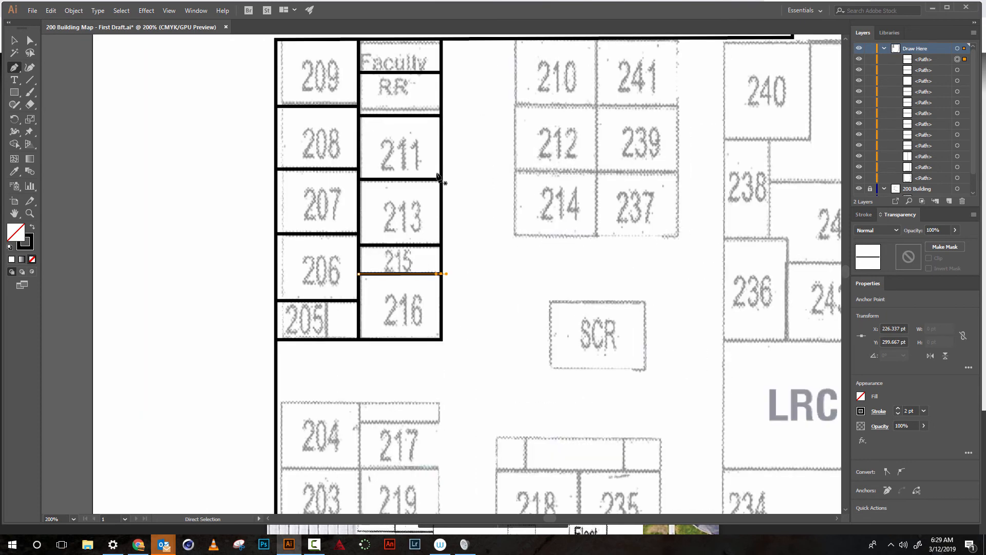
key("ctrl+plus")
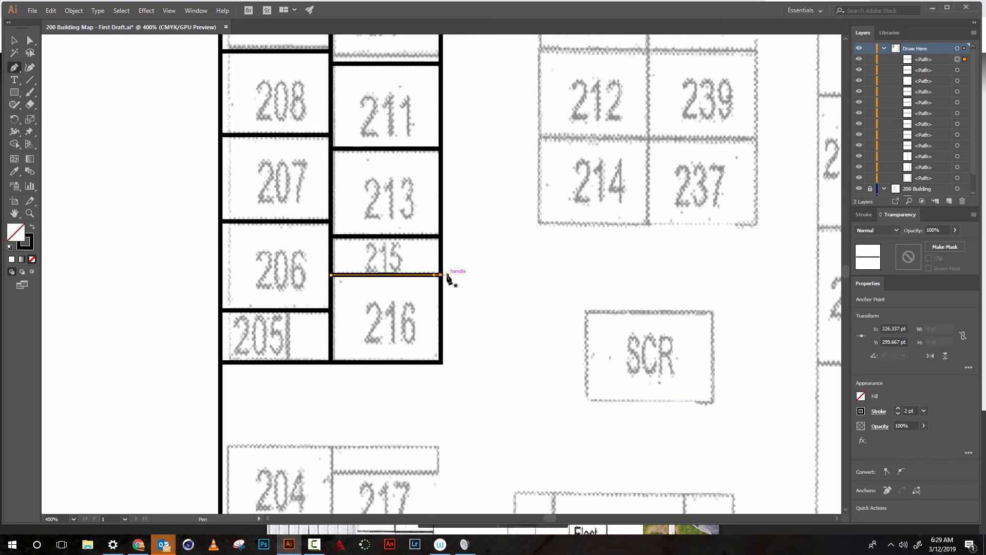
key("ctrl+z")
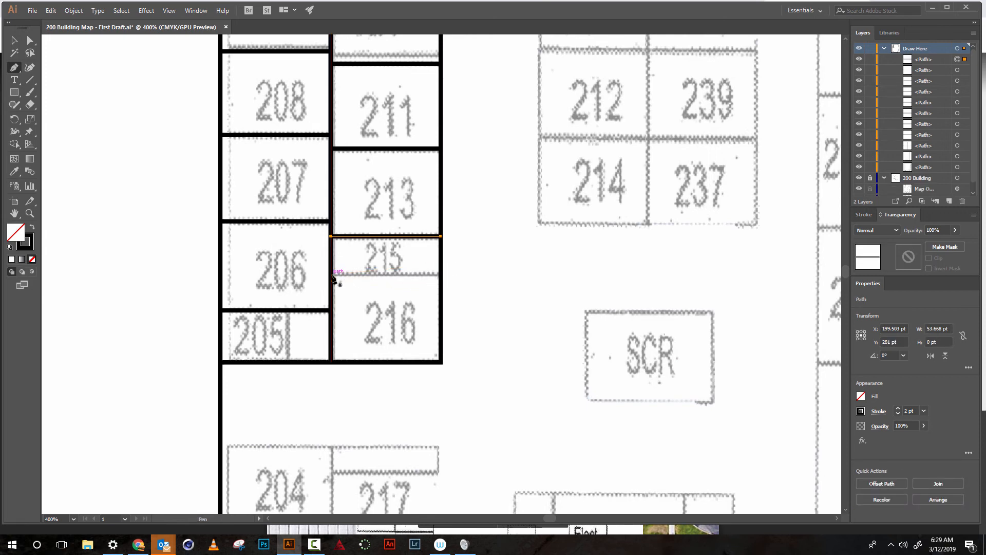
left_click(331, 274)
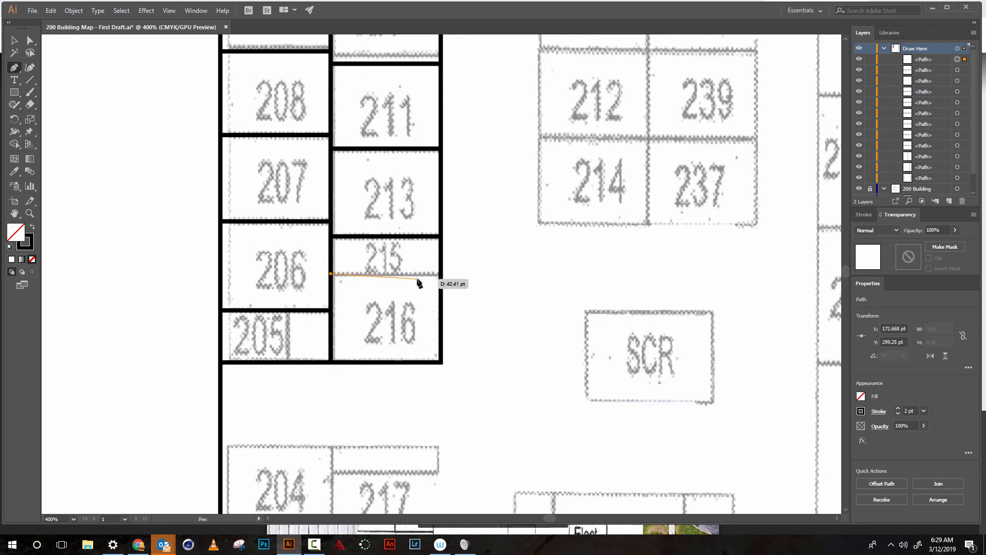
left_click(441, 274)
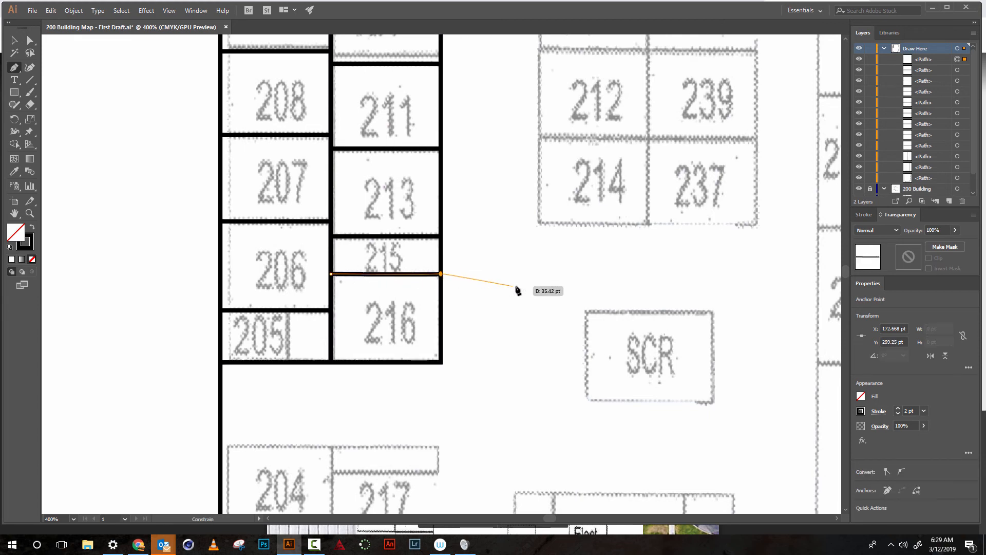
key("Escape")
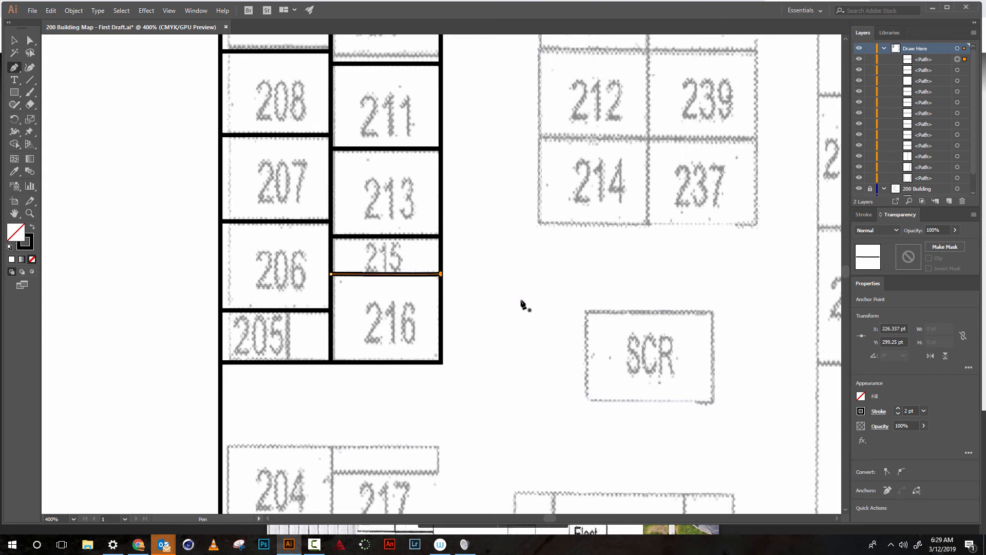
left_click(521, 301, "ctrl")
left_click_drag(529, 312, 570, 290)
left_click_drag(673, 307, 774, 296)
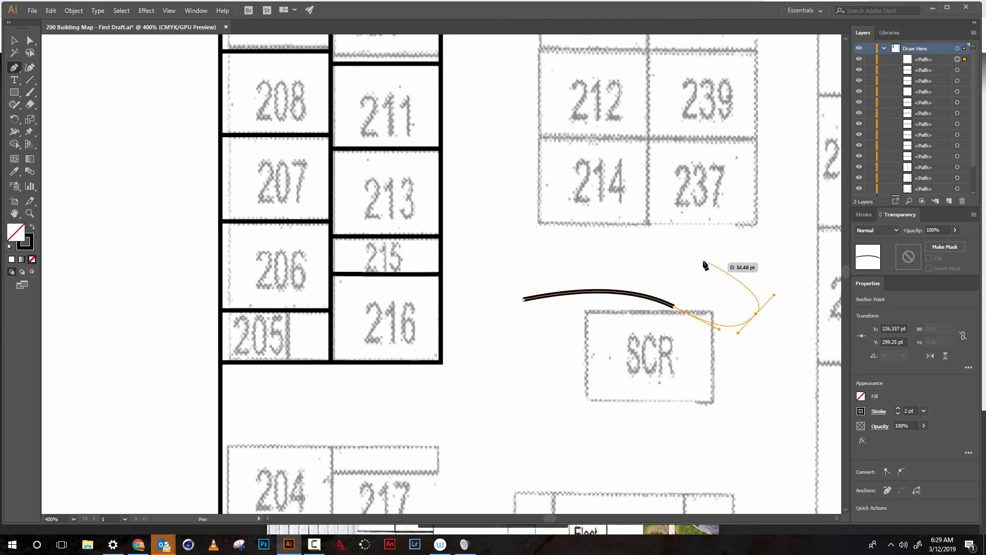
left_click_drag(702, 260, 579, 227)
left_click_drag(514, 227, 495, 261)
left_click_drag(523, 299, 566, 311)
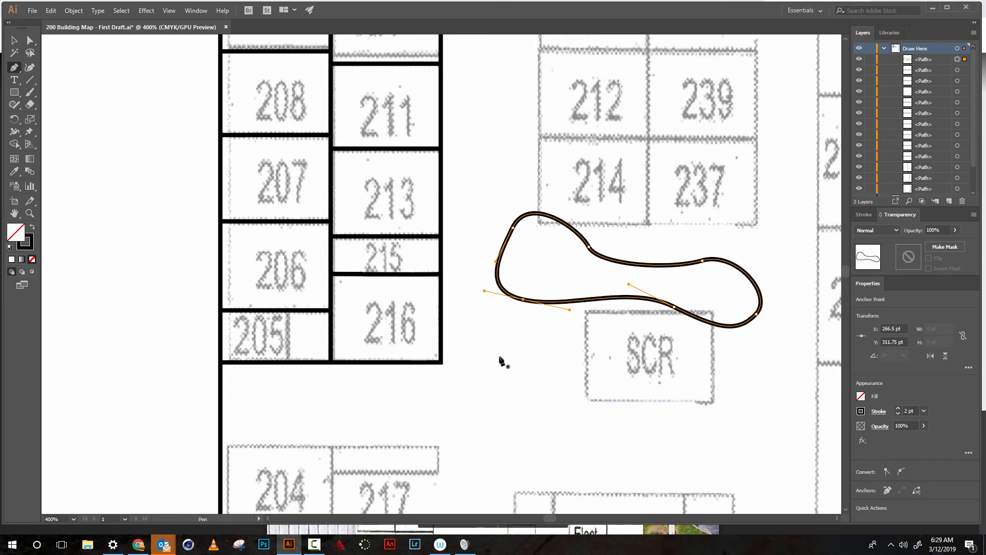
left_click(14, 40)
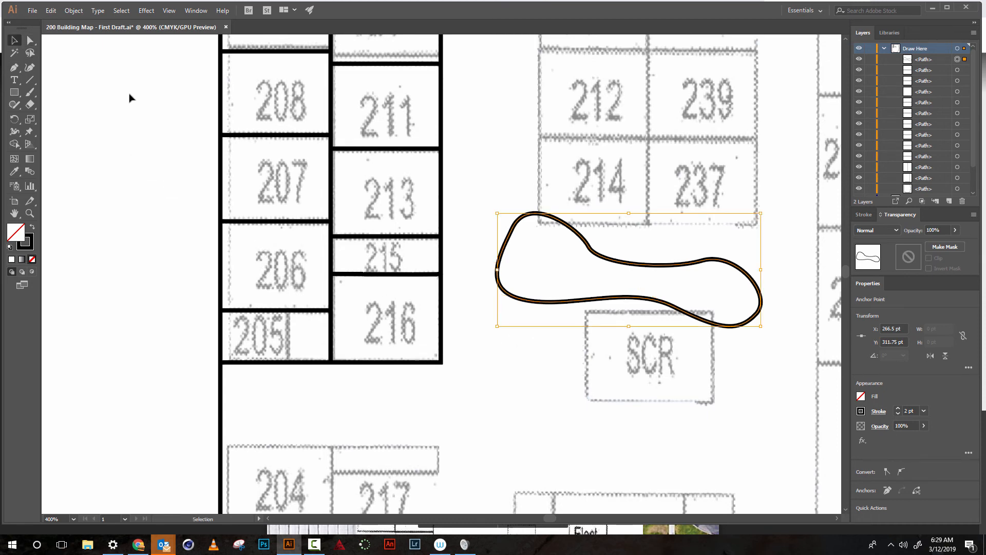
left_click(147, 97)
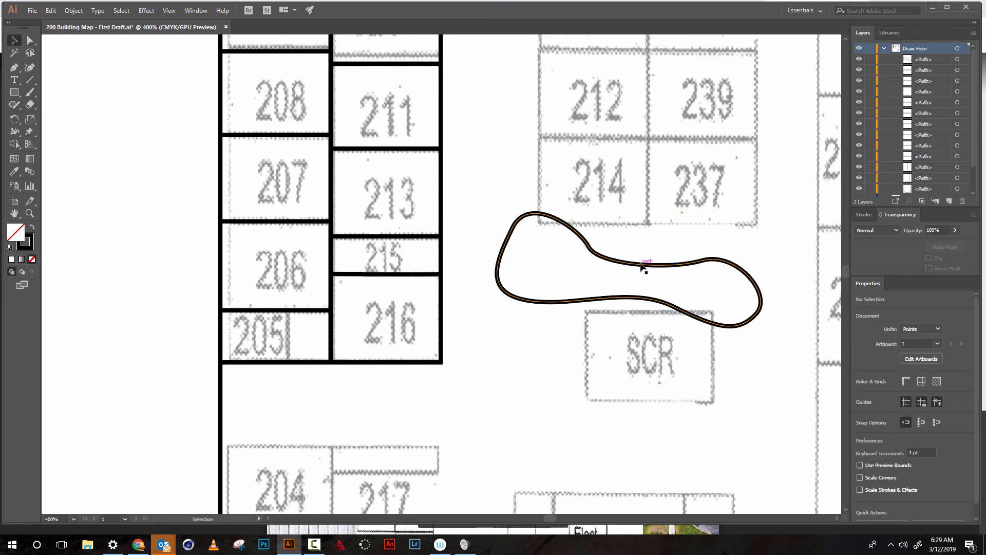
left_click_drag(638, 266, 638, 253)
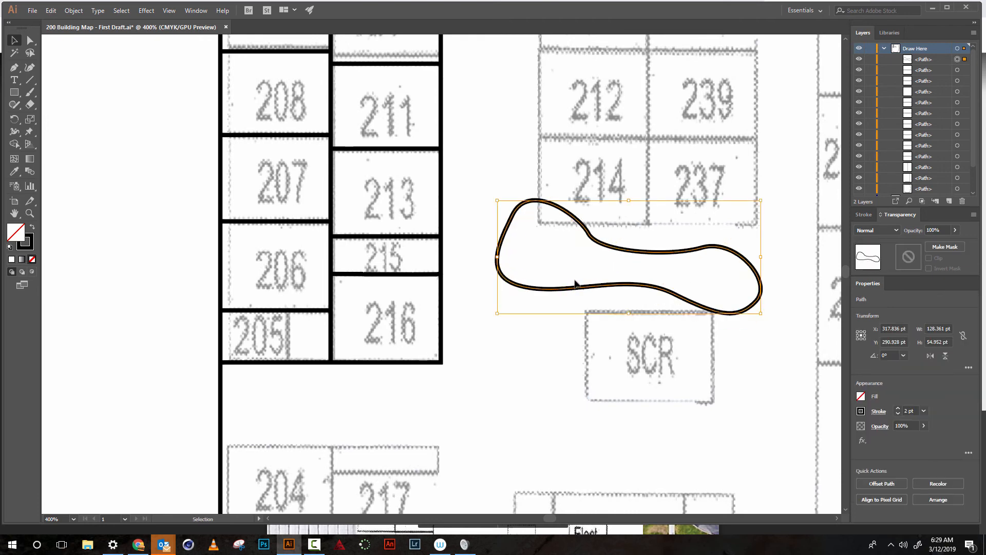
key("Delete")
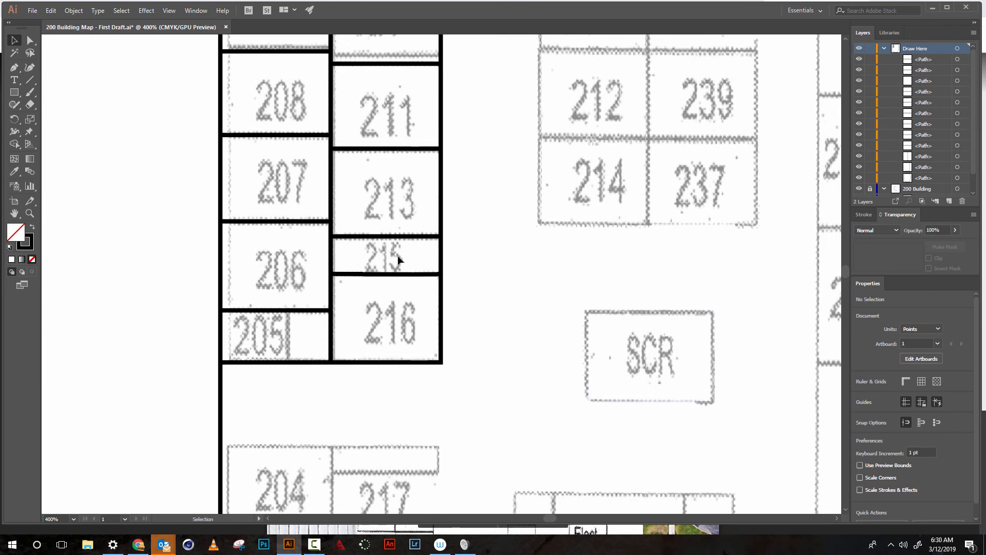
key("ctrl+minus")
key("ctrl+minus")
key("ctrl+minus")
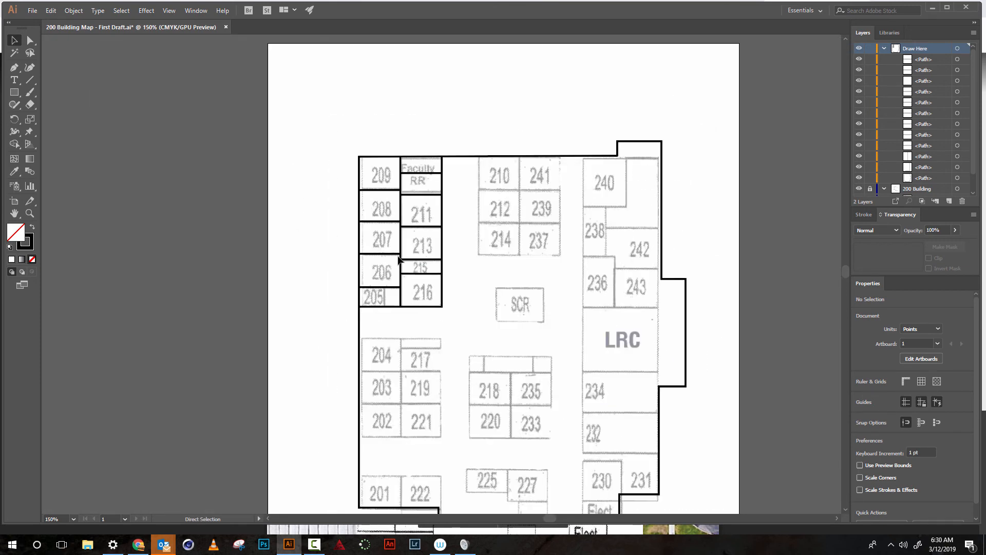
- Zoom to 200% and pan to the untraced lower rooms 201–204 and 217–222
key("ctrl+minus")
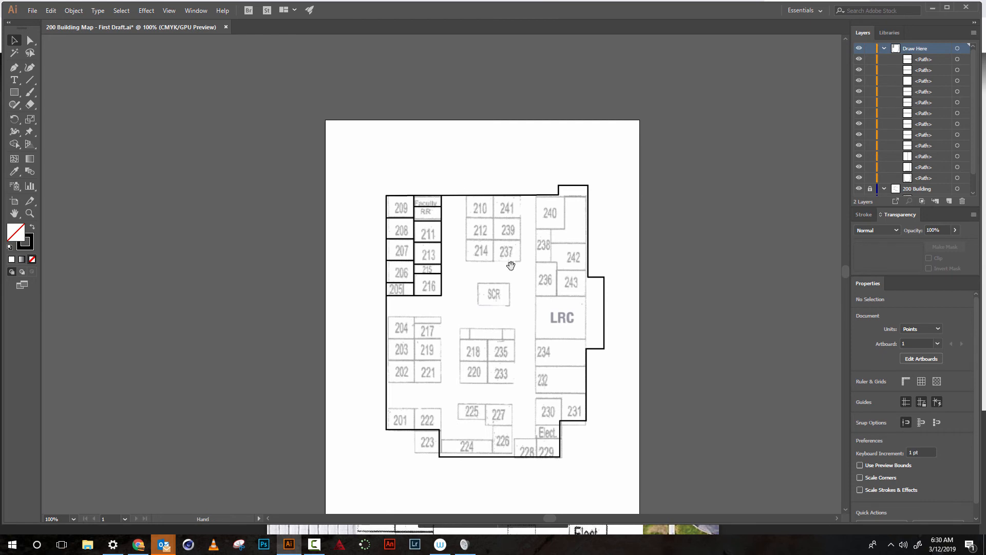
left_click_drag(501, 308, 491, 261)
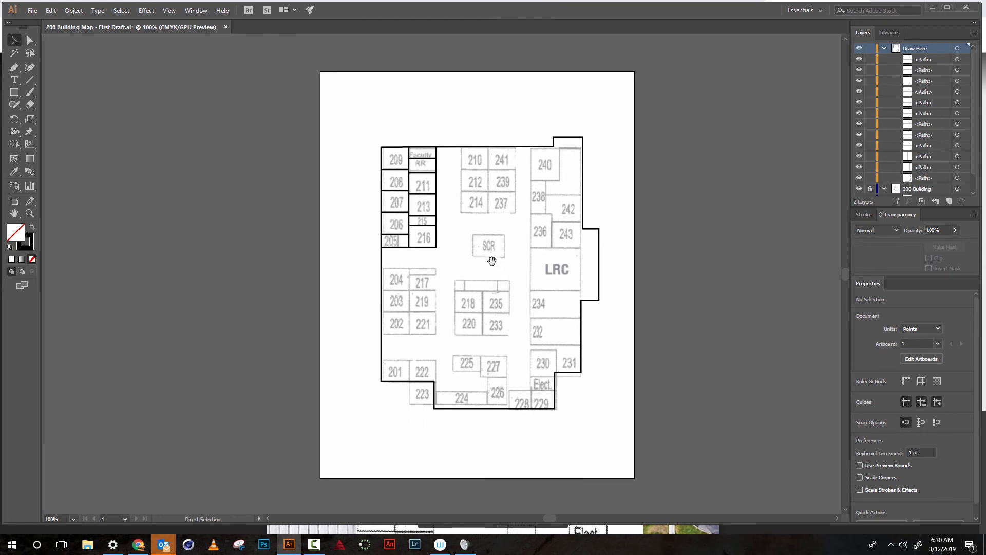
key("ctrl+plus")
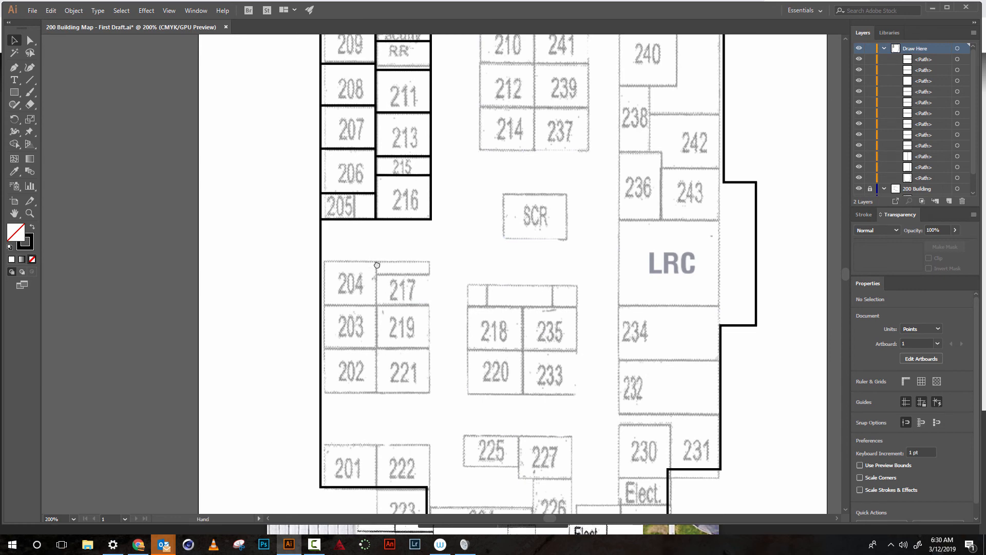
left_click_drag(377, 265, 406, 214)
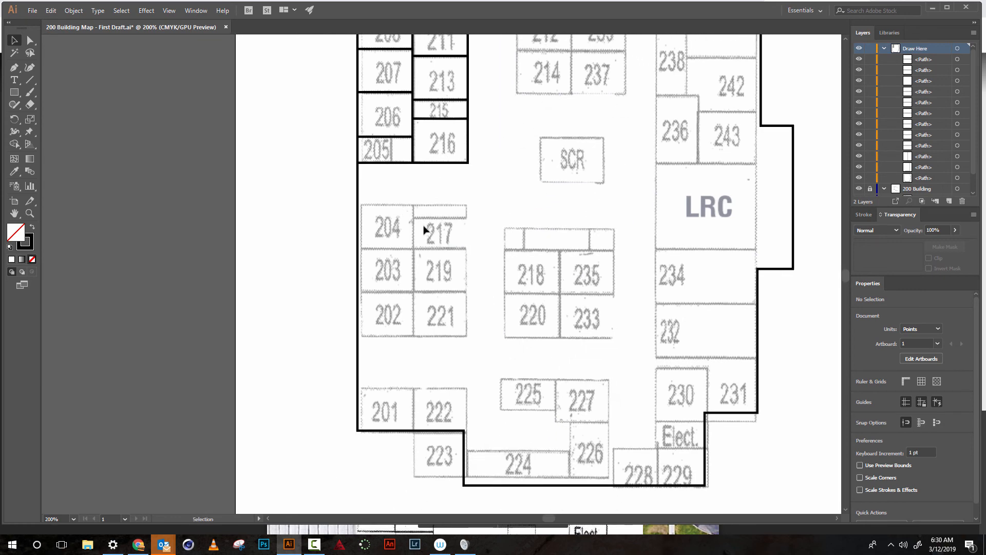
key("p")
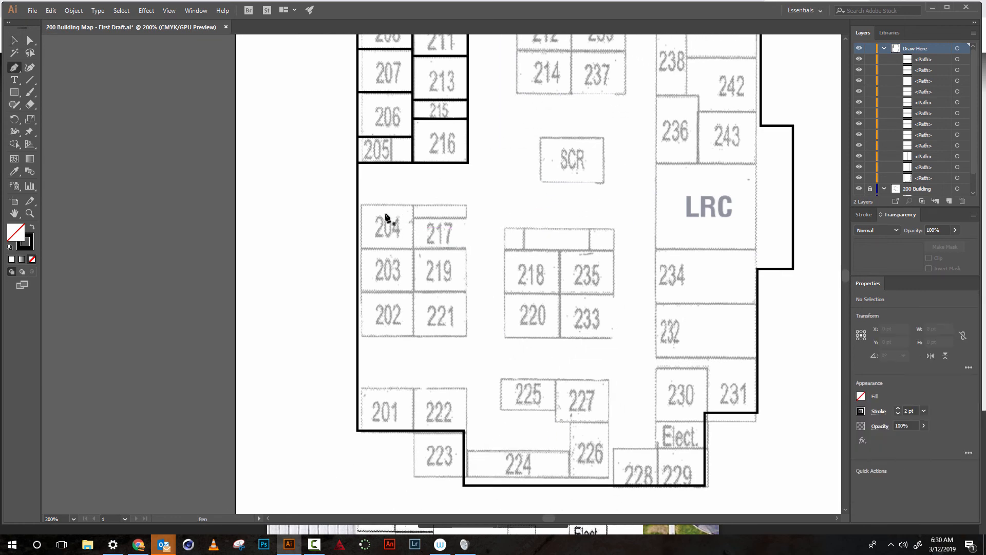
- Close the outline around the room block from 204 down to 221
left_click(358, 205)
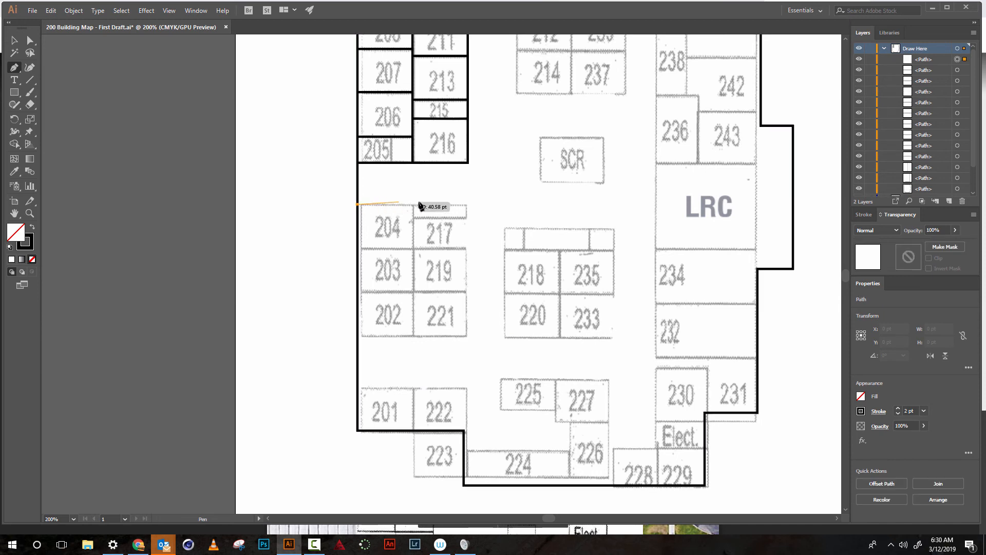
left_click(467, 205)
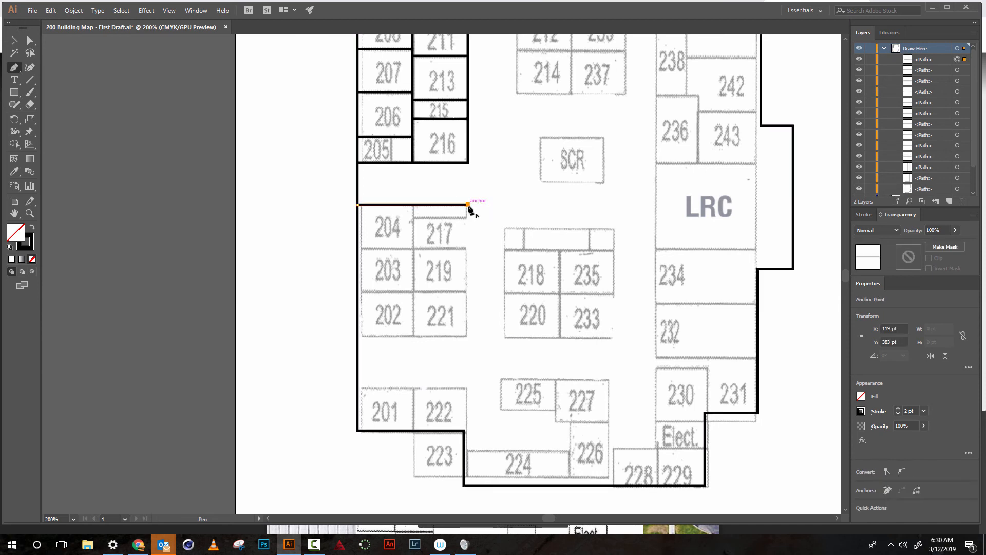
left_click(467, 337)
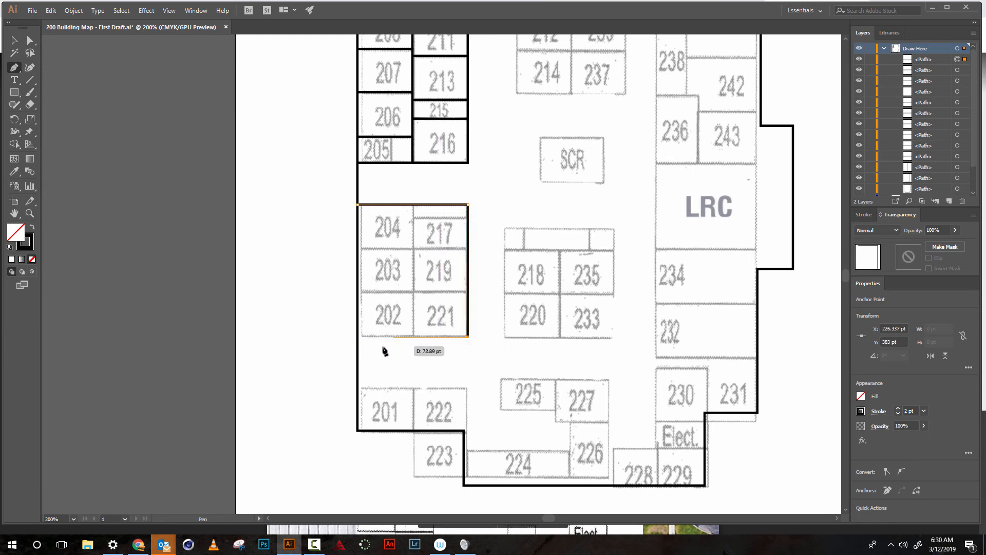
left_click(358, 337)
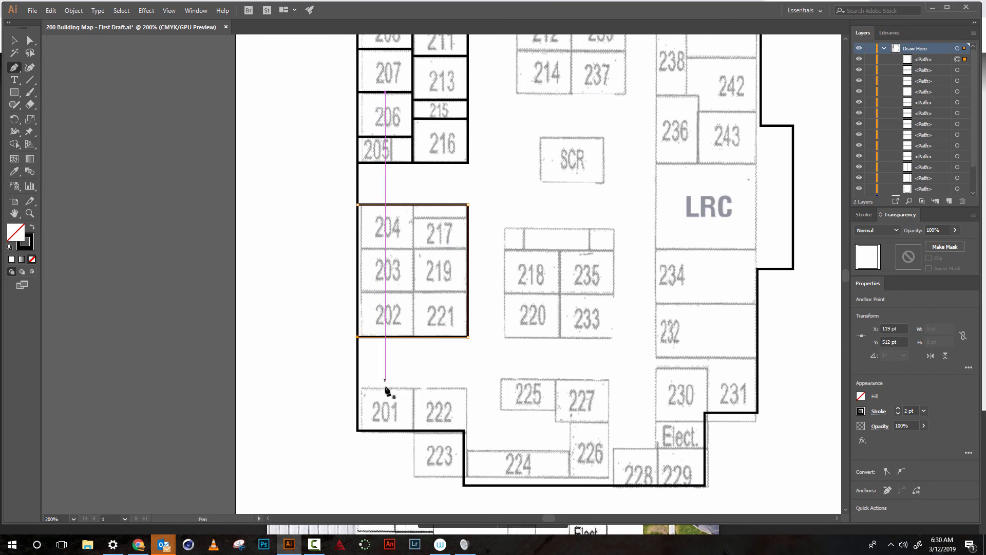
- Trace a wall from the left outline over rooms 201 and 222, then down beside 224
left_click(358, 389)
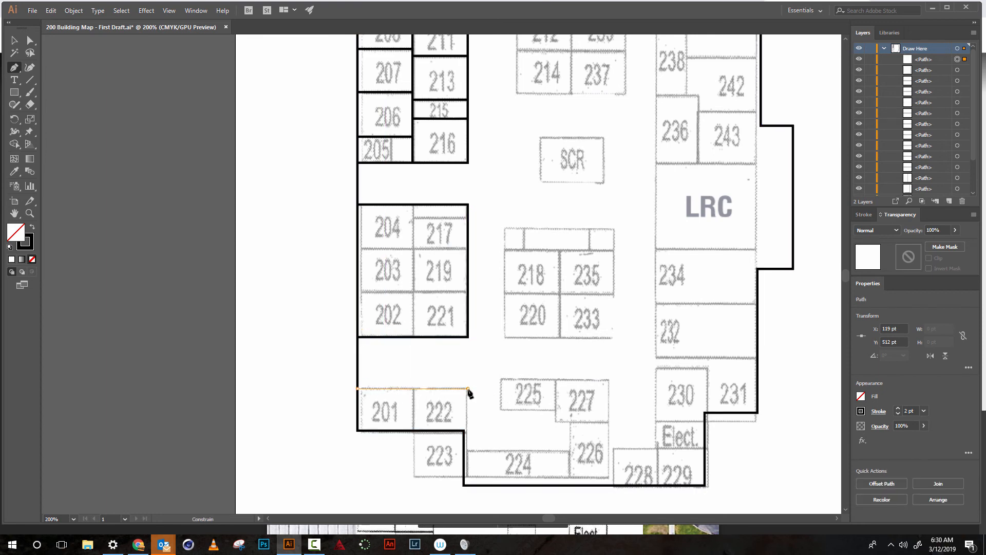
left_click(468, 389)
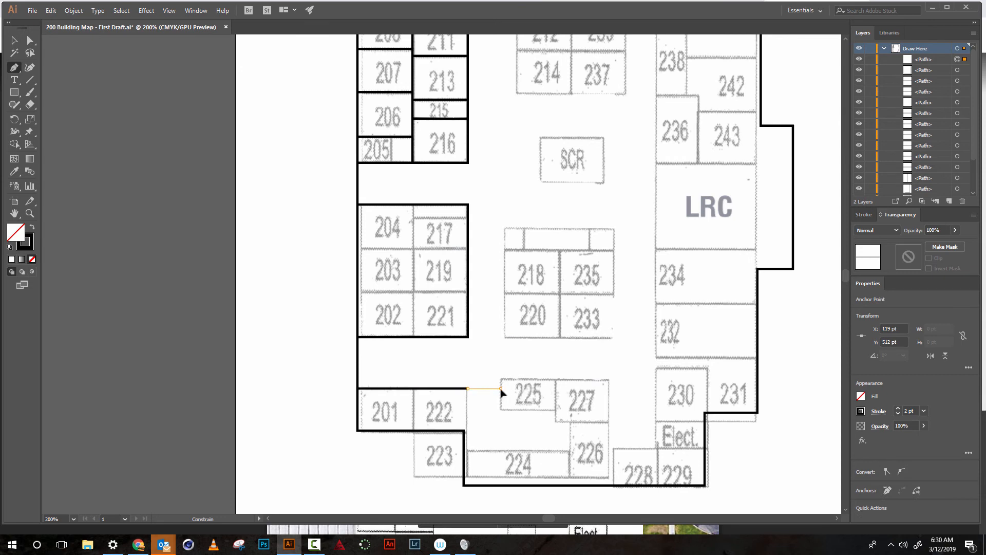
left_click(501, 388)
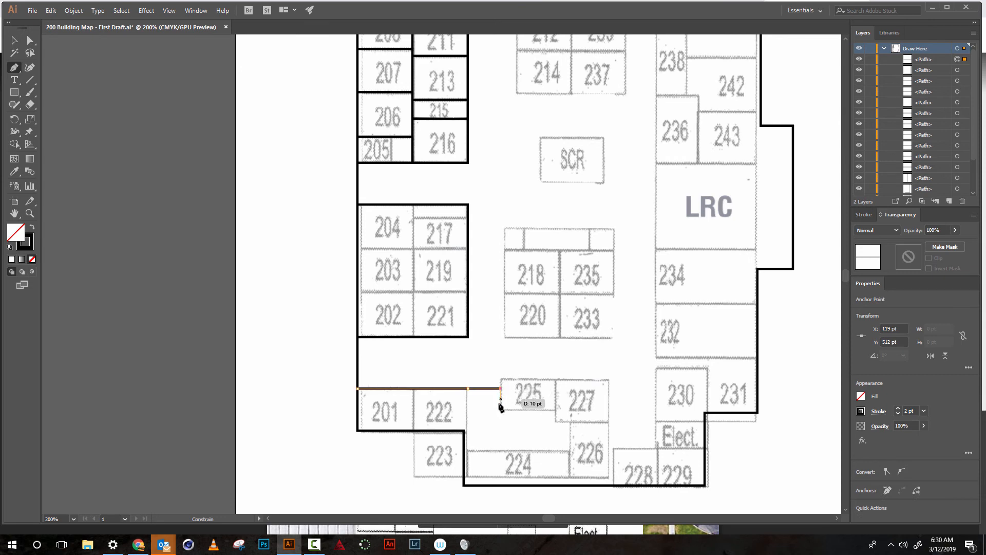
left_click(501, 485)
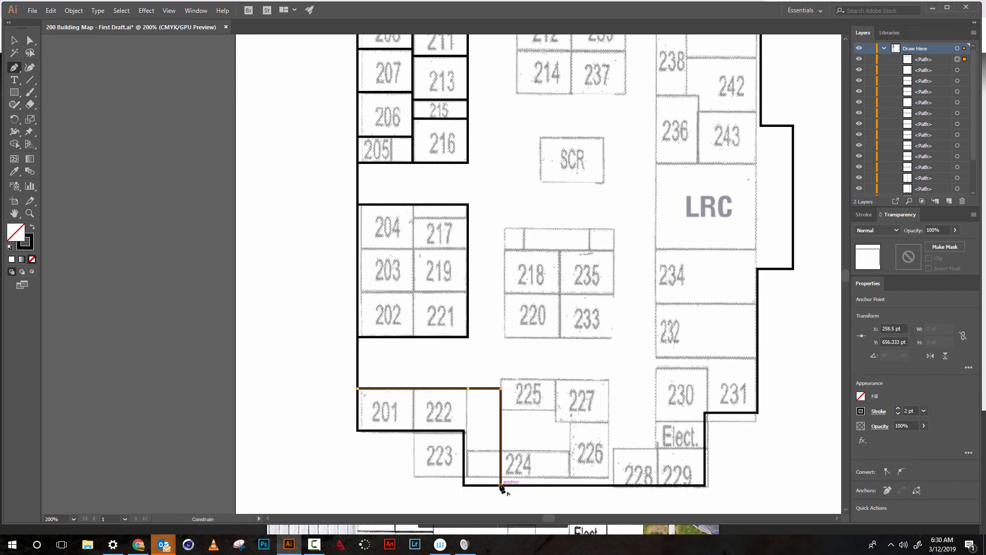
- Add short walls beside room 224, along room 222's side, and between rooms 201 and 222
left_click(465, 448)
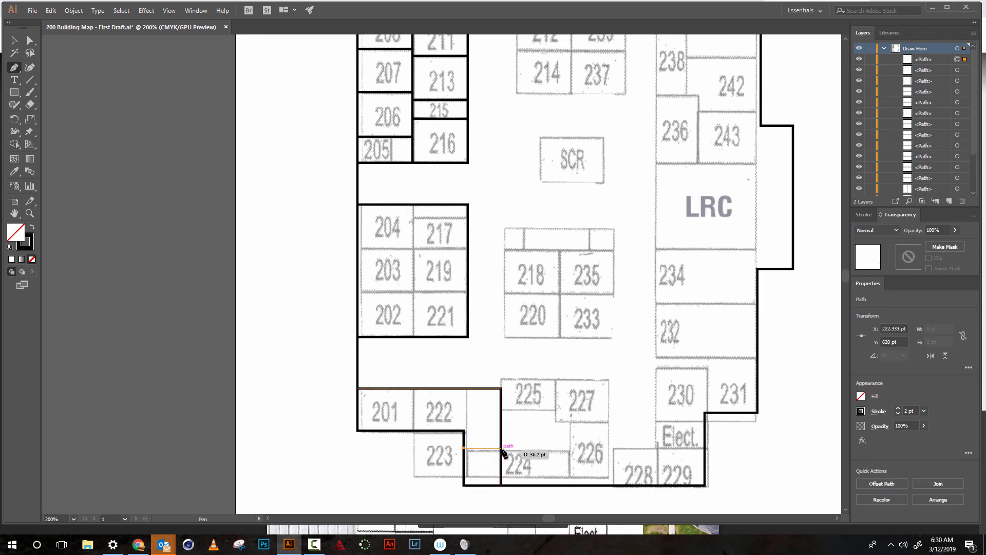
left_click(501, 448)
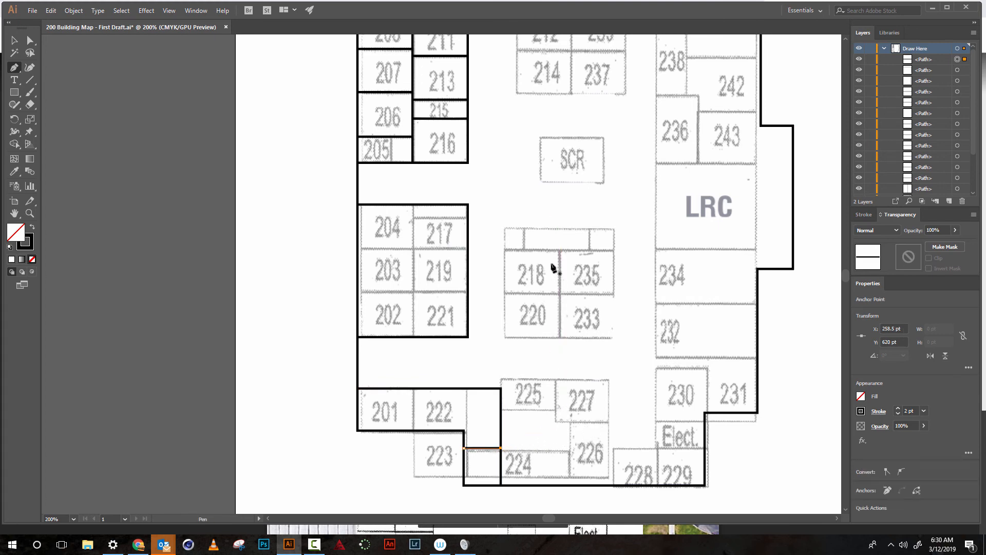
left_click(464, 431)
left_click(464, 389)
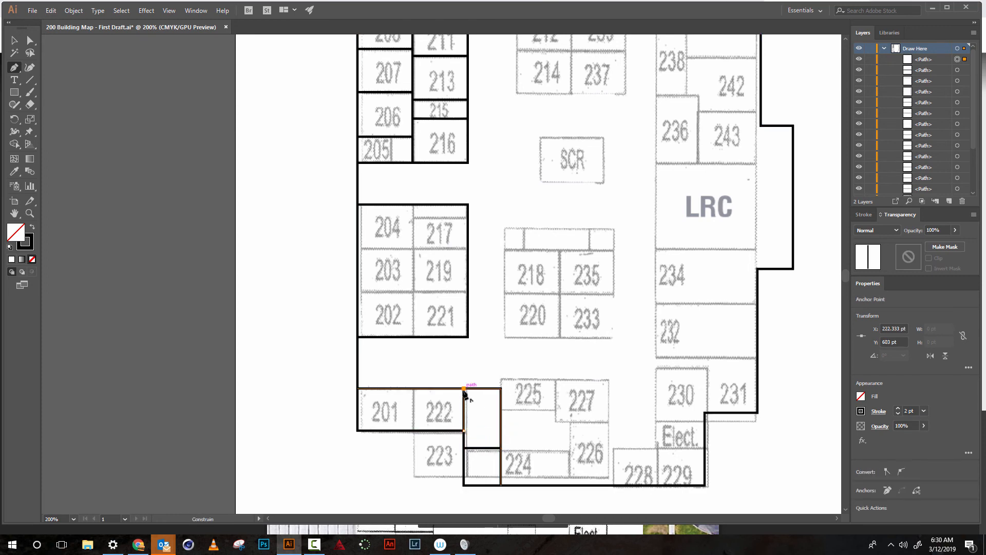
left_click(413, 430)
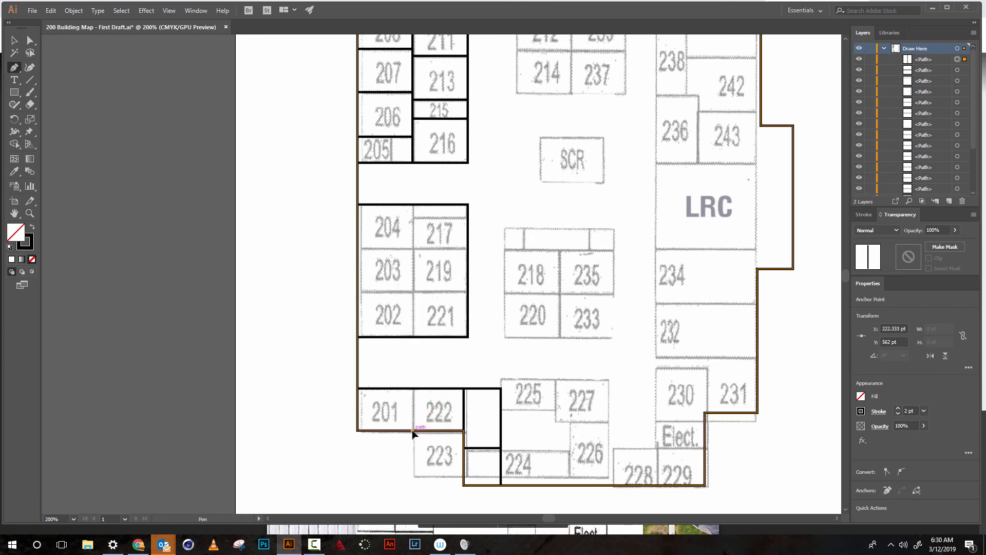
left_click(413, 388)
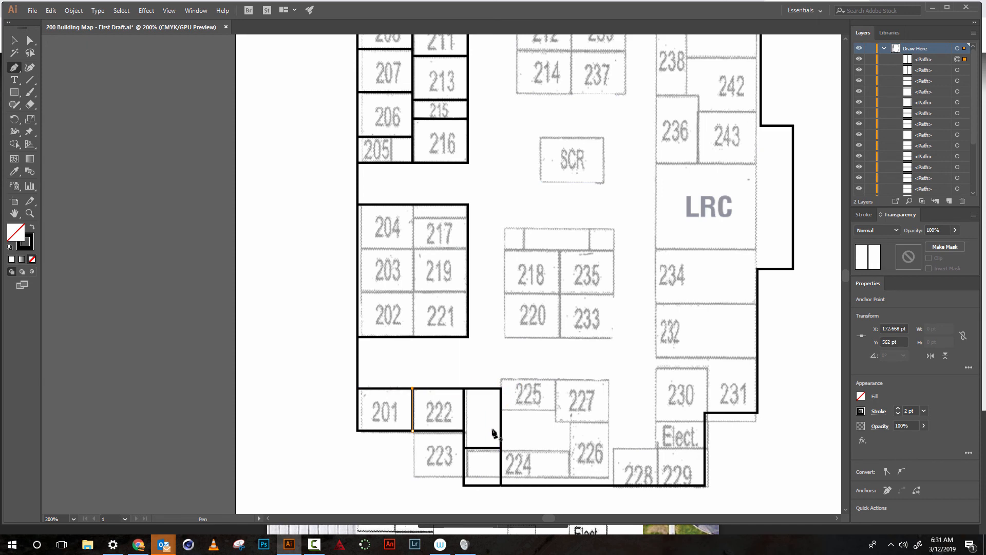
key("z")
left_click(484, 419)
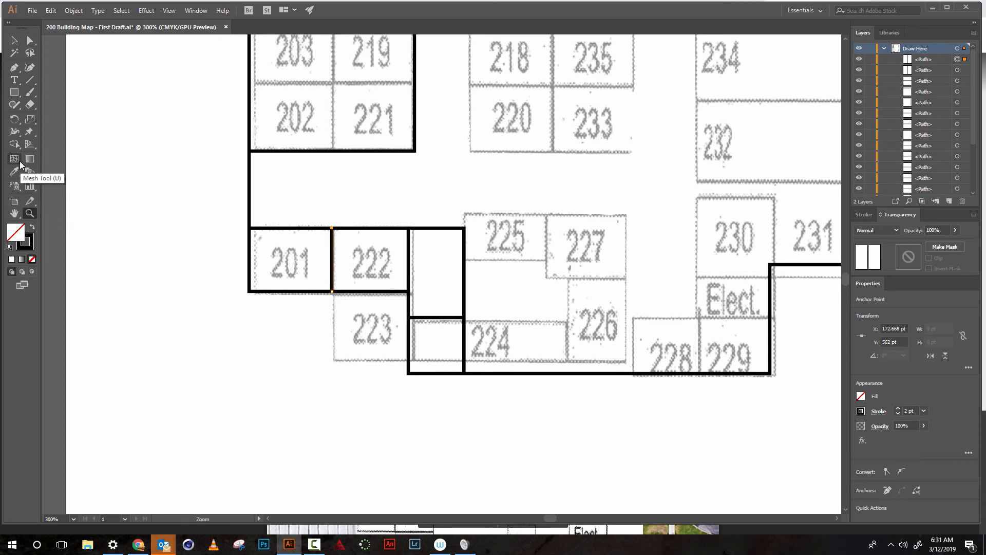
- Cut the wall paths with the Scissors tool at the corners above room 225 and the small room
left_click(20, 189)
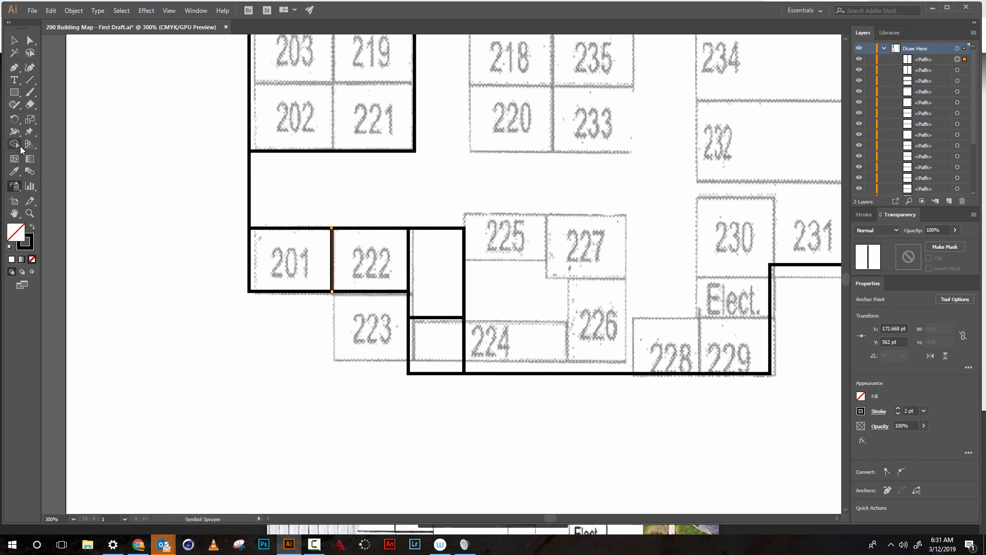
left_click(29, 106)
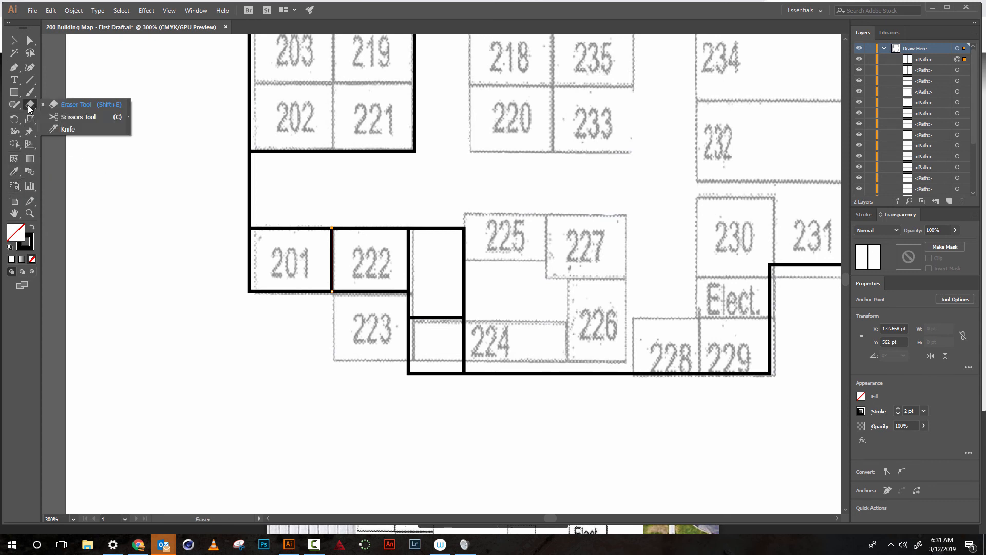
left_click(77, 117)
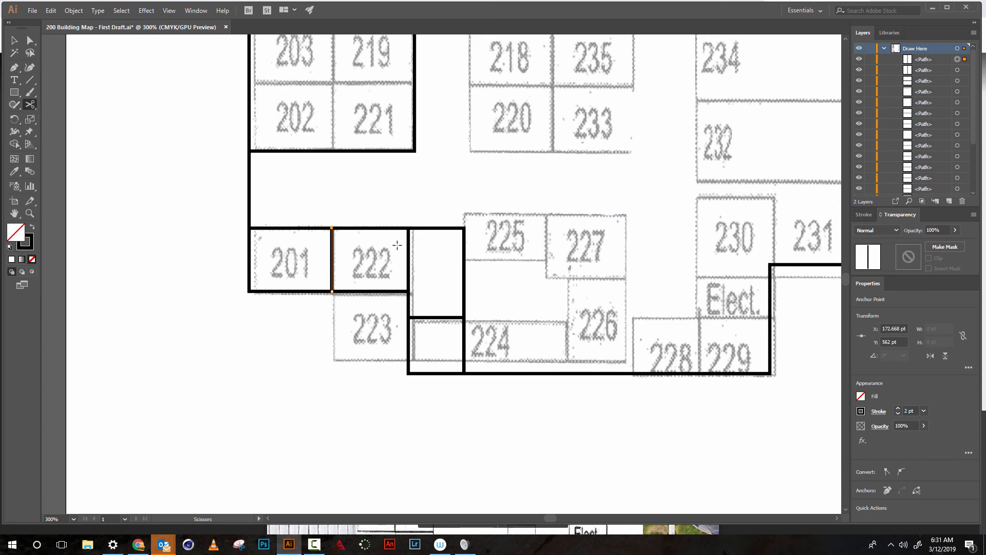
left_click(465, 227)
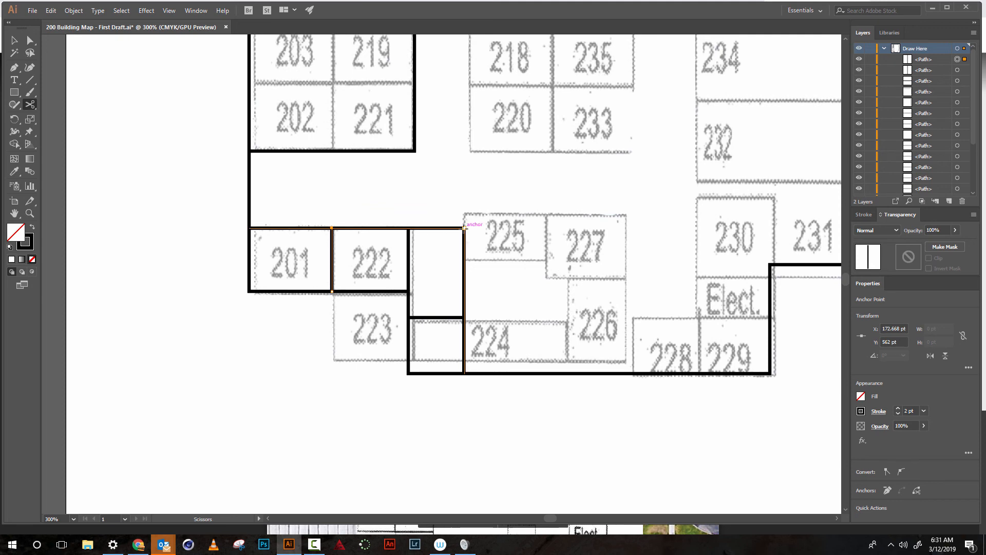
left_click(464, 227)
left_click(409, 227)
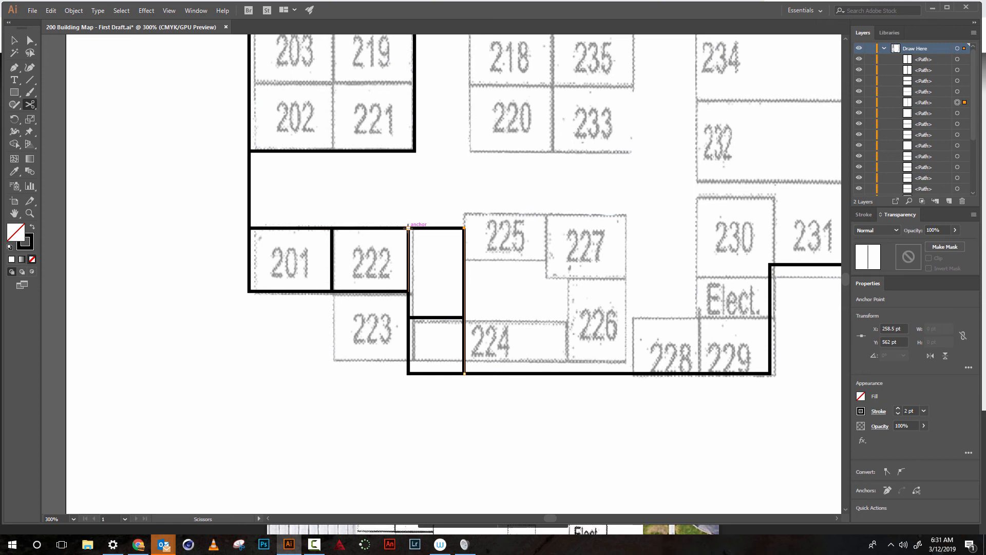
left_click(408, 227)
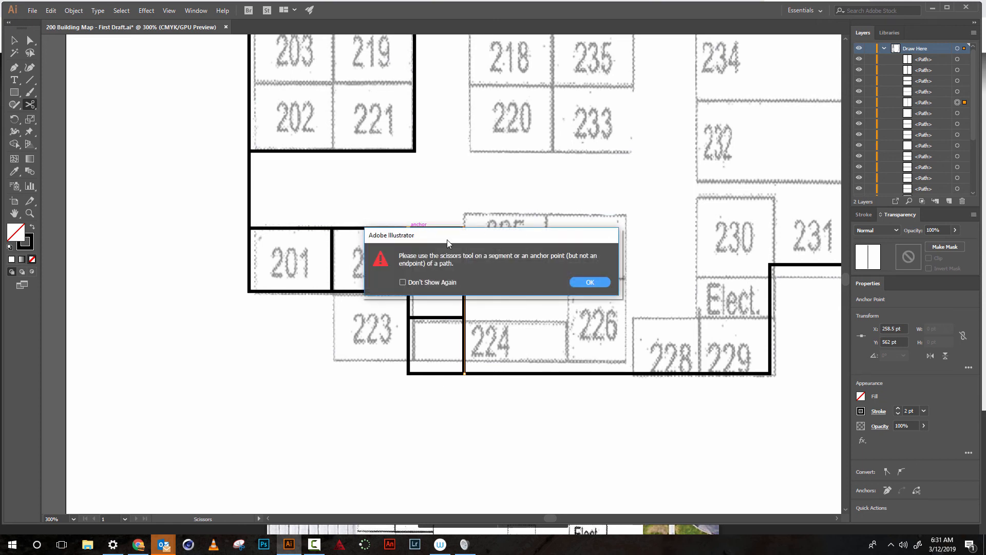
left_click(589, 282)
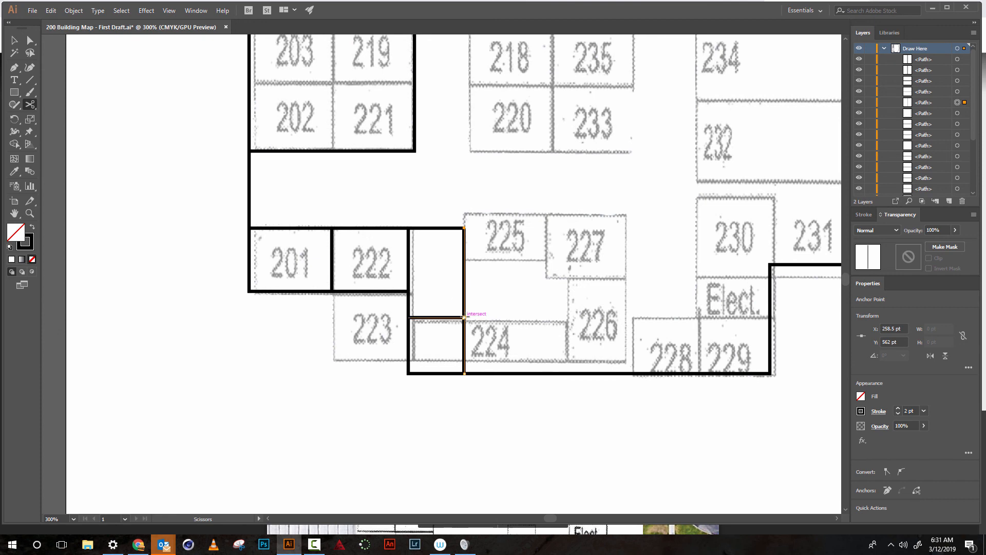
left_click(464, 317)
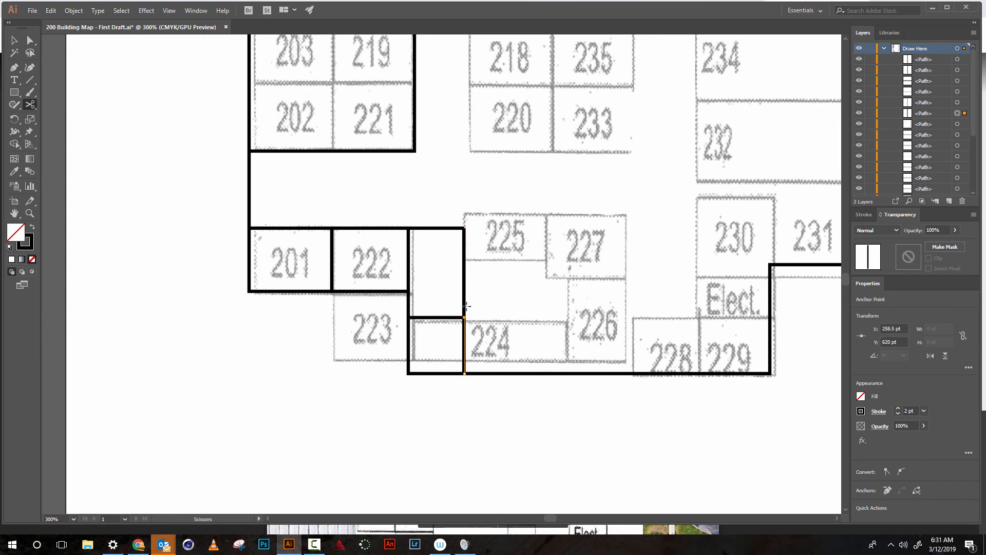
- Delete the loose vertical wall piece and shorten the top wall to end at room 222's corner
key("v")
left_click(465, 293)
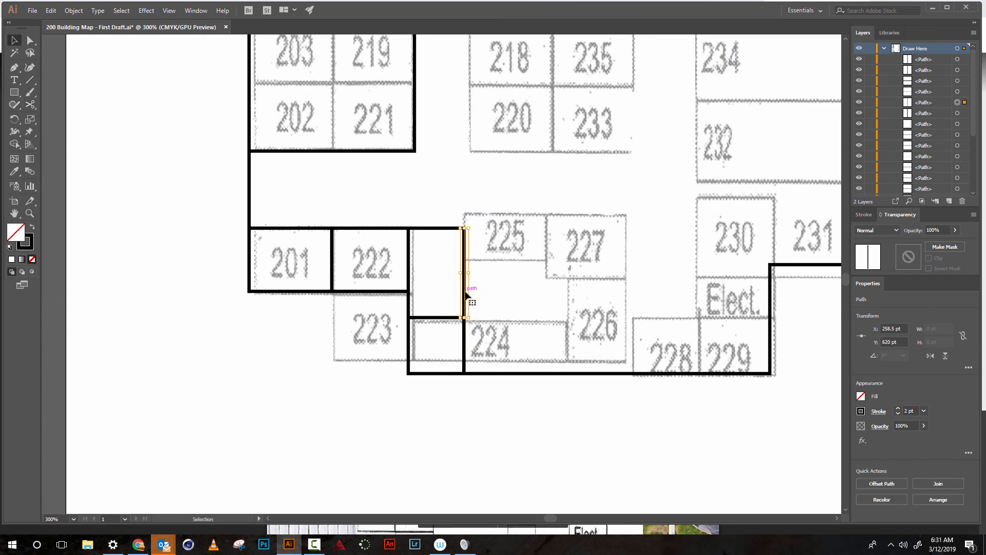
key("Delete")
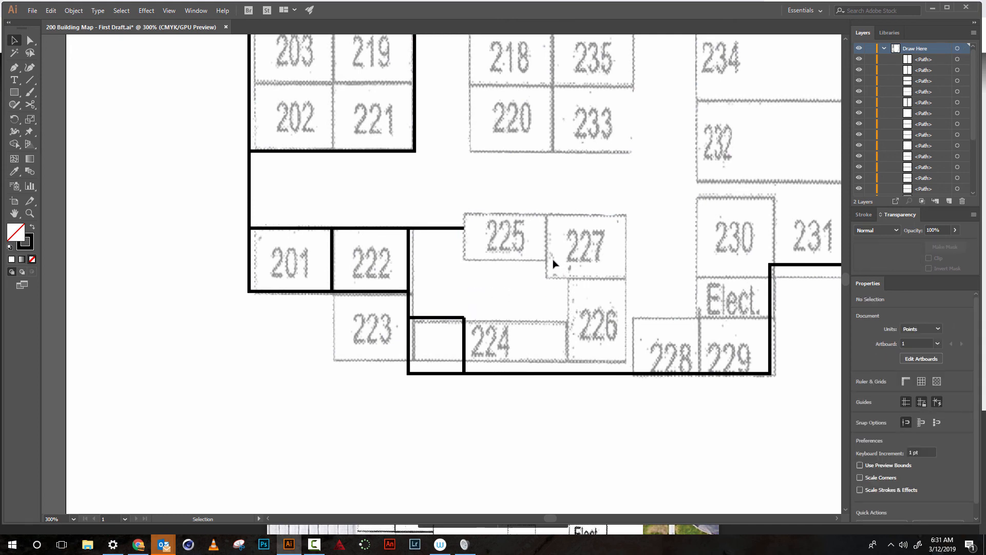
left_click(452, 229)
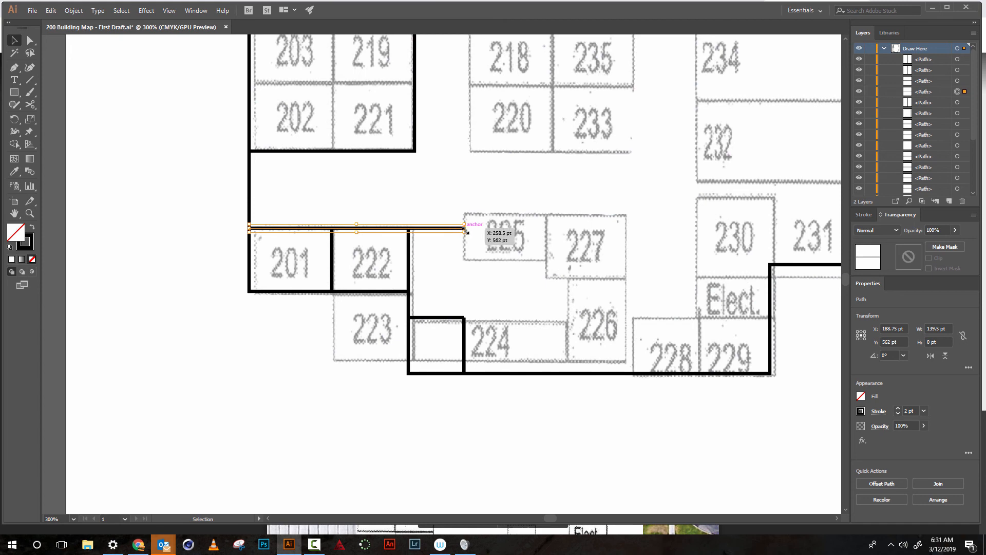
left_click(442, 237)
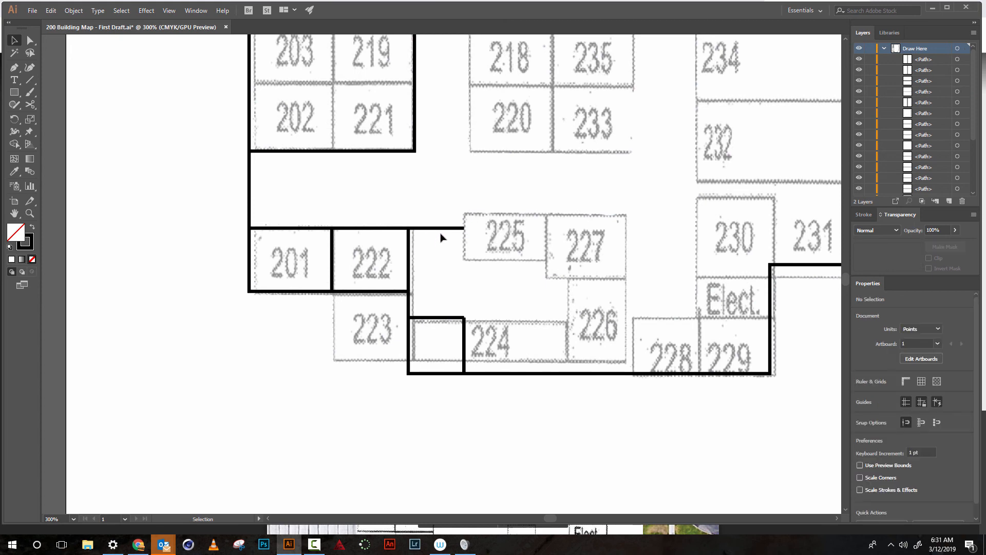
left_click(444, 231)
left_click_drag(464, 228, 409, 229)
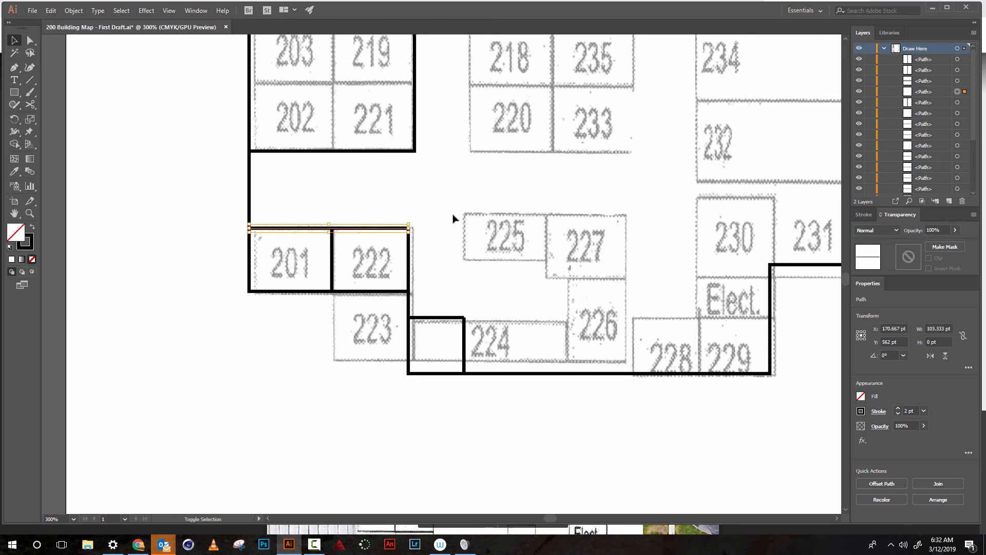
left_click(453, 318)
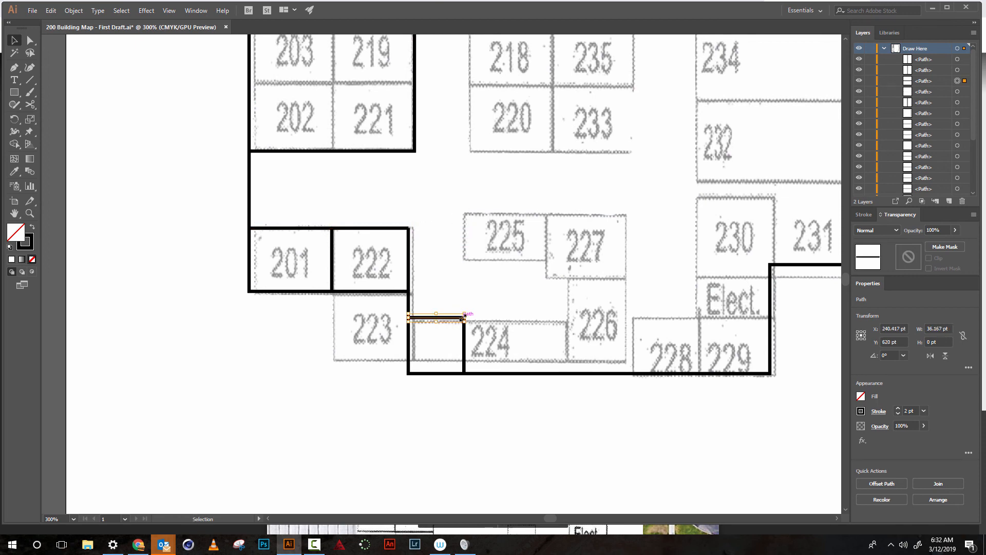
left_click_drag(465, 318, 466, 318)
- Zoom in on the small room beside 224 and select its top wall
left_click(479, 306)
key("z")
left_click(464, 319)
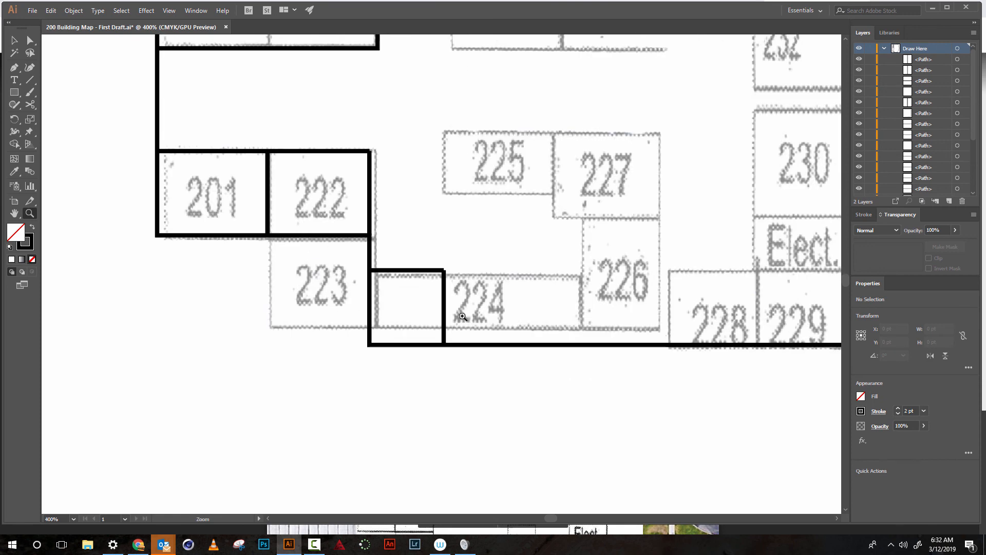
left_click(465, 317)
left_click_drag(412, 242, 440, 285)
left_click(442, 254)
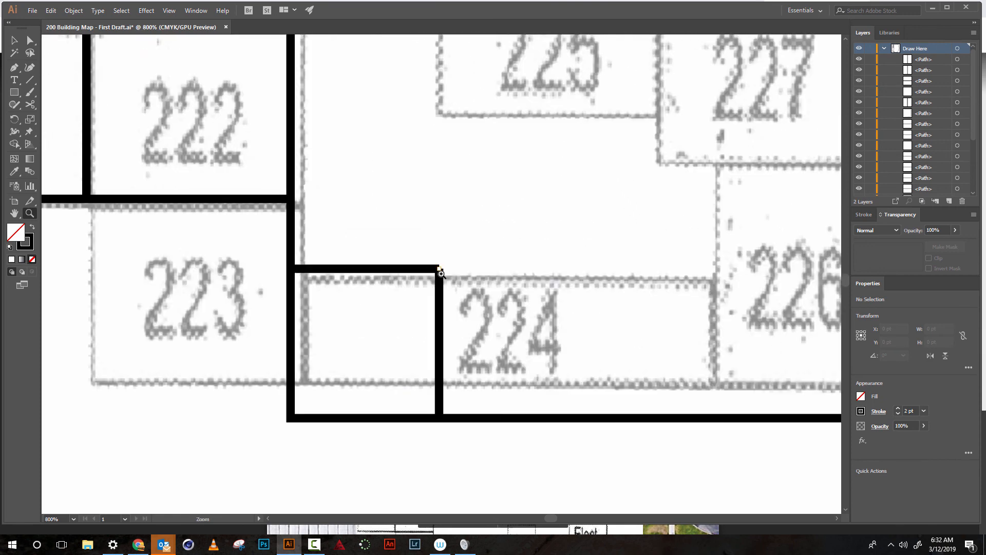
left_click(441, 271)
key("v")
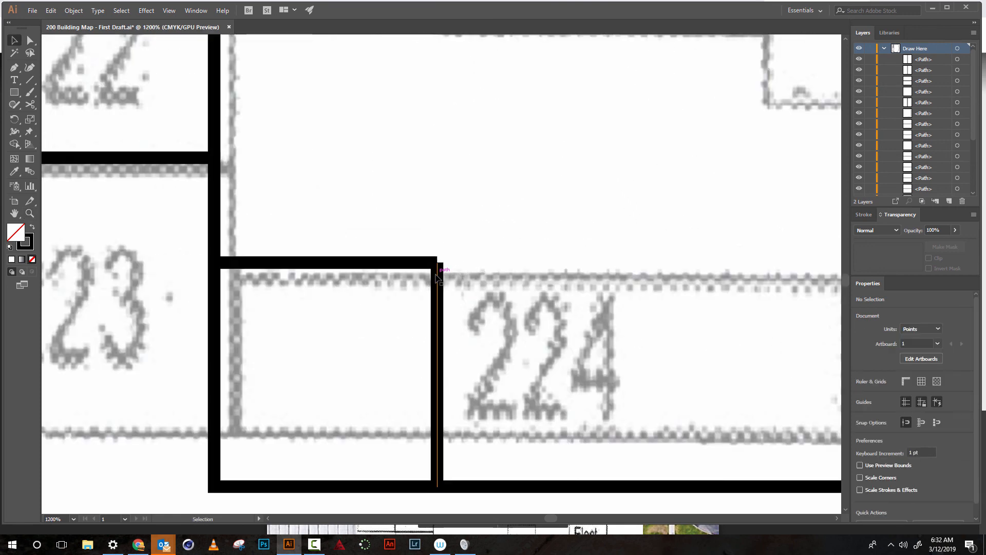
left_click(438, 262)
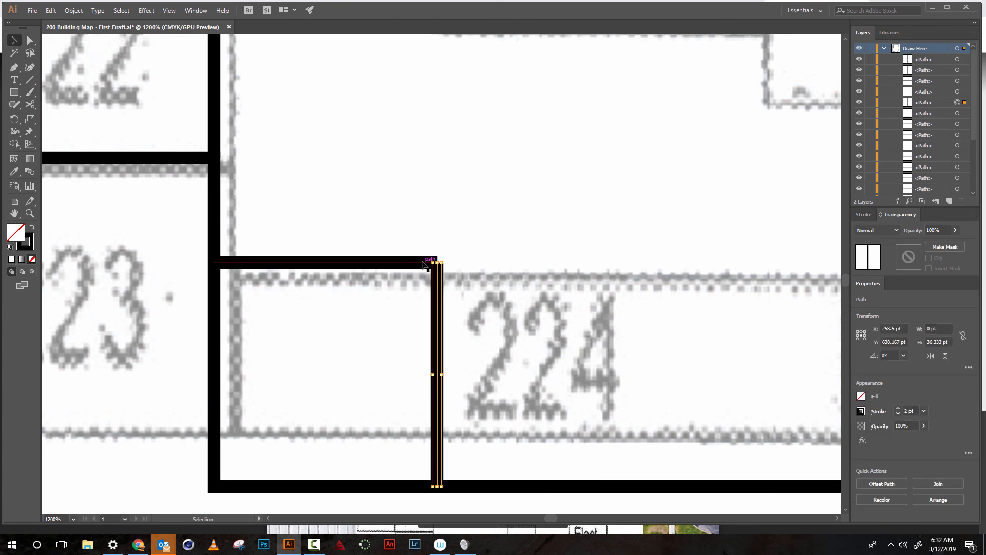
- Extend the top wall's right end onto the corner, making it 37.167 pt long
double_click(431, 263)
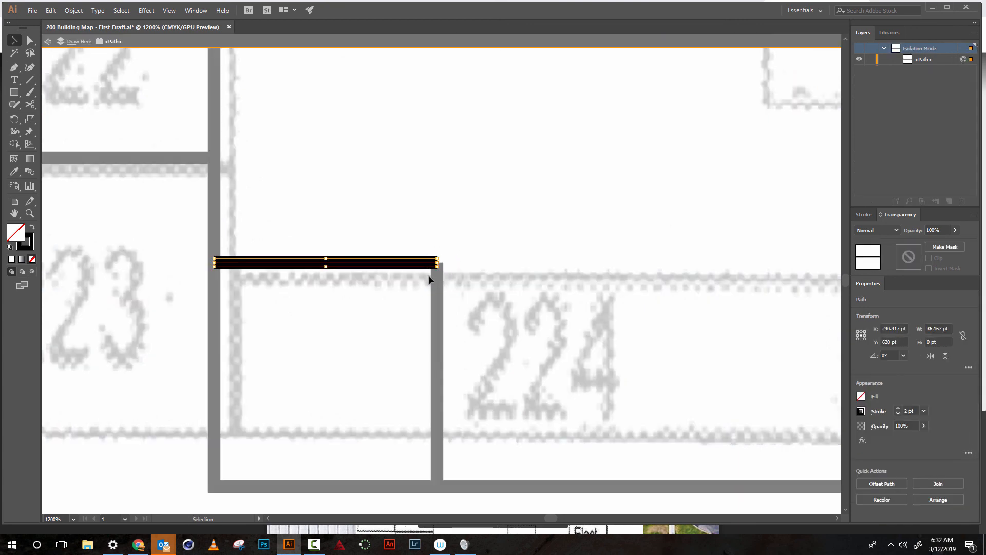
left_click(462, 209)
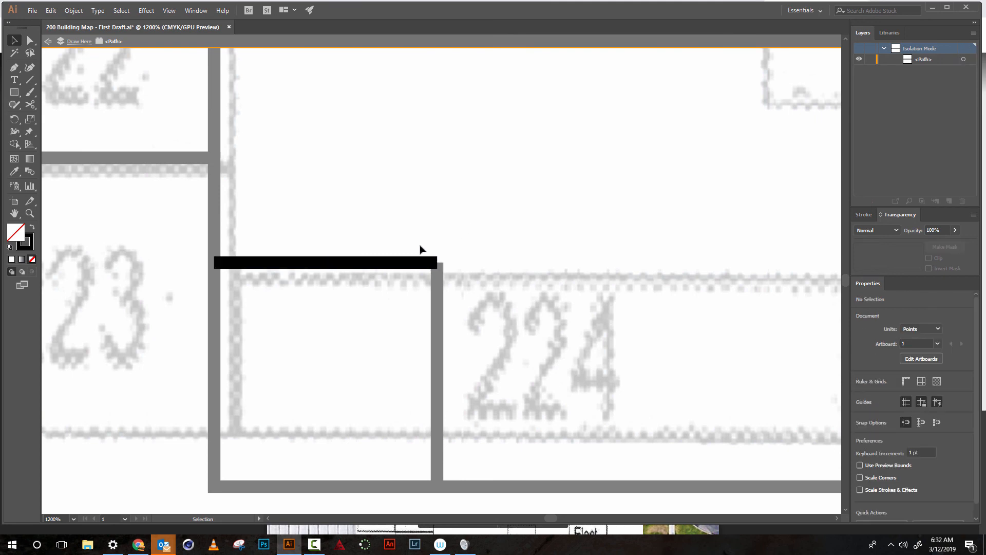
left_click(408, 262)
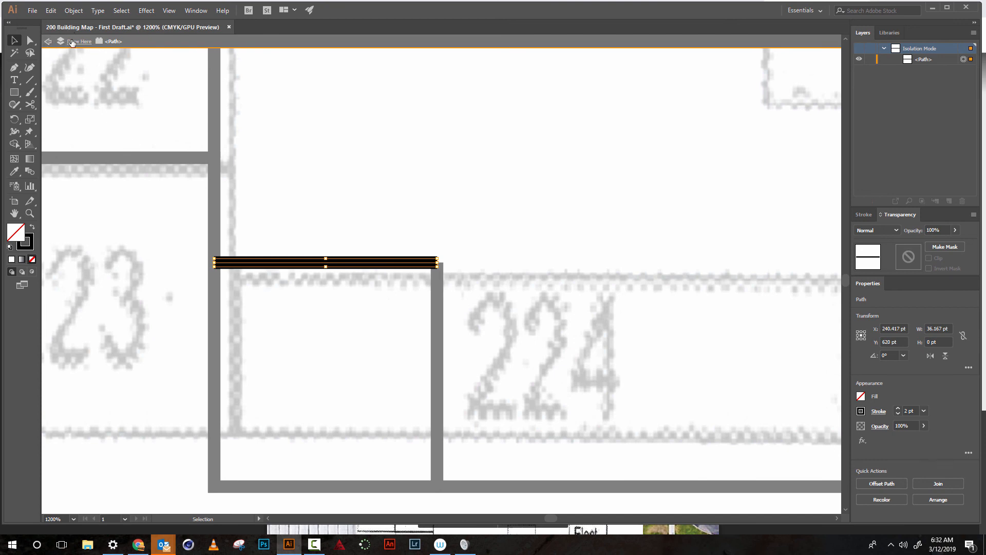
left_click(50, 42)
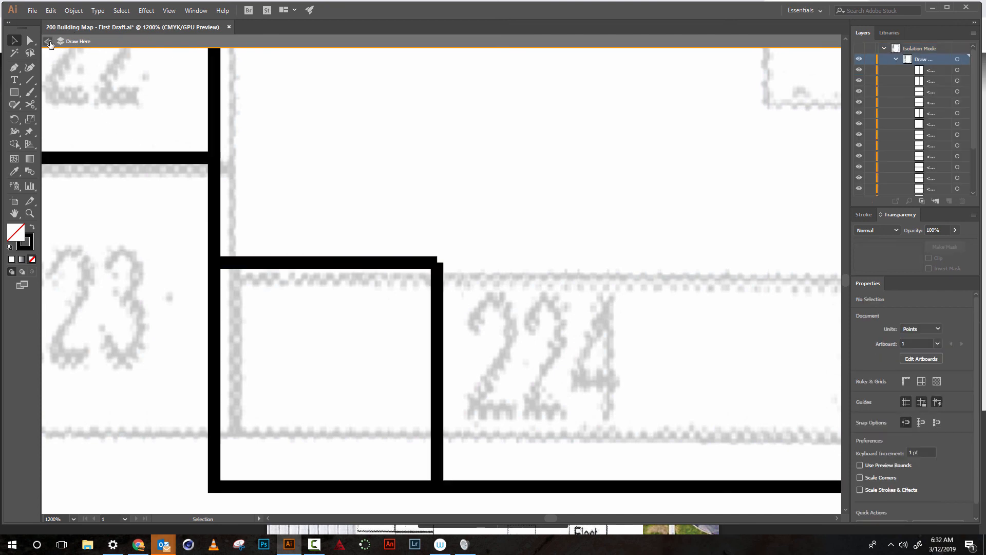
double_click(394, 264)
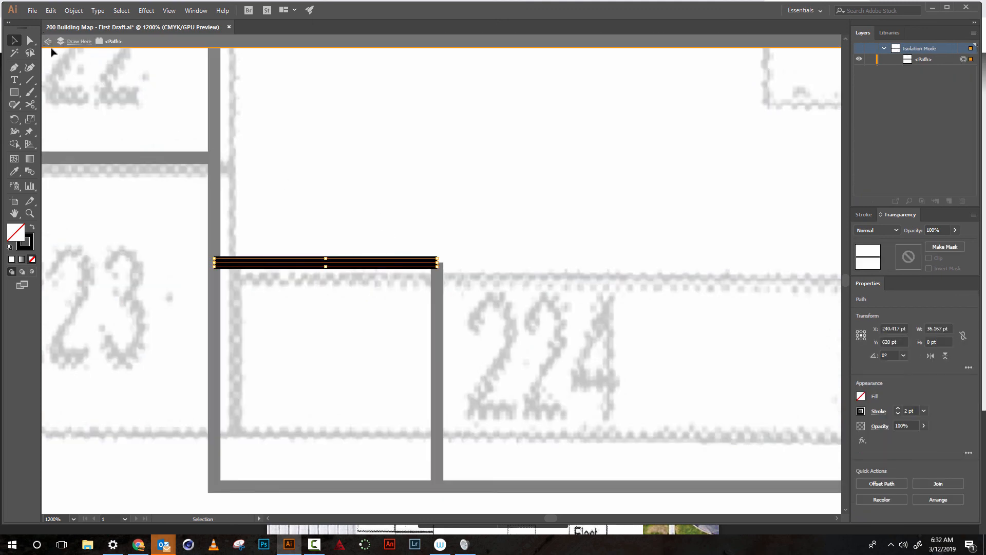
left_click(48, 45)
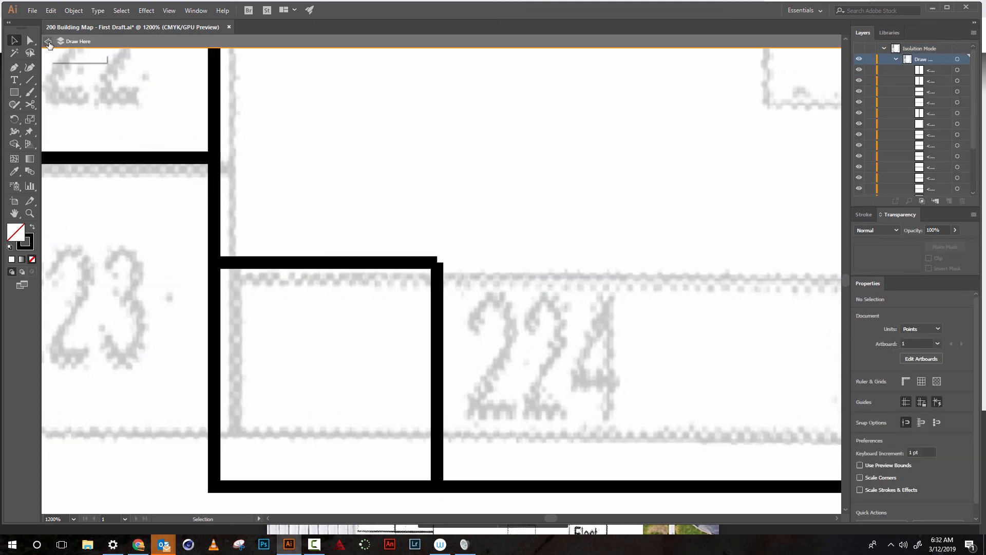
left_click(405, 262)
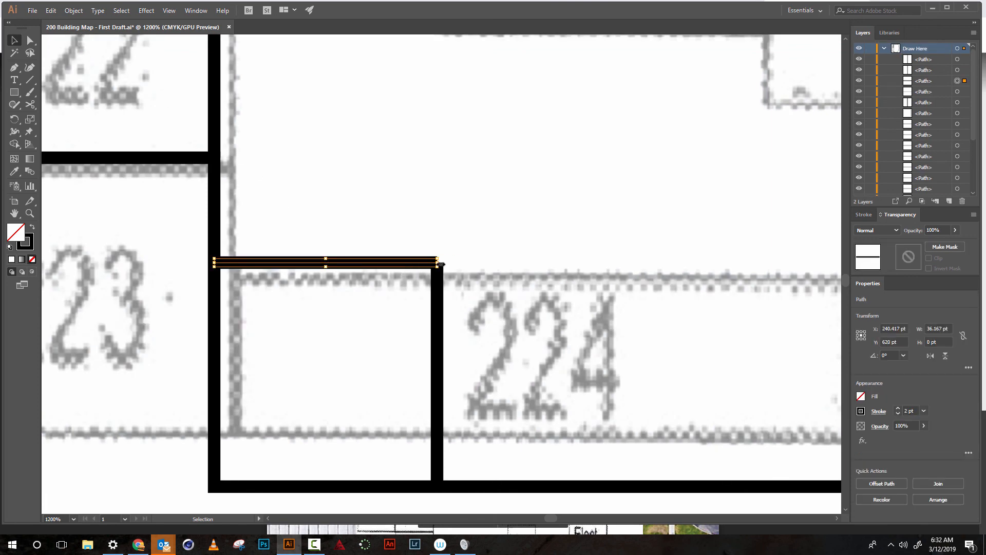
left_click_drag(437, 261, 442, 262)
left_click(490, 257)
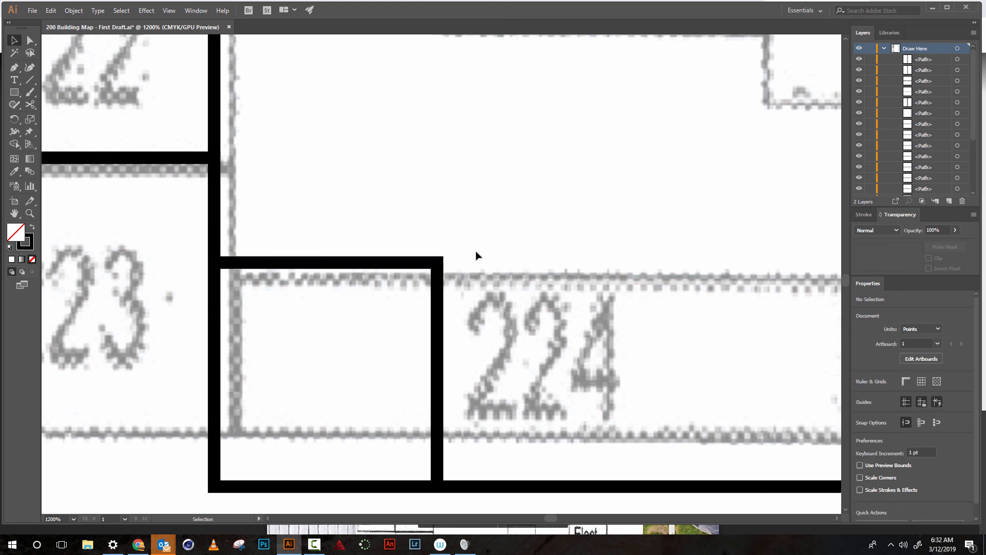
- Zoom out and reframe the view on the upper rooms 210–237
key("ctrl+minus")
key("ctrl+minus")
key("ctrl+minus")
key("ctrl+minus")
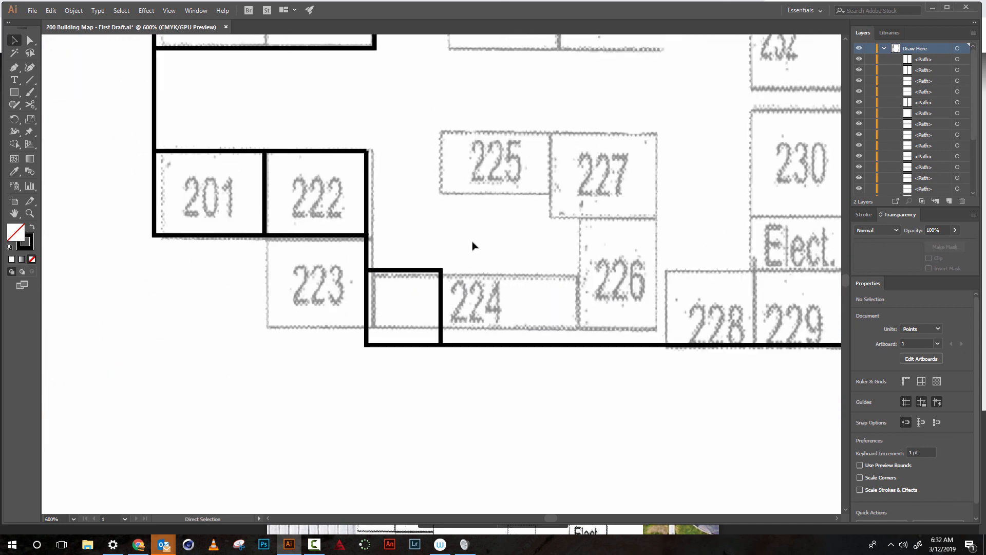
key("ctrl+minus")
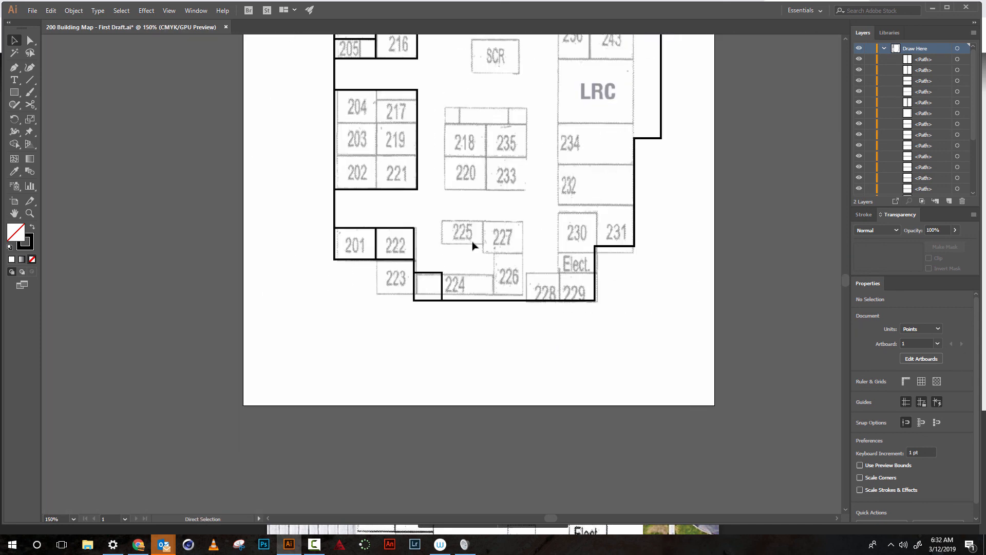
key("ctrl+minus")
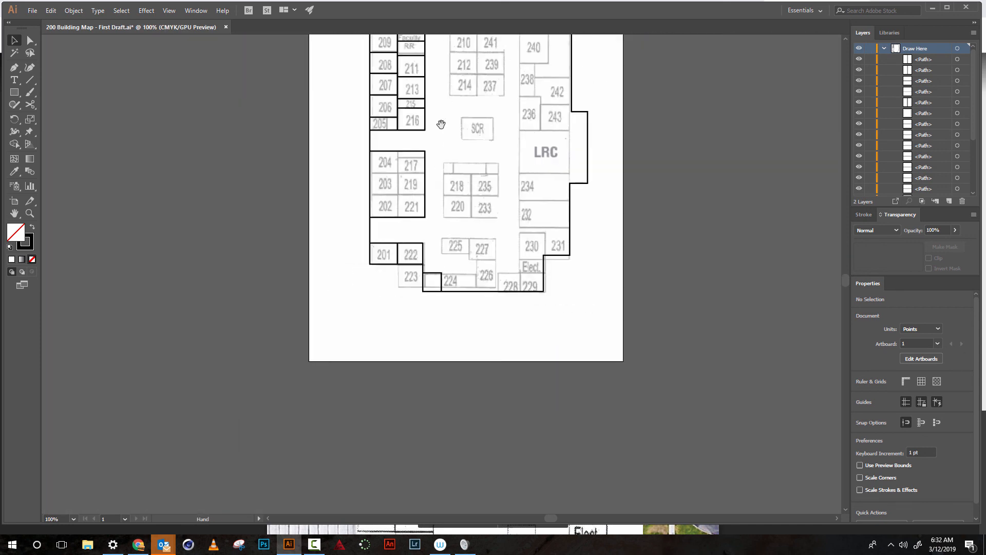
left_click_drag(503, 161, 486, 178)
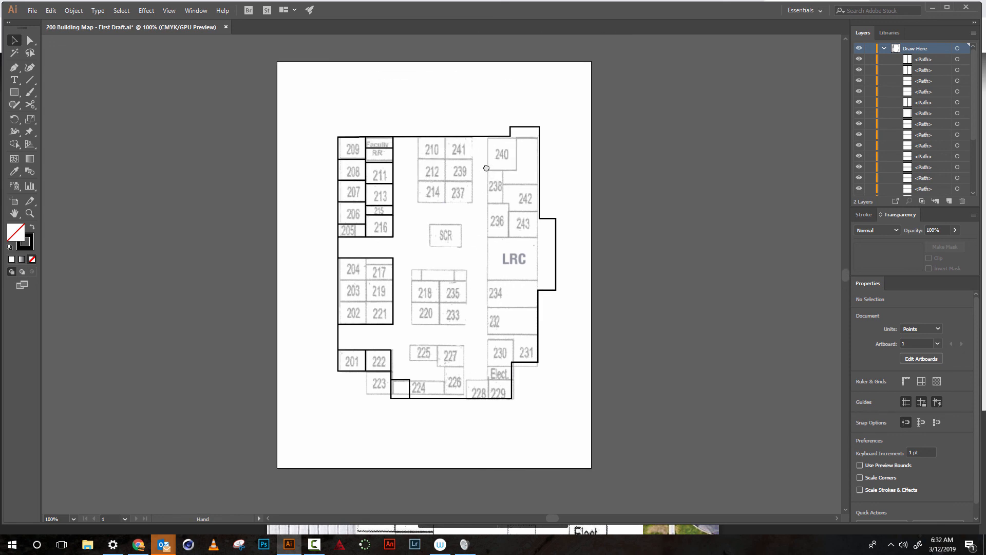
key("z")
left_click(438, 157)
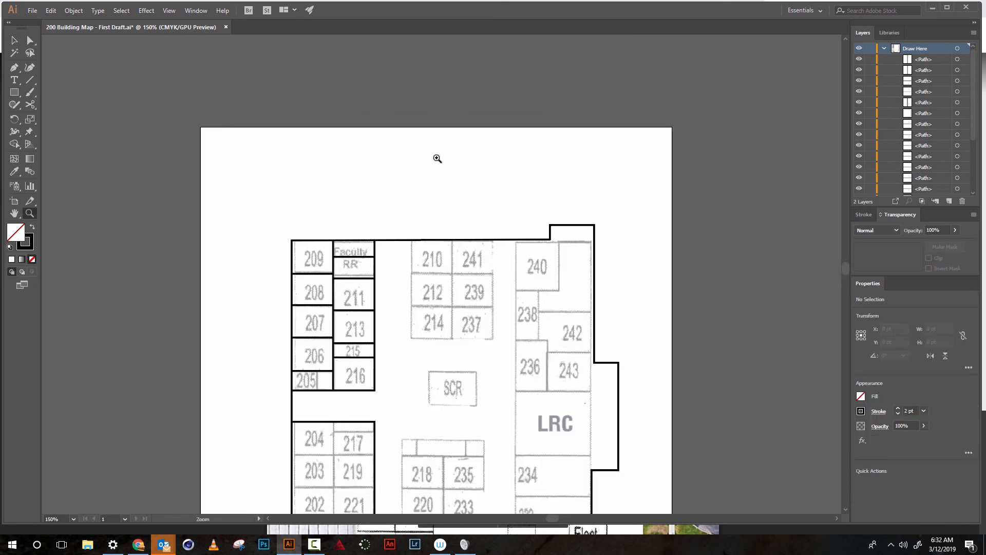
left_click(439, 156)
left_click_drag(482, 328, 482, 55)
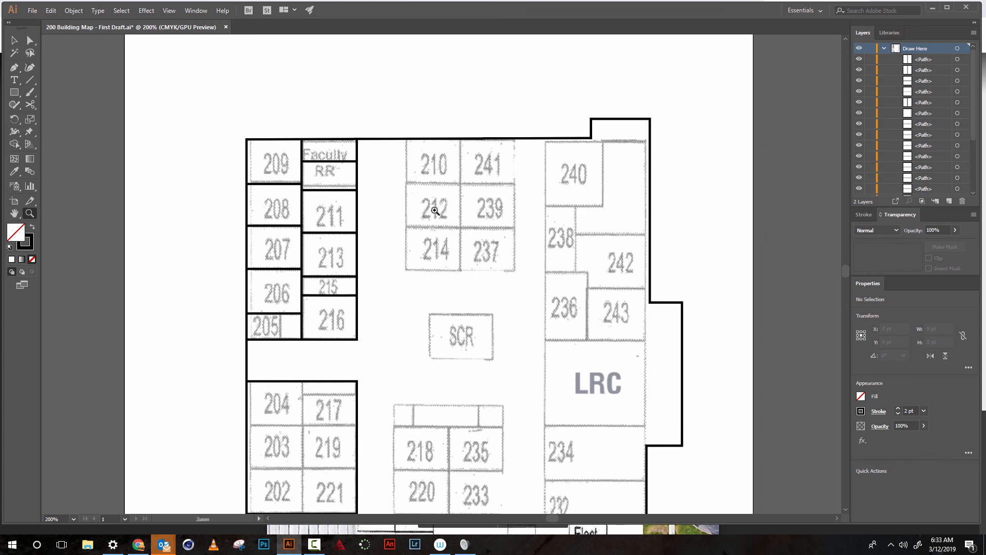
- Trace a four-corner outline around rooms 210, 241, 212, 239, 214 and 237
key("p")
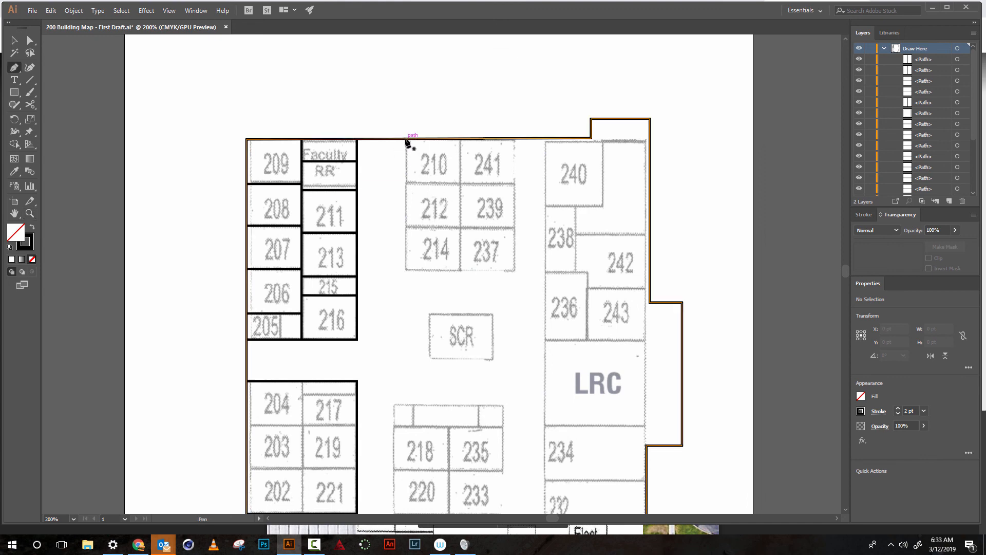
left_click(409, 139)
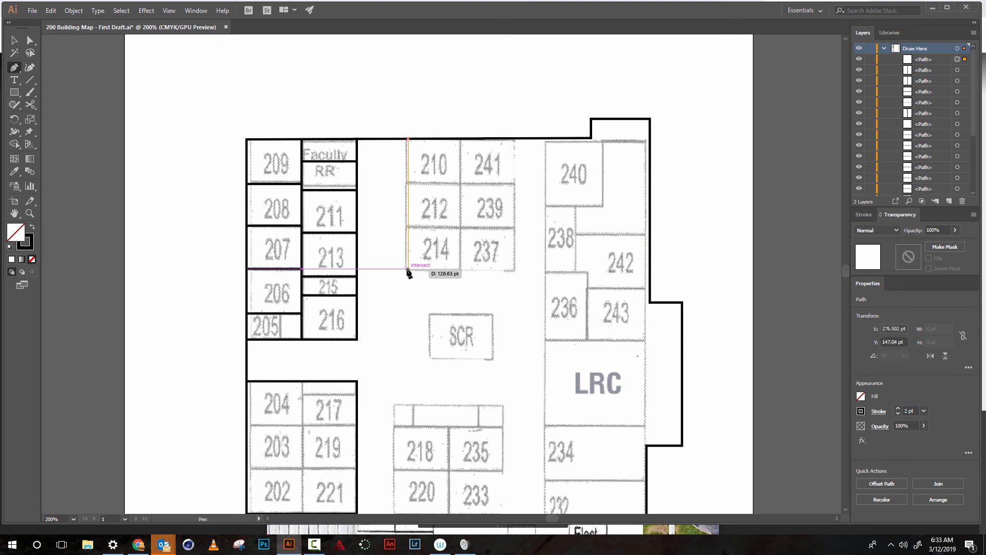
left_click(408, 268)
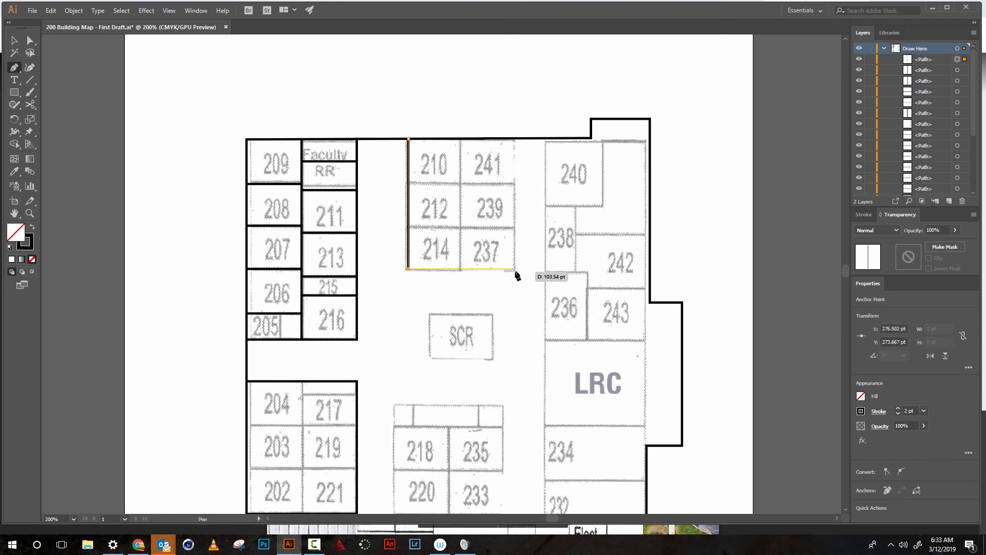
left_click(514, 269)
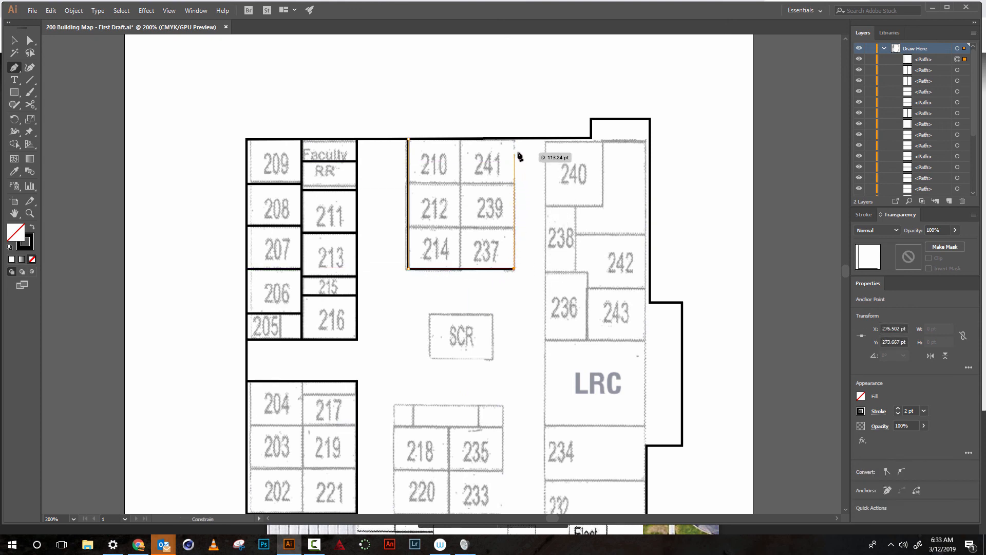
left_click(514, 139)
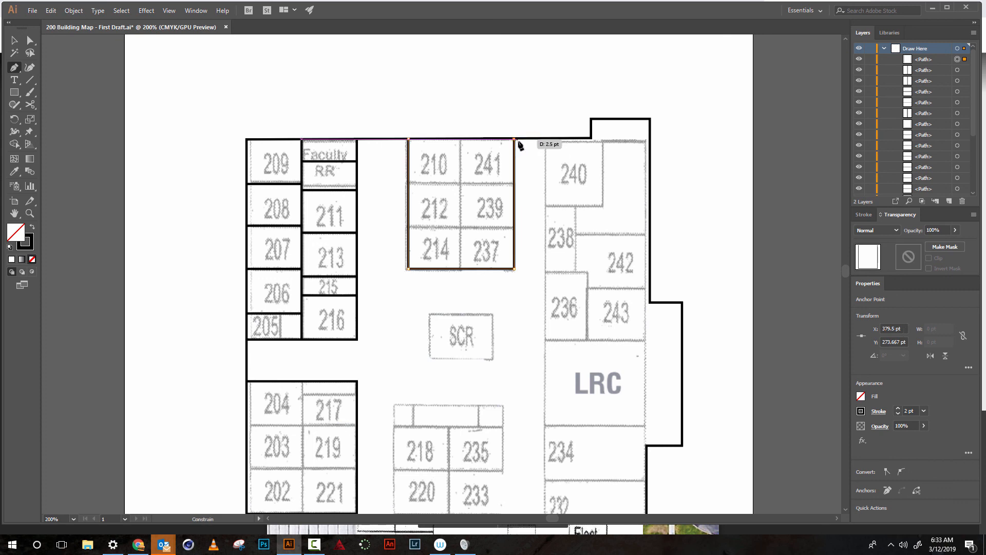
key("Escape")
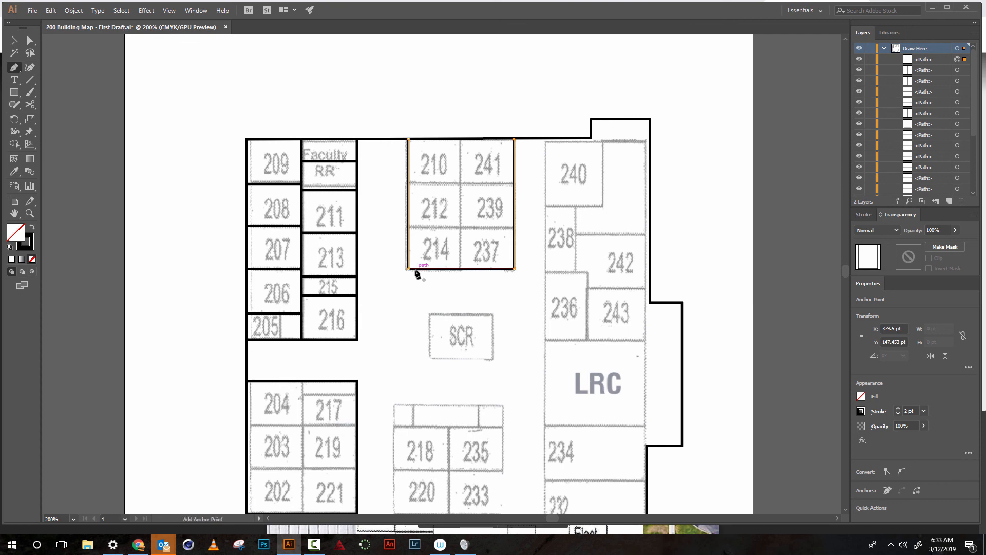
- Undo the block outline's white fill and select its two bottom corner anchors
left_click(15, 40)
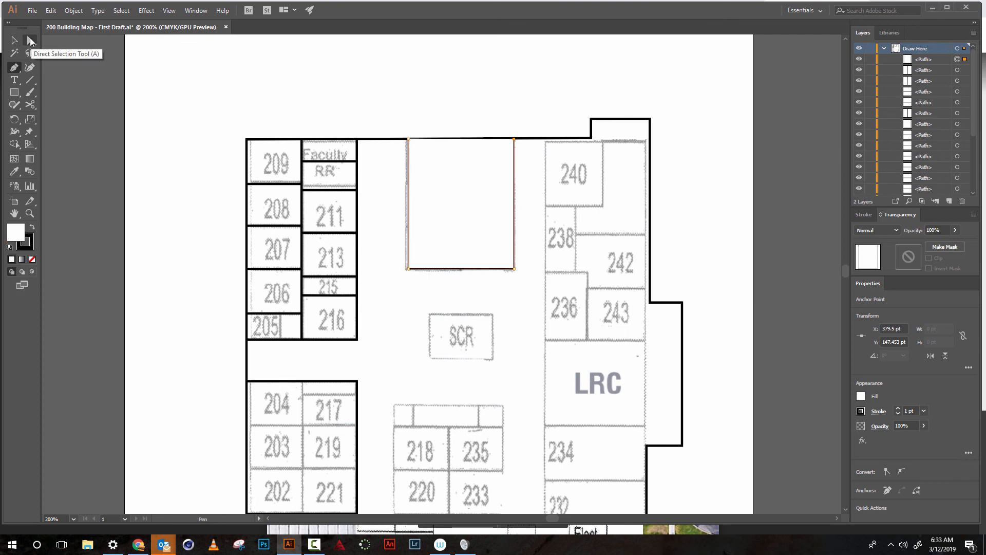
key("ctrl+z")
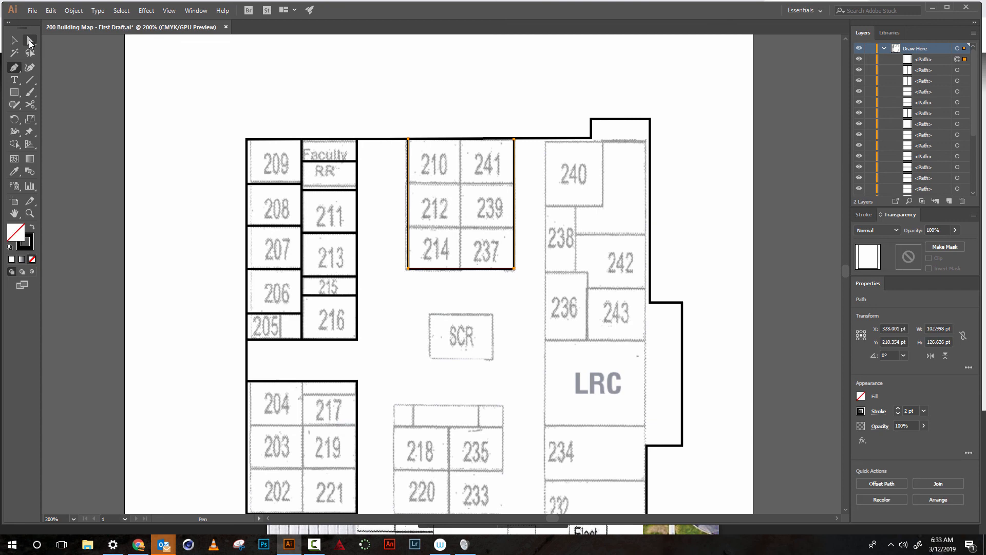
left_click(29, 41)
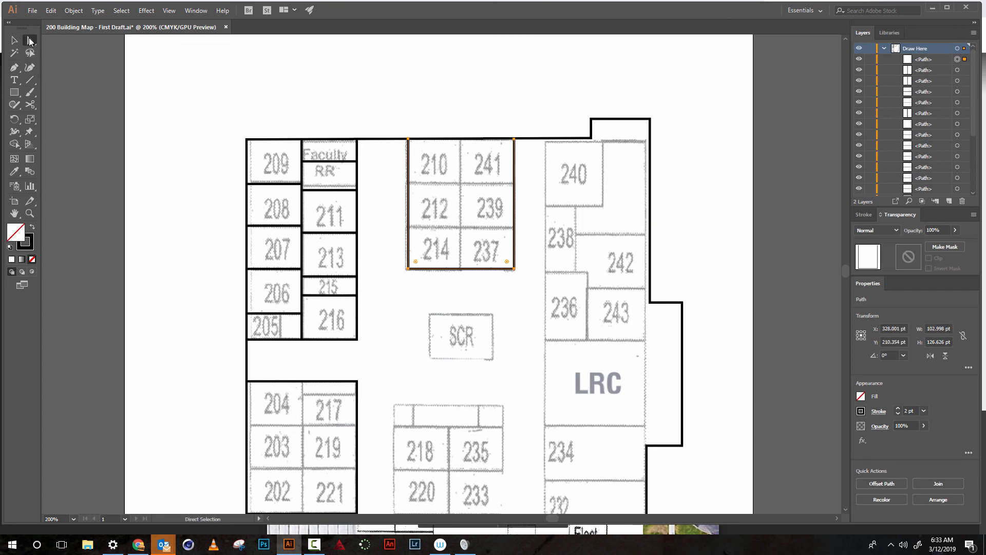
left_click(401, 282)
left_click_drag(398, 277, 508, 278)
key("z")
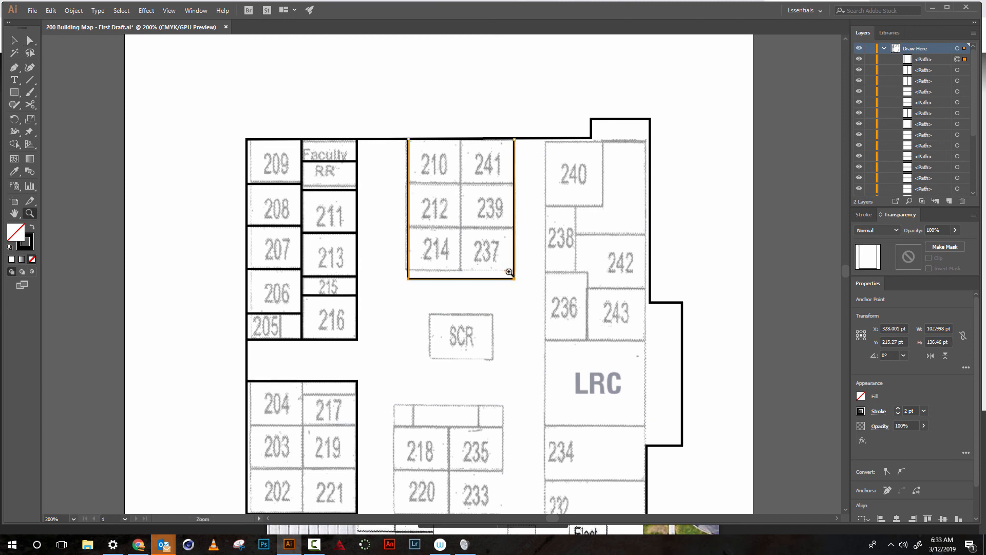
left_click(509, 269)
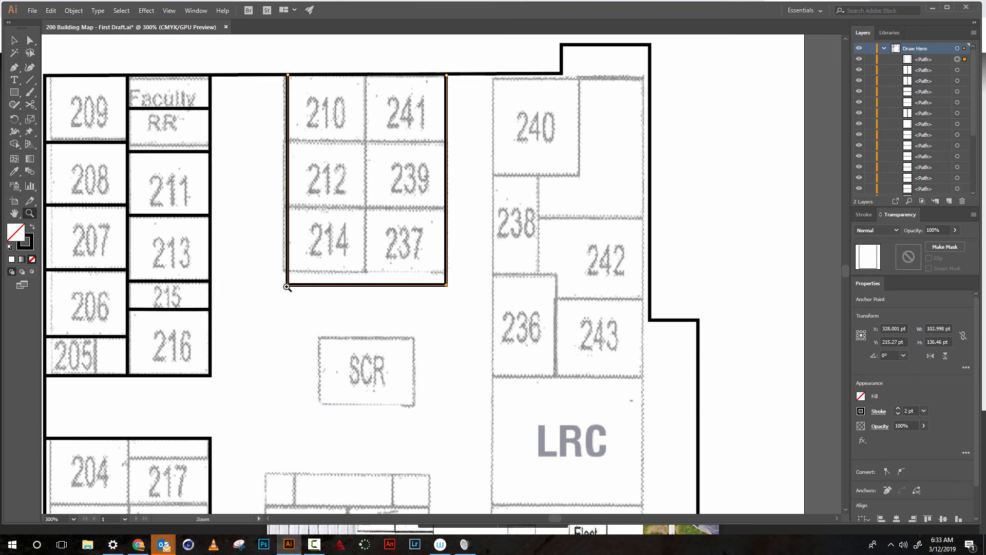
key("a")
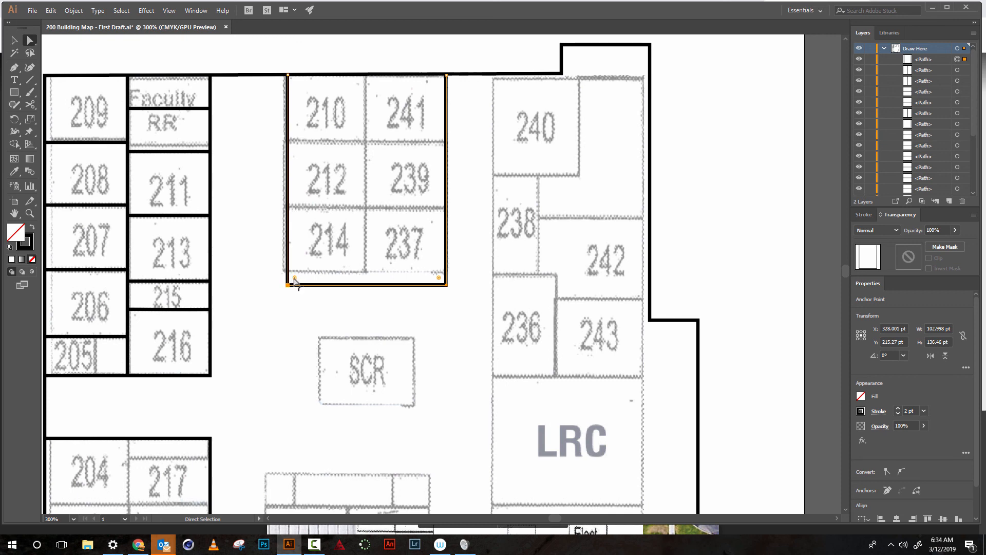
- Round the bottom corners of the rooms 210–237 outline, then zoom out to show rooms 223–229
left_click_drag(294, 279, 303, 274)
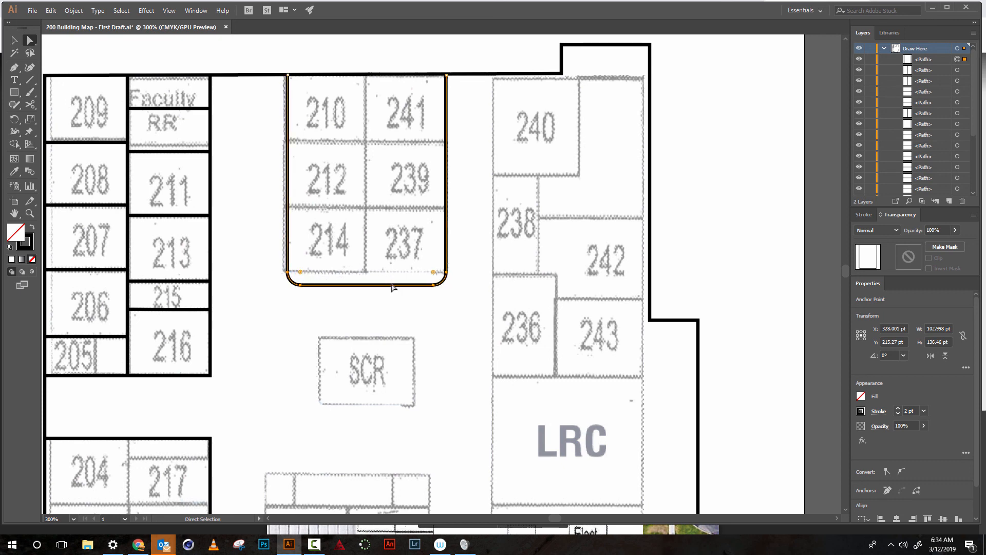
left_click(384, 312)
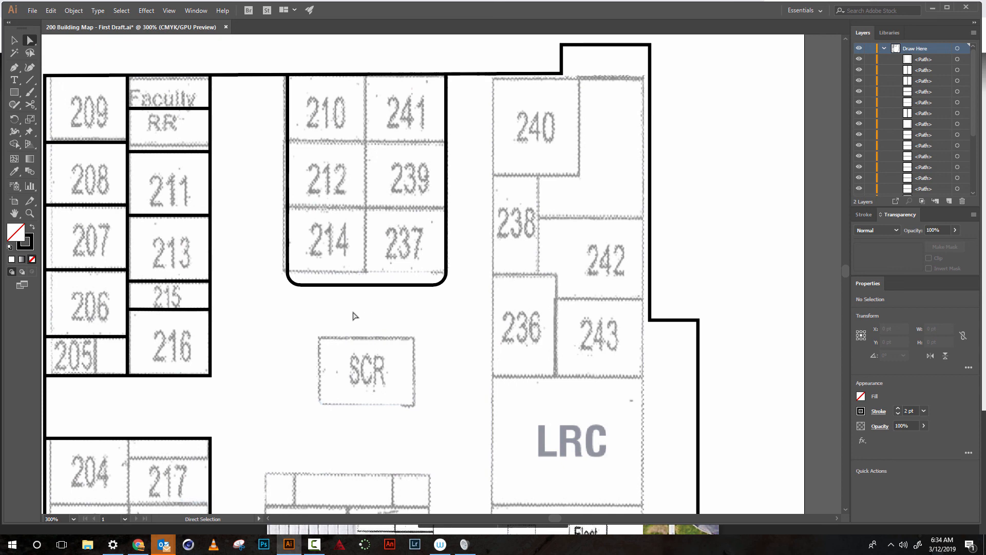
key("ctrl+minus")
key("ctrl+minus")
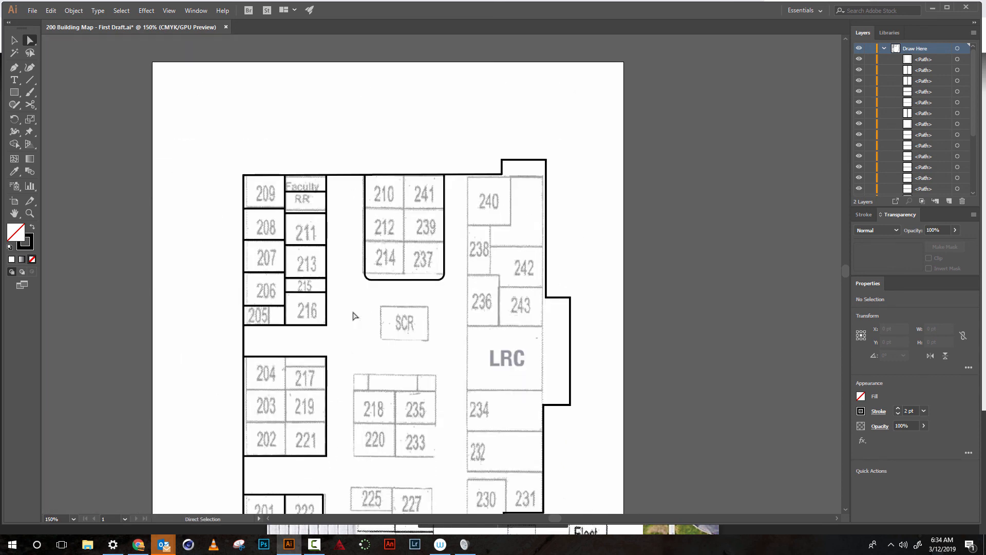
key("space")
left_click_drag(592, 370, 607, 281)
key("space")
key("space")
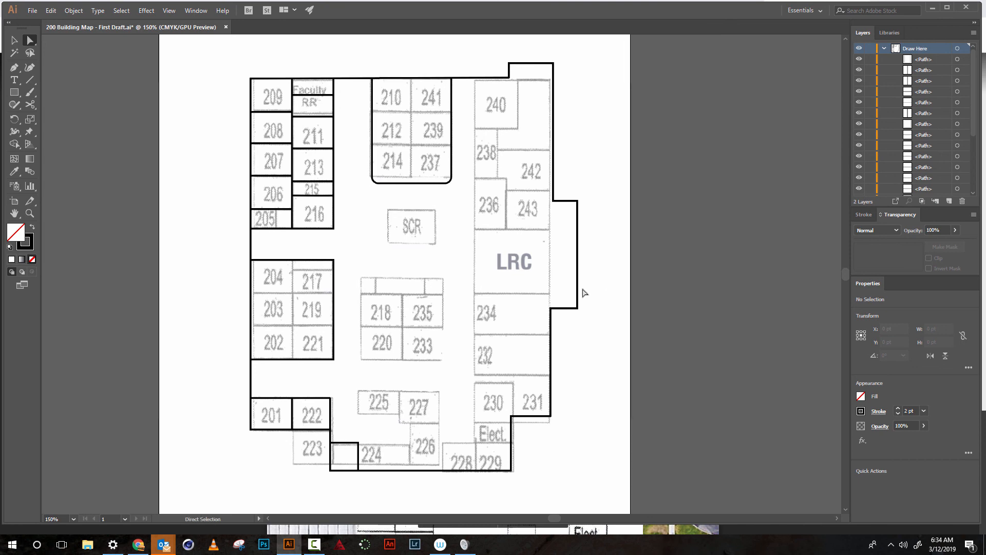